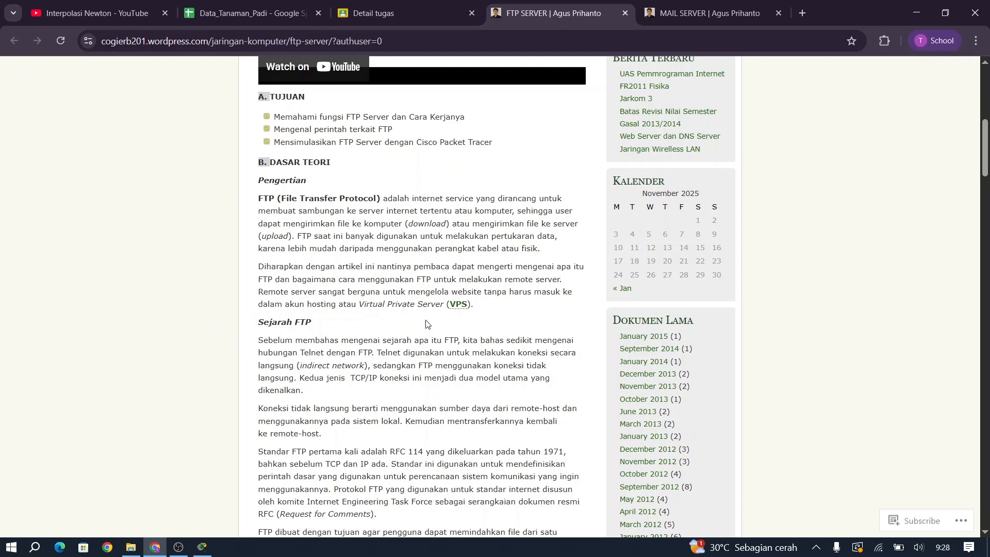
Step: Highlight the ftp command line and its FTP server address placeholder in the tutorial
{"action": "scroll", "coordinate": [426, 324], "scroll_direction": "down", "scroll_amount": 20}
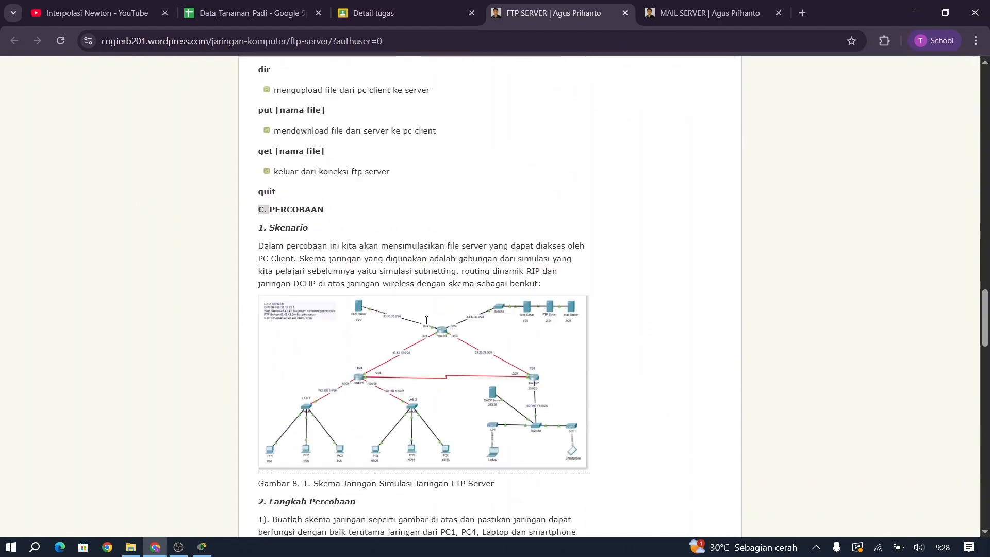
{"action": "scroll", "coordinate": [426, 322], "scroll_direction": "down", "scroll_amount": 10}
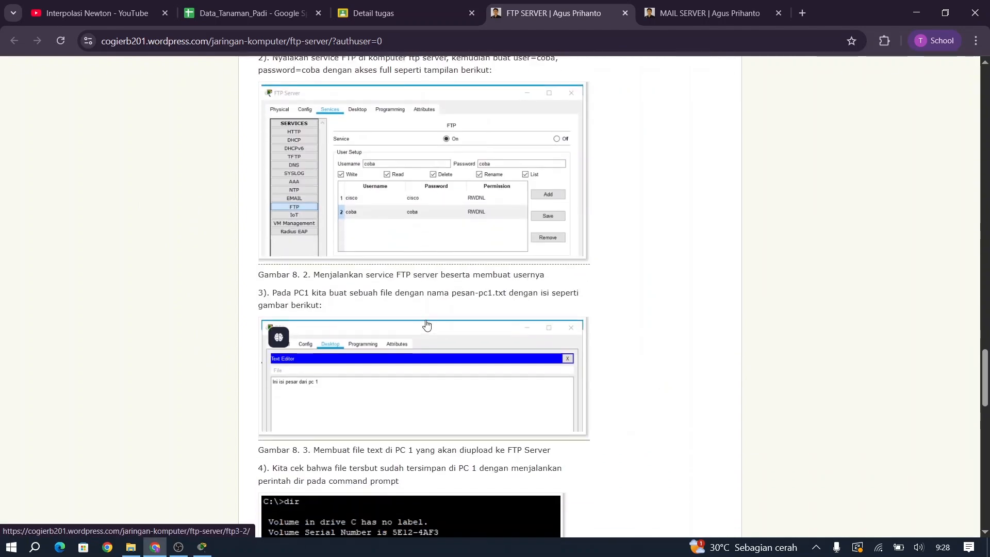
{"action": "scroll", "coordinate": [426, 324], "scroll_direction": "up", "scroll_amount": 12}
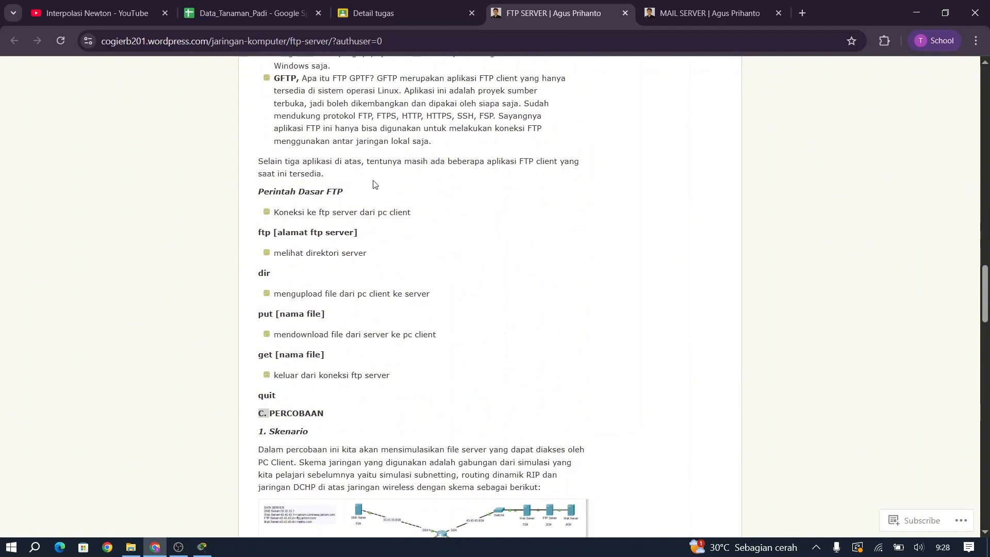
{"action": "scroll", "coordinate": [374, 184], "scroll_direction": "up", "scroll_amount": 1}
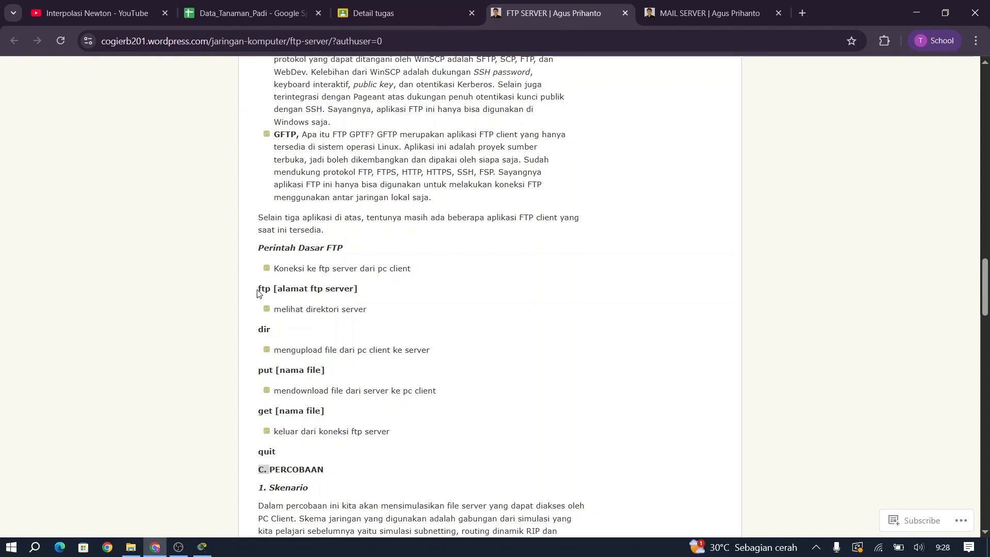
{"action": "left_click", "coordinate": [274, 291], "text": "shift"}
{"action": "left_click_drag", "start_coordinate": [274, 292], "coordinate": [344, 300]}
{"action": "left_click", "coordinate": [351, 292]}
{"action": "left_click_drag", "start_coordinate": [278, 289], "coordinate": [357, 287]}
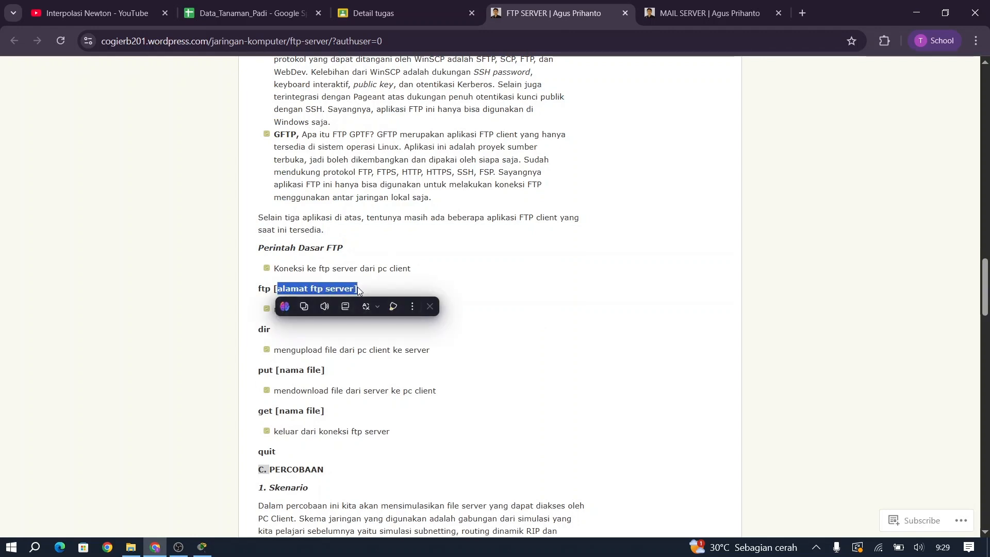
{"action": "left_click", "coordinate": [357, 287]}
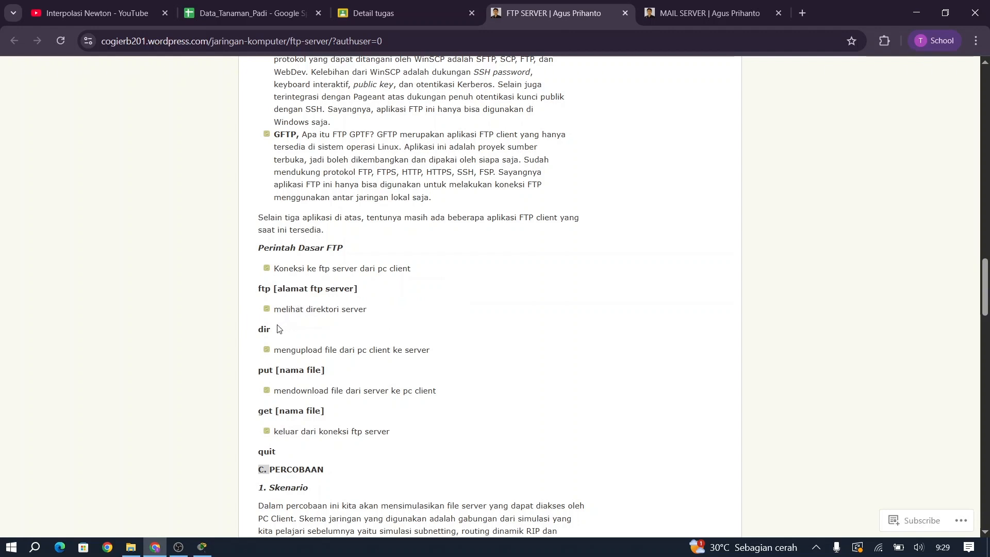
Step: Highlight the dir, put and get command lines in the tutorial
{"action": "left_click_drag", "start_coordinate": [269, 328], "coordinate": [269, 328]}
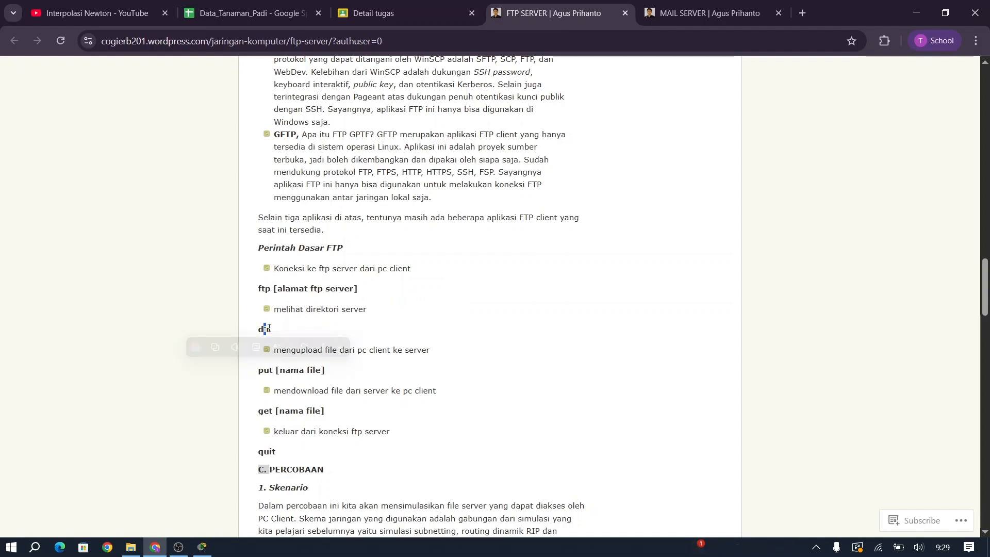
{"action": "left_click", "coordinate": [363, 307]}
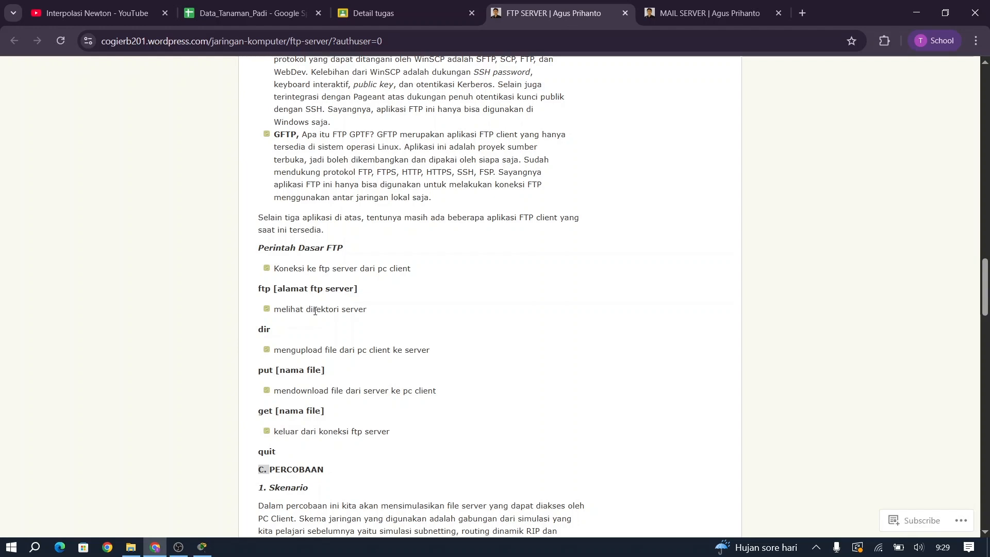
{"action": "left_click_drag", "start_coordinate": [258, 371], "coordinate": [271, 373]}
{"action": "left_click", "coordinate": [292, 374]}
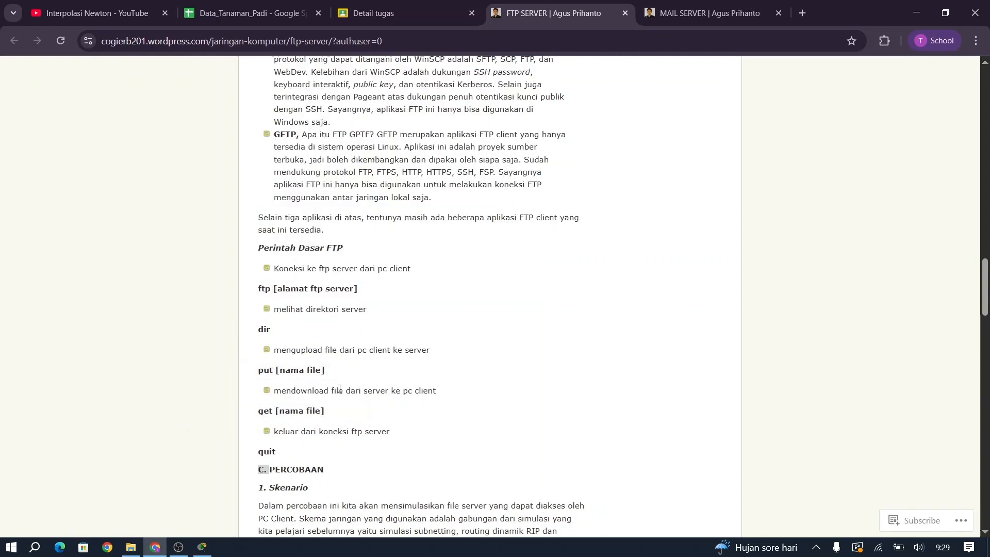
{"action": "left_click_drag", "start_coordinate": [259, 411], "coordinate": [268, 410]}
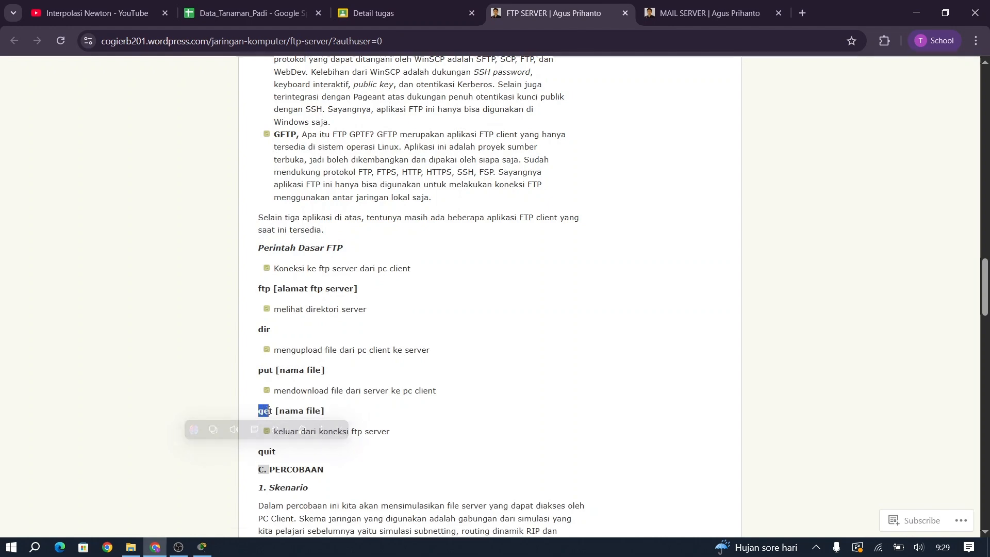
{"action": "left_click", "coordinate": [290, 412]}
Step: Scroll down to Langkah Percobaan and switch to the Packet Tracer network
{"action": "scroll", "coordinate": [332, 293], "scroll_direction": "down", "scroll_amount": 3}
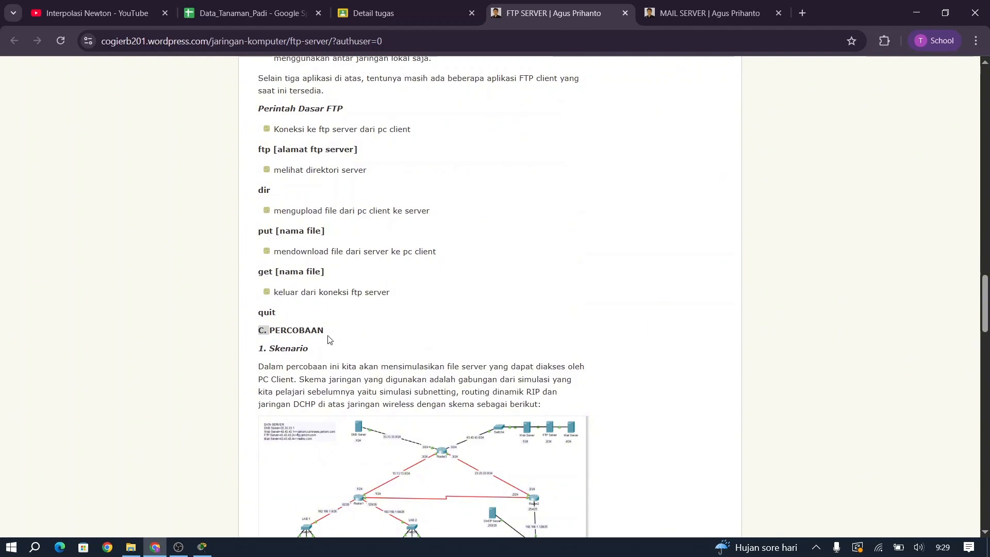
{"action": "scroll", "coordinate": [328, 338], "scroll_direction": "down", "scroll_amount": 5}
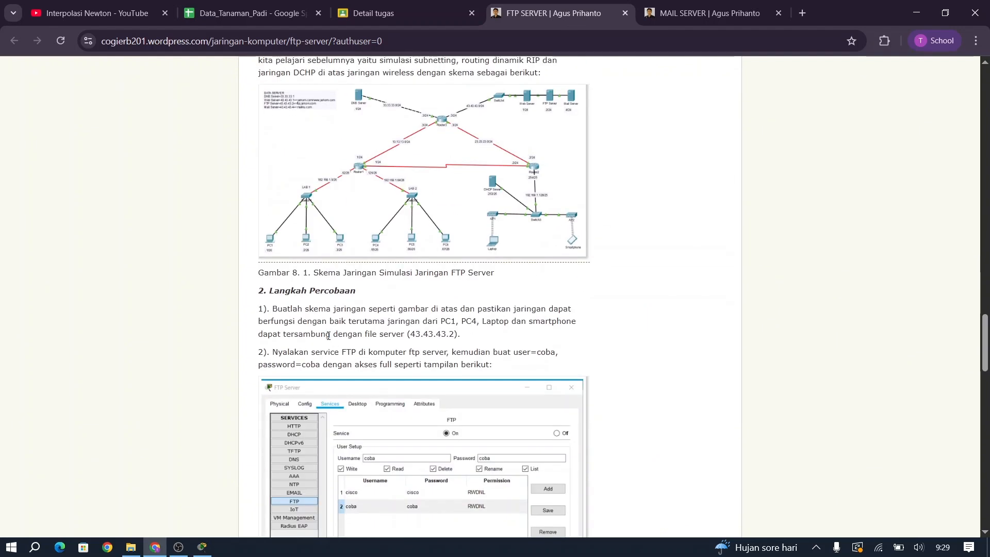
{"action": "key", "text": "alt+Tab"}
{"action": "key", "text": "alt+Tab"}
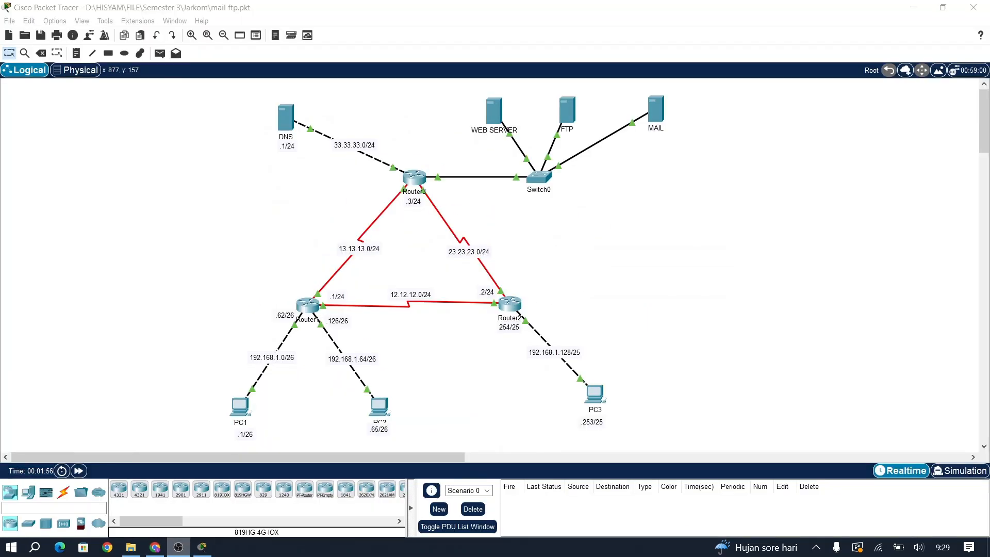
{"action": "key", "text": "alt+Tab"}
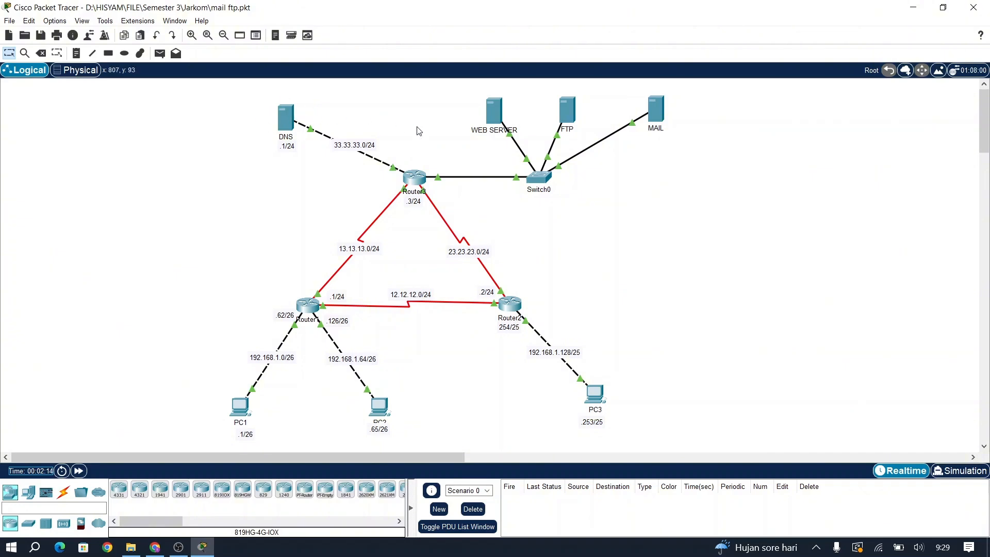
Step: Move the MAIL server lower beside Switch0 and open the FTP server's configuration
{"action": "left_click_drag", "start_coordinate": [665, 96], "coordinate": [653, 135]}
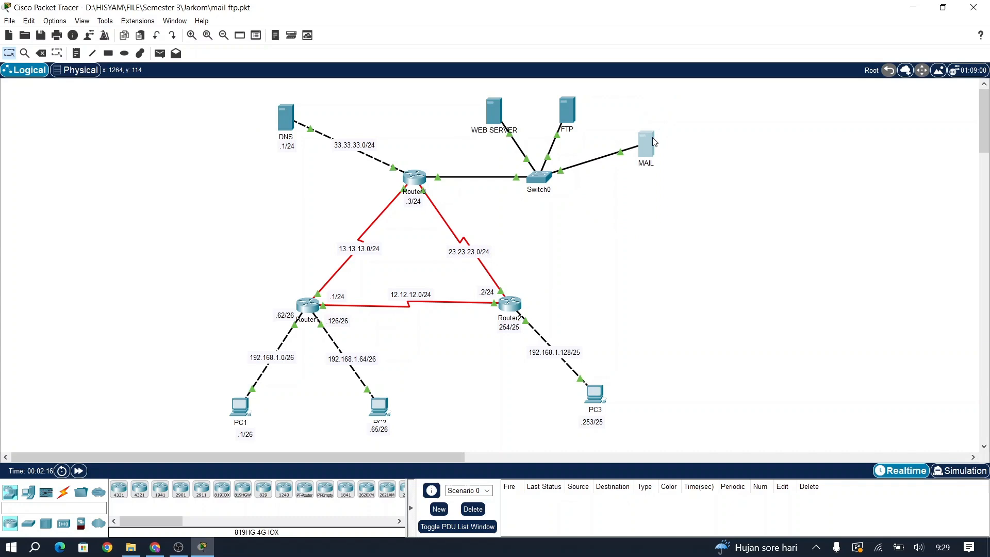
{"action": "left_click", "coordinate": [565, 117]}
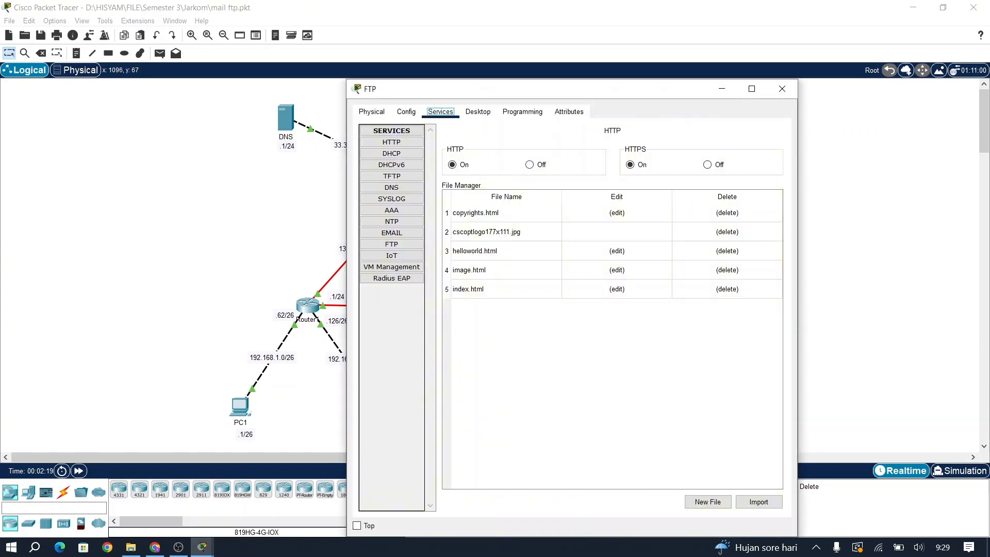
{"action": "left_click", "coordinate": [478, 112]}
{"action": "left_click", "coordinate": [400, 150]}
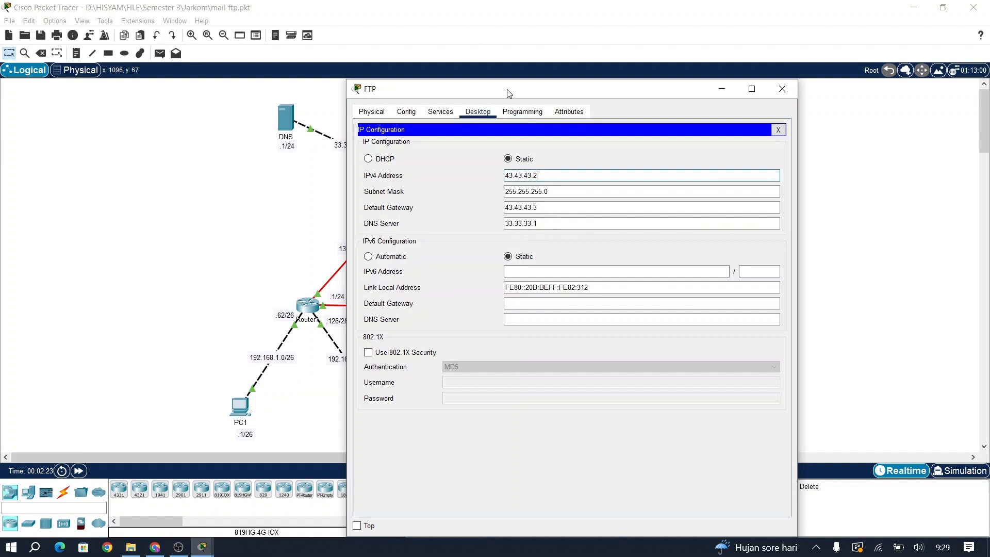
{"action": "left_click_drag", "start_coordinate": [507, 92], "coordinate": [735, 119]}
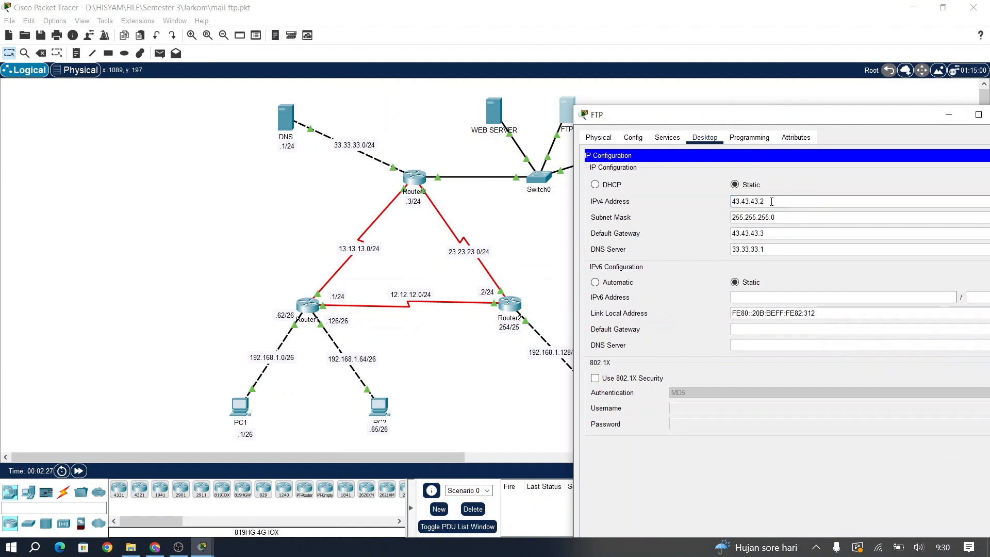
{"action": "key", "text": "Tab"}
{"action": "key", "text": "Tab"}
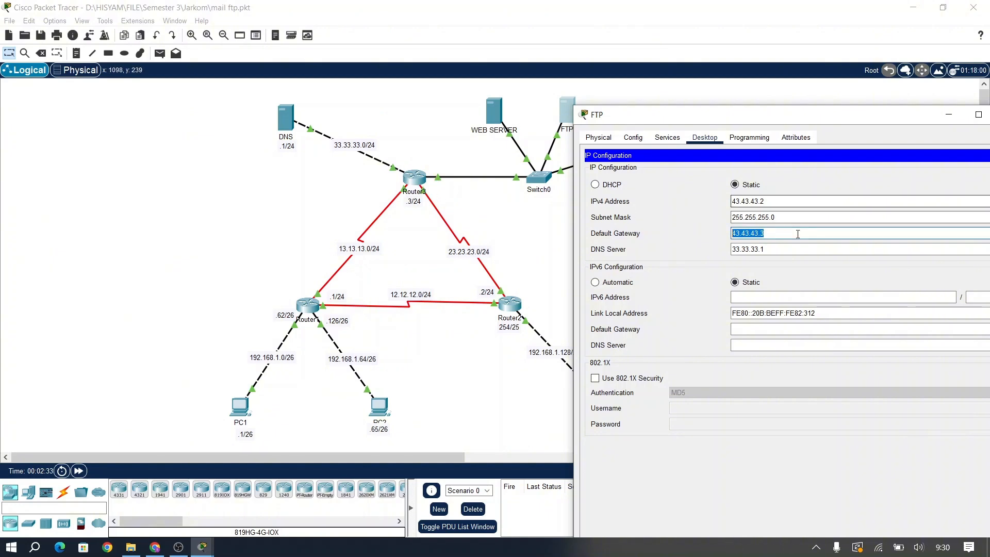
{"action": "double_click", "coordinate": [780, 251]}
{"action": "left_click_drag", "start_coordinate": [780, 251], "coordinate": [730, 251]}
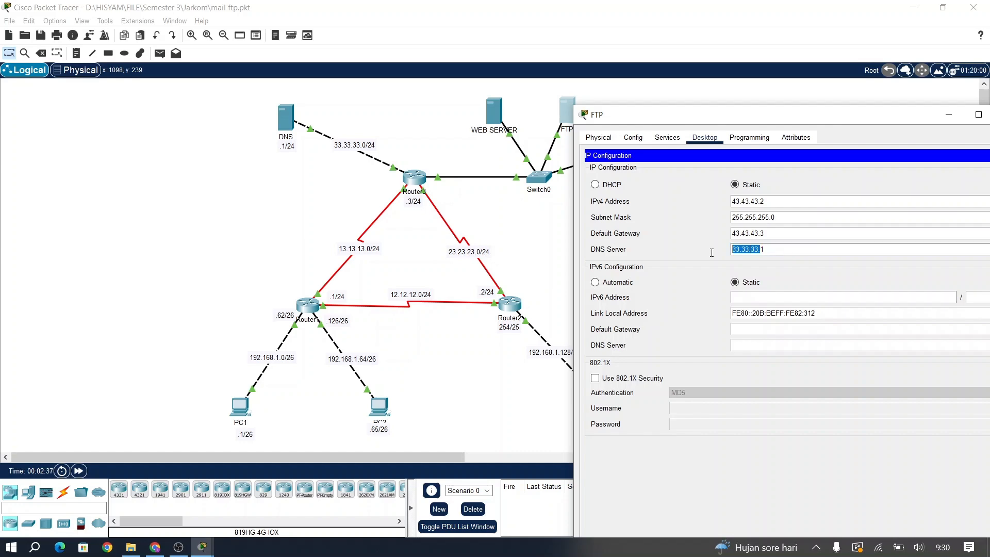
{"action": "left_click", "coordinate": [712, 253]}
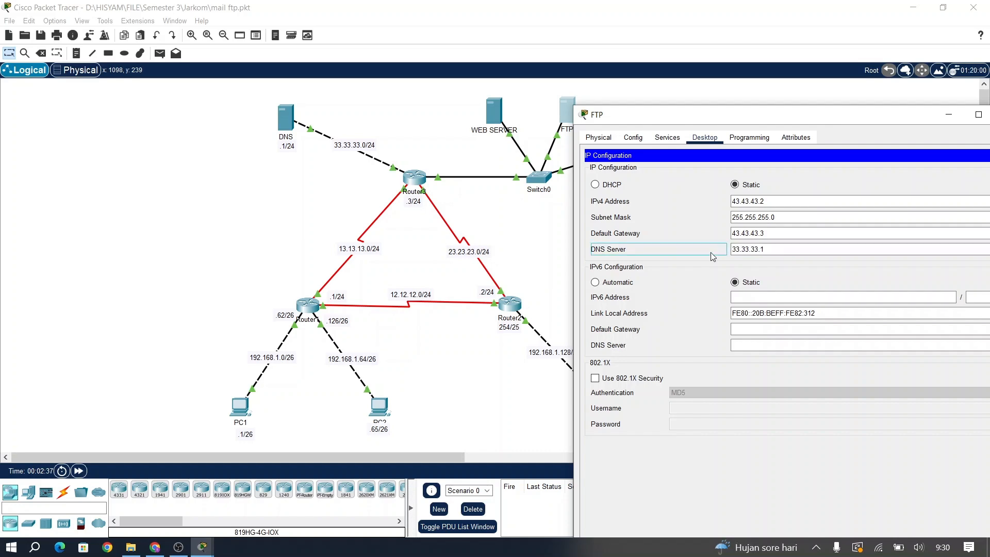
{"action": "left_click", "coordinate": [277, 113]}
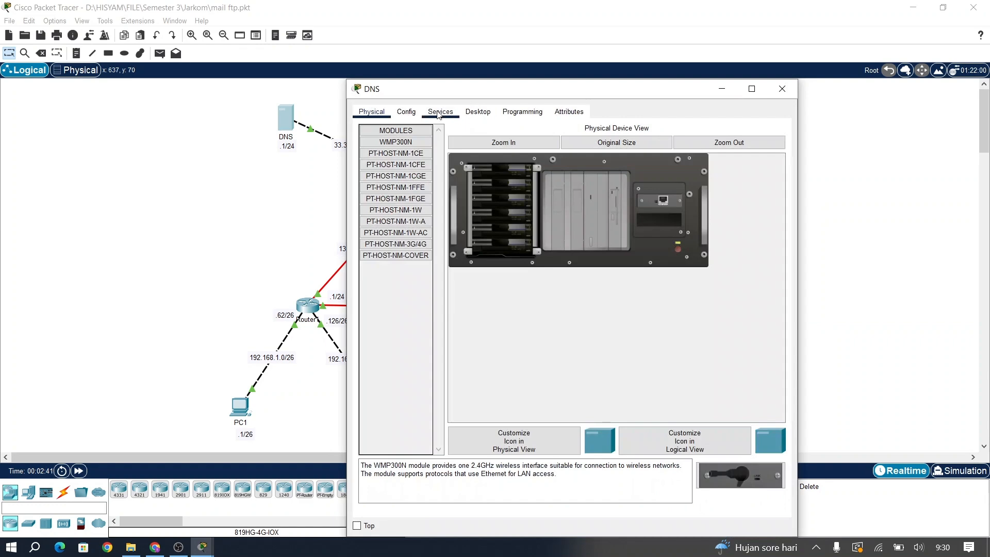
{"action": "left_click", "coordinate": [439, 114]}
{"action": "left_click", "coordinate": [469, 116]}
{"action": "left_click", "coordinate": [422, 142]}
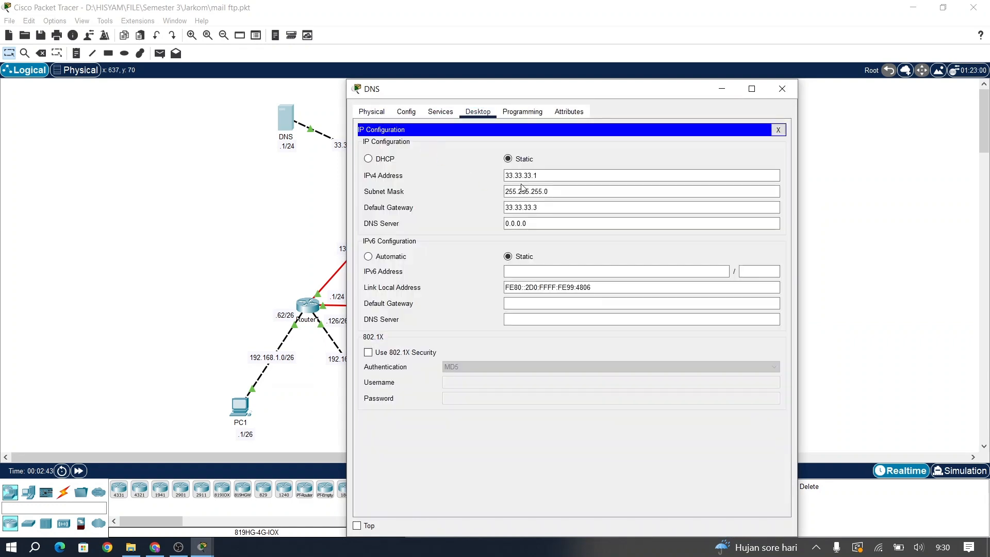
{"action": "left_click_drag", "start_coordinate": [548, 177], "coordinate": [489, 177]}
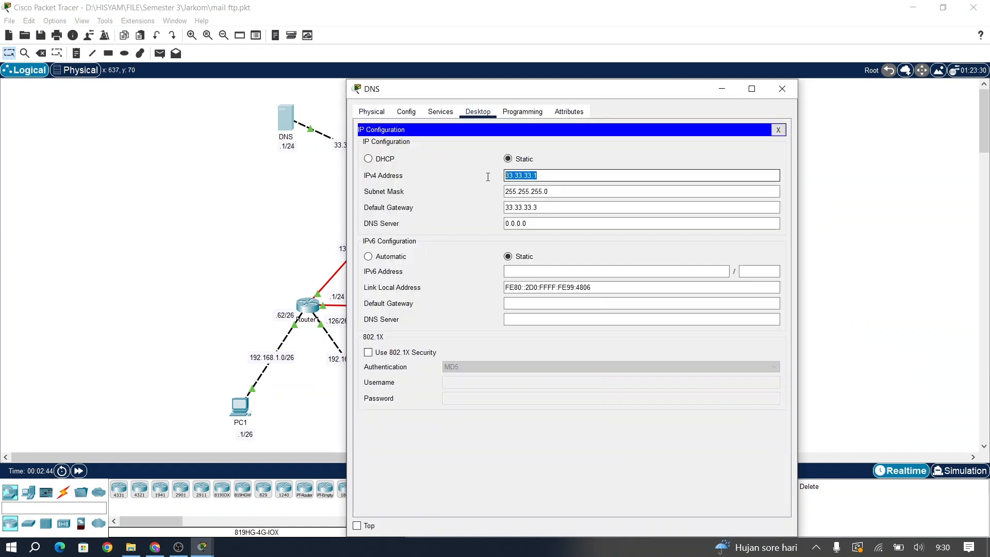
{"action": "left_click", "coordinate": [771, 97]}
{"action": "left_click", "coordinate": [567, 109]}
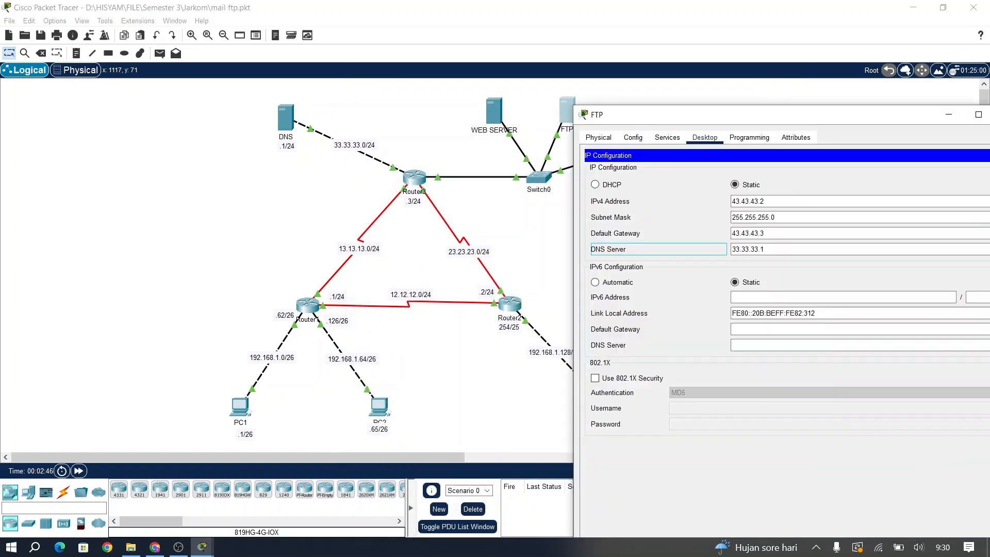
{"action": "left_click", "coordinate": [764, 249]}
{"action": "left_click", "coordinate": [667, 137]}
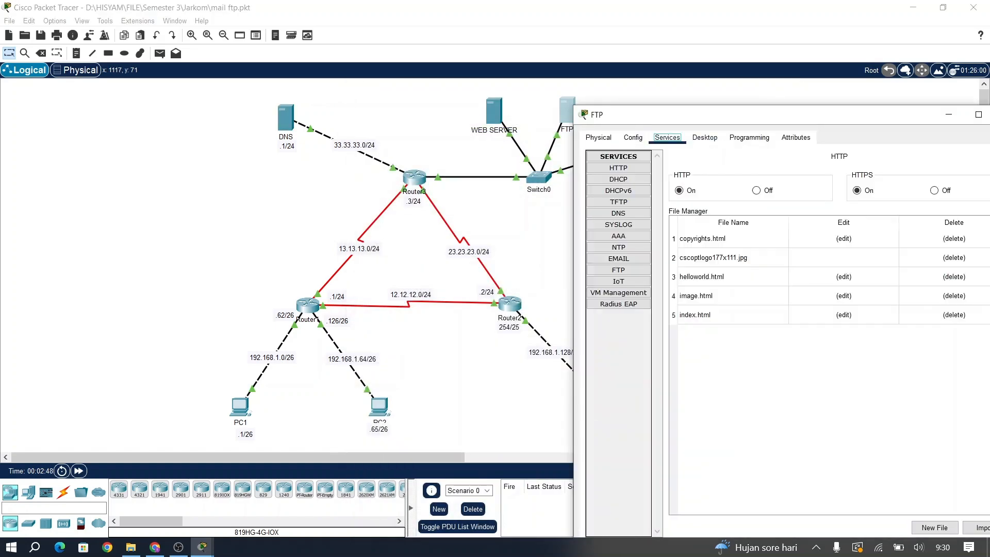
{"action": "left_click_drag", "start_coordinate": [722, 114], "coordinate": [556, 123]}
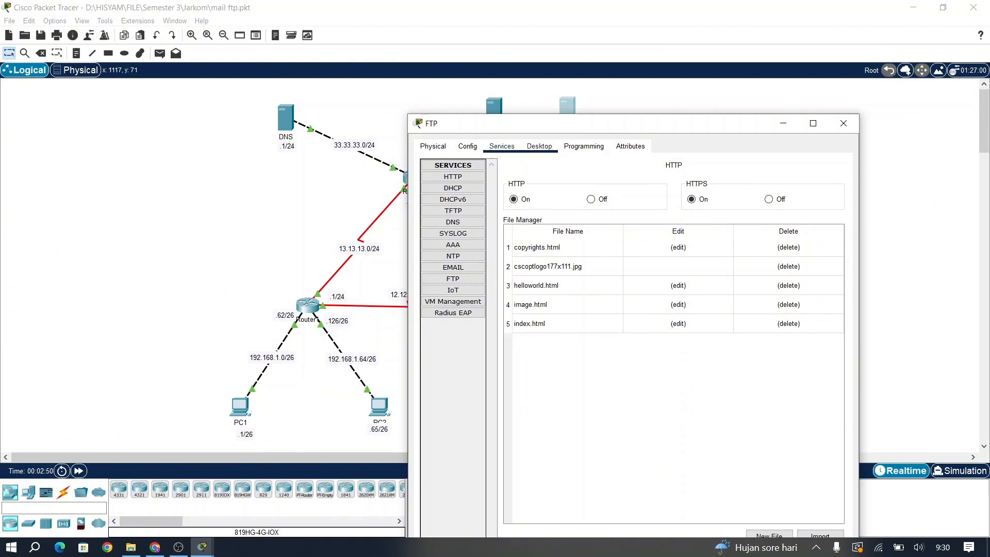
{"action": "left_click", "coordinate": [539, 146]}
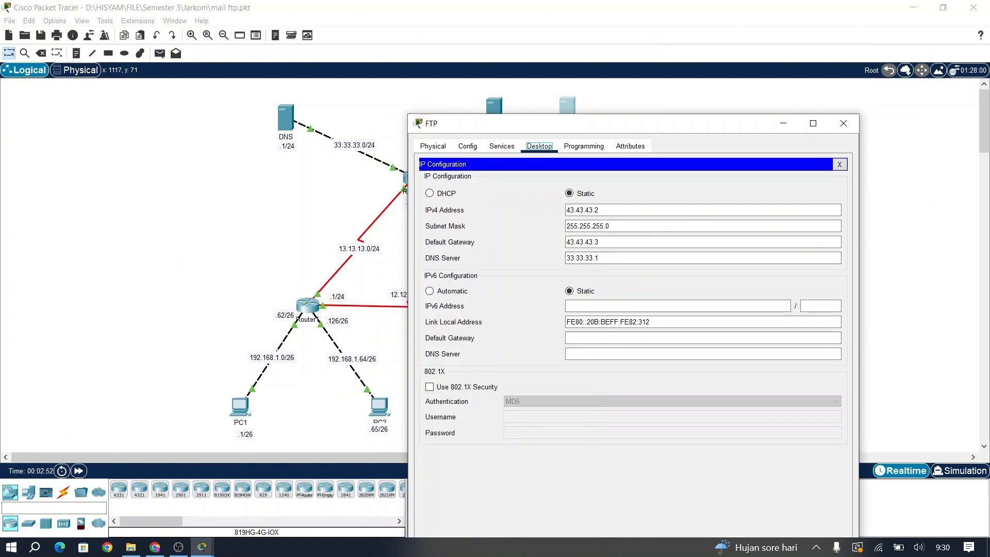
{"action": "left_click", "coordinate": [839, 164]}
{"action": "left_click", "coordinate": [502, 146]}
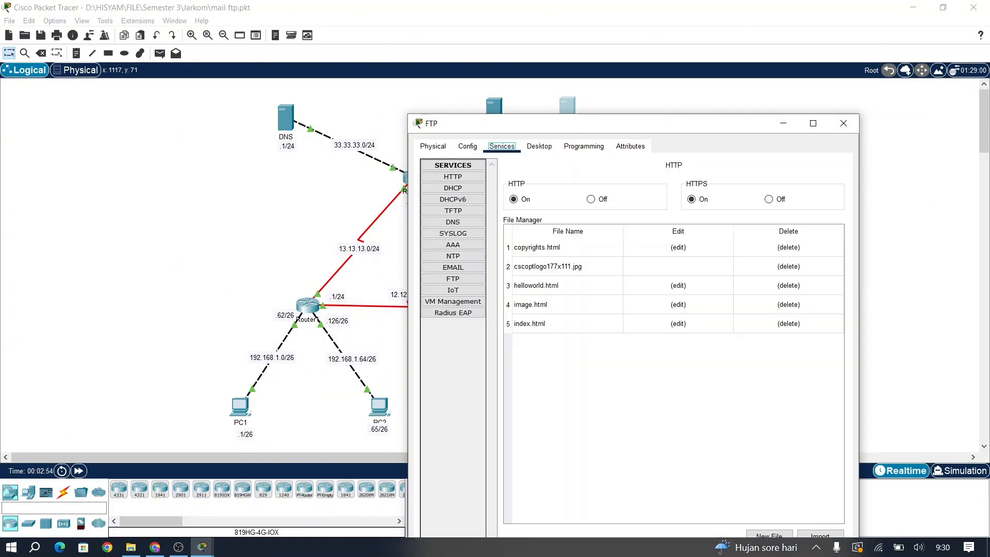
Step: Review the lab1 and lab3 user accounts in the FTP server's FTP service page
{"action": "left_click", "coordinate": [453, 279]}
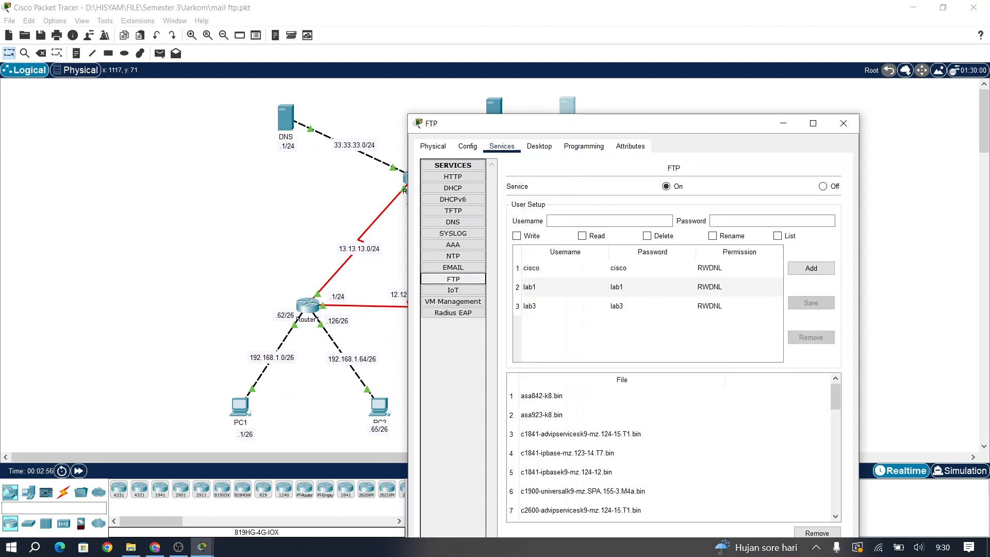
{"action": "left_click", "coordinate": [536, 284]}
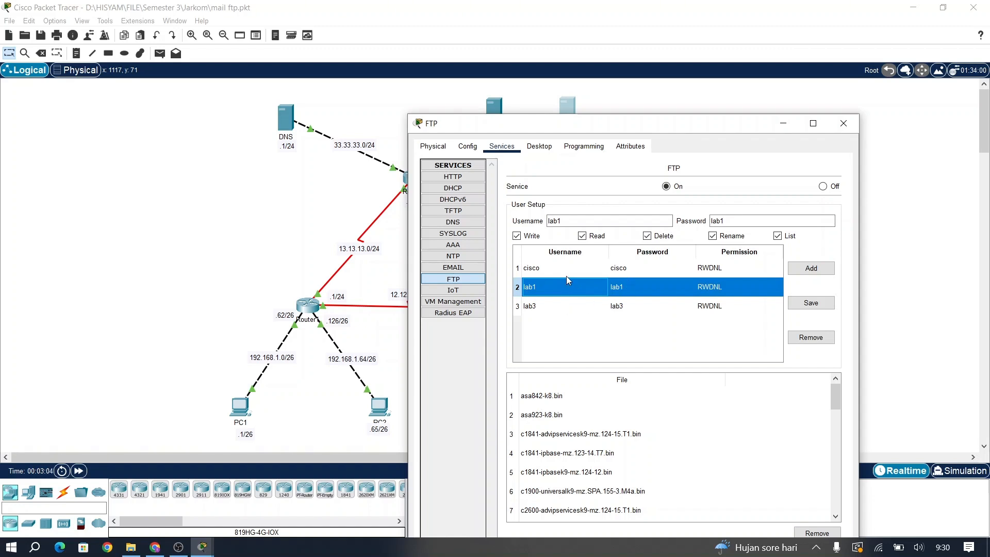
{"action": "key", "text": "Down"}
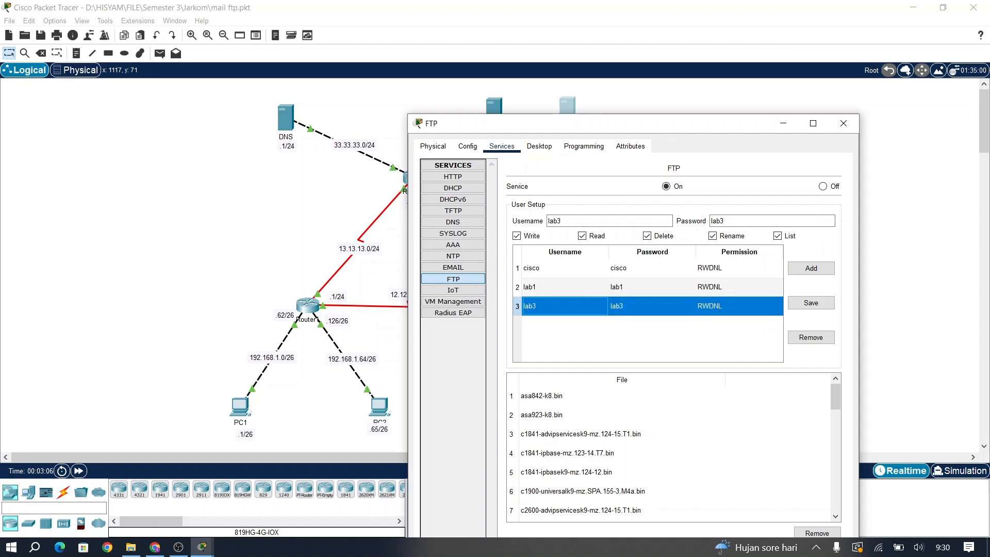
{"action": "key", "text": "Up"}
{"action": "key", "text": "Down"}
{"action": "key", "text": "Up"}
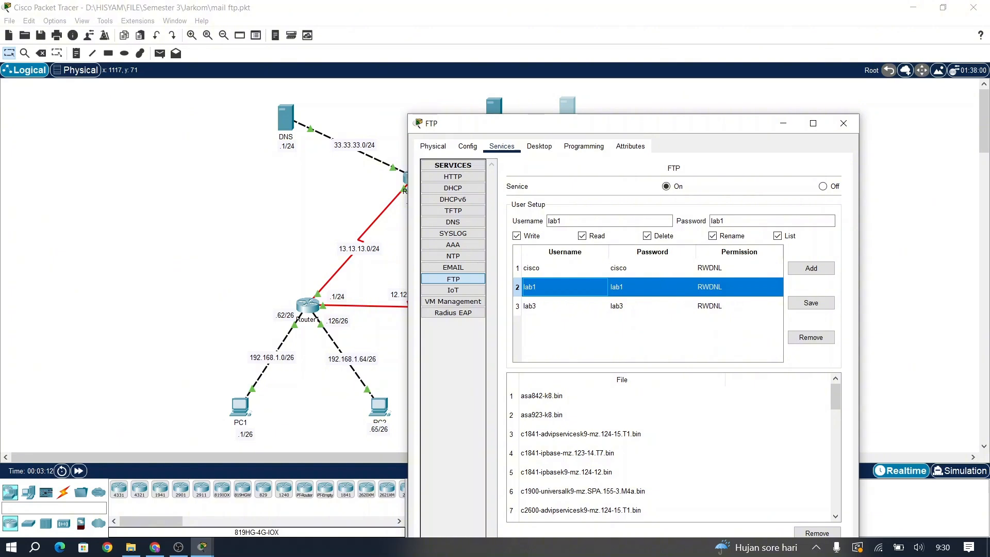
{"action": "left_click", "coordinate": [564, 306]}
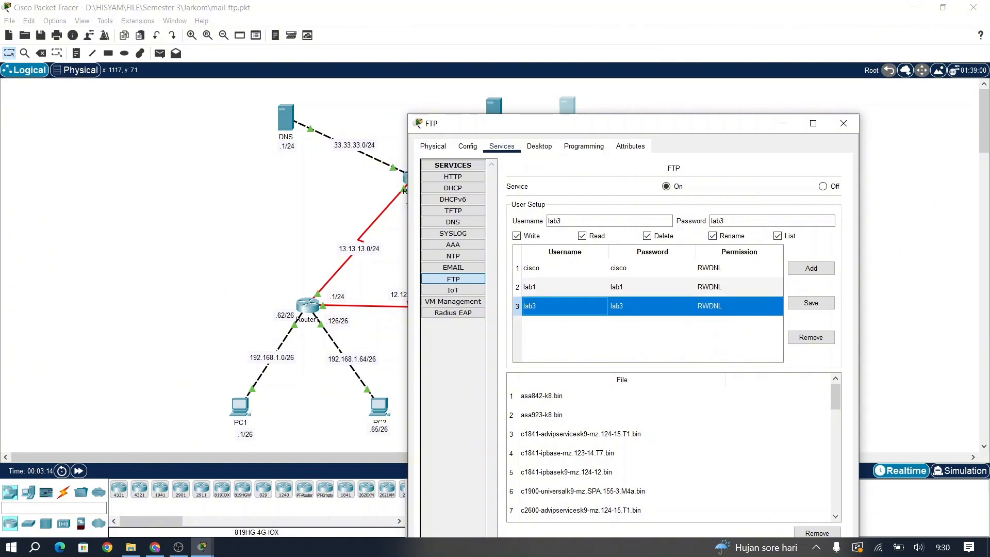
{"action": "left_click", "coordinate": [564, 287]}
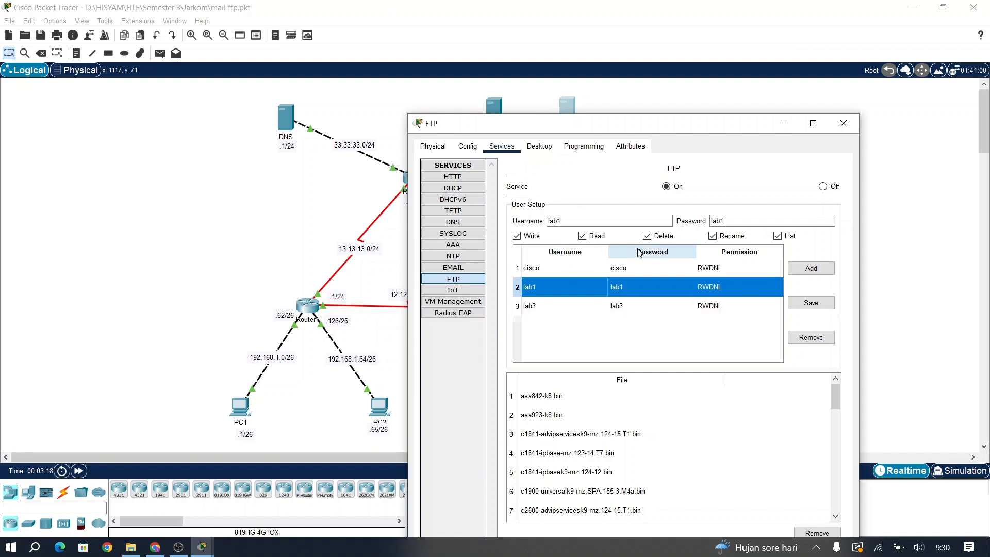
{"action": "left_click", "coordinate": [593, 306]}
Step: Close the FTP window, nudge the MAIL server up-left and open its IP Configuration
{"action": "left_click", "coordinate": [843, 123]}
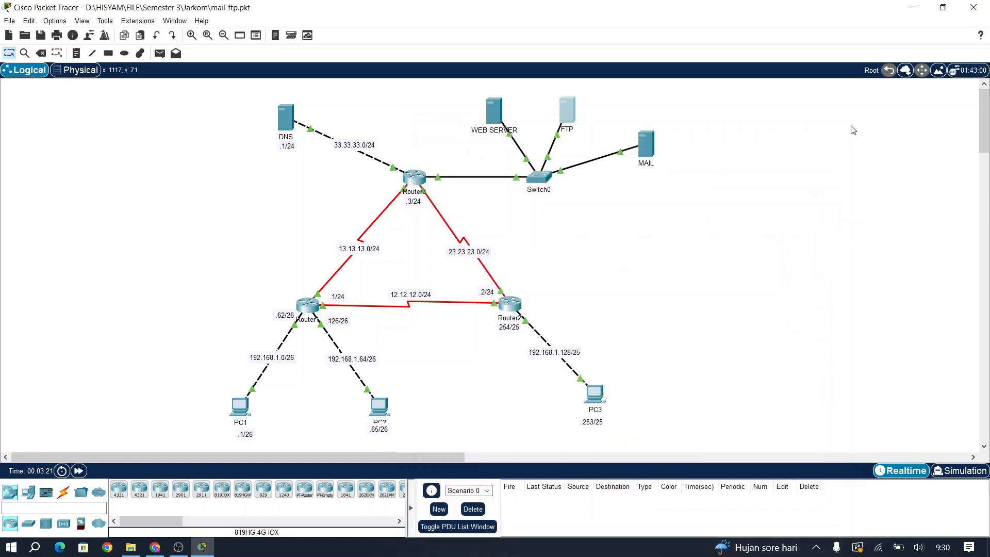
{"action": "left_click_drag", "start_coordinate": [648, 148], "coordinate": [633, 143]}
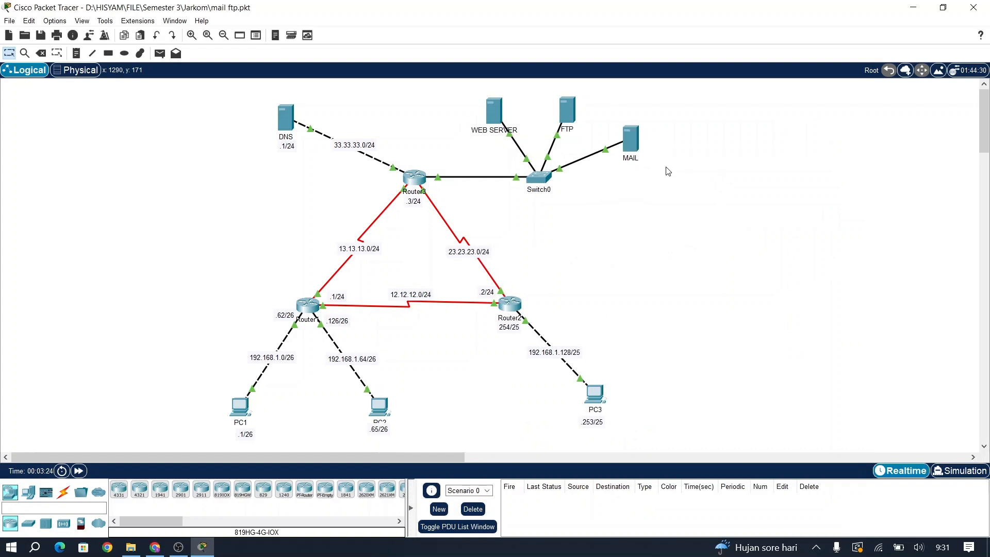
{"action": "left_click", "coordinate": [630, 140]}
{"action": "left_click", "coordinate": [440, 140]}
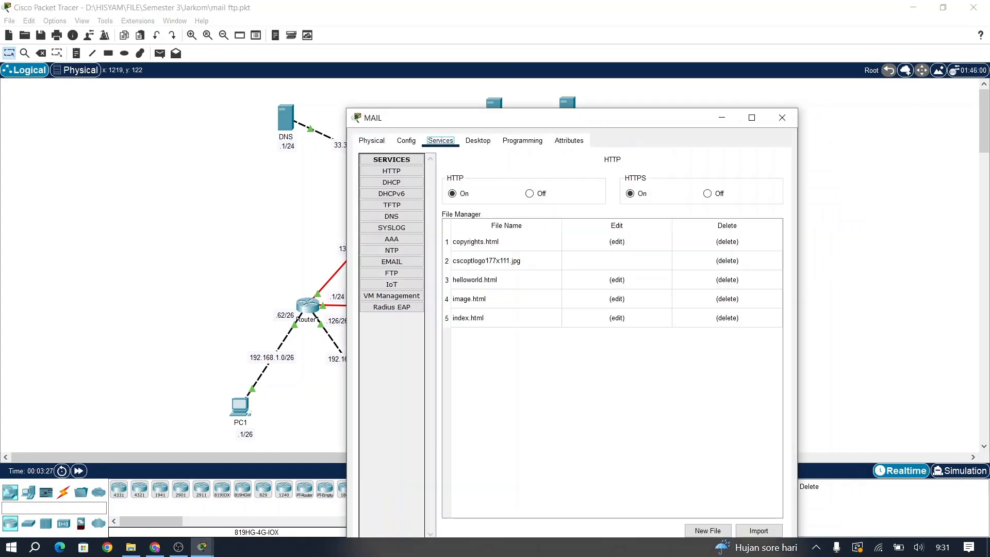
{"action": "left_click", "coordinate": [478, 140]}
{"action": "left_click", "coordinate": [401, 182]}
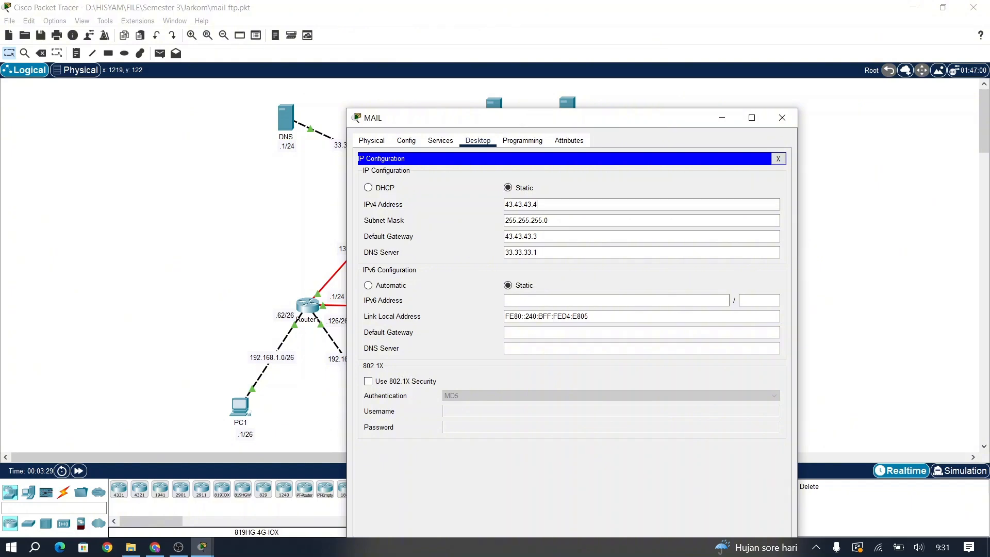
Step: Check the MAIL server's address 43.43.43.4, gateway 43.43.43.3 and DNS 33.33.33.1
{"action": "left_click_drag", "start_coordinate": [541, 205], "coordinate": [463, 193]}
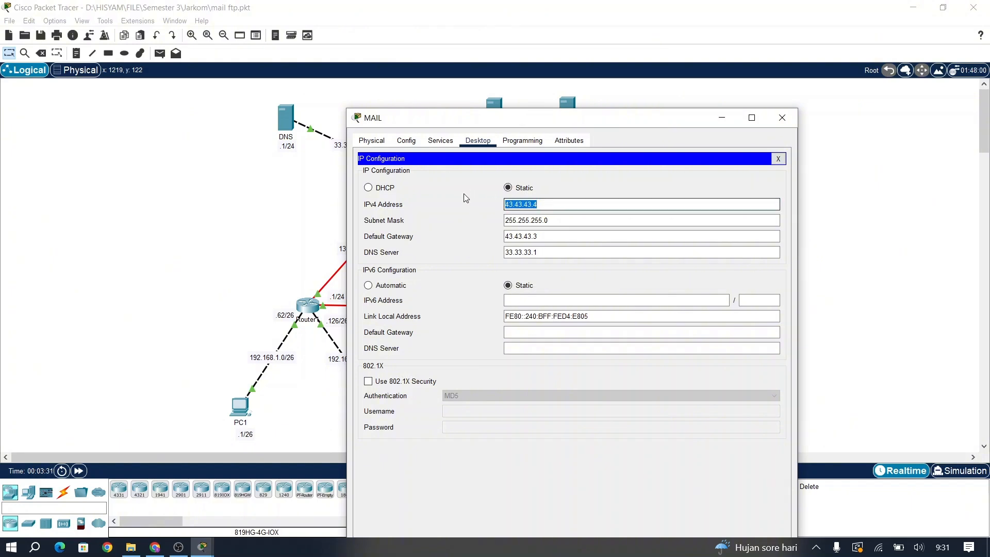
{"action": "left_click", "coordinate": [463, 222]}
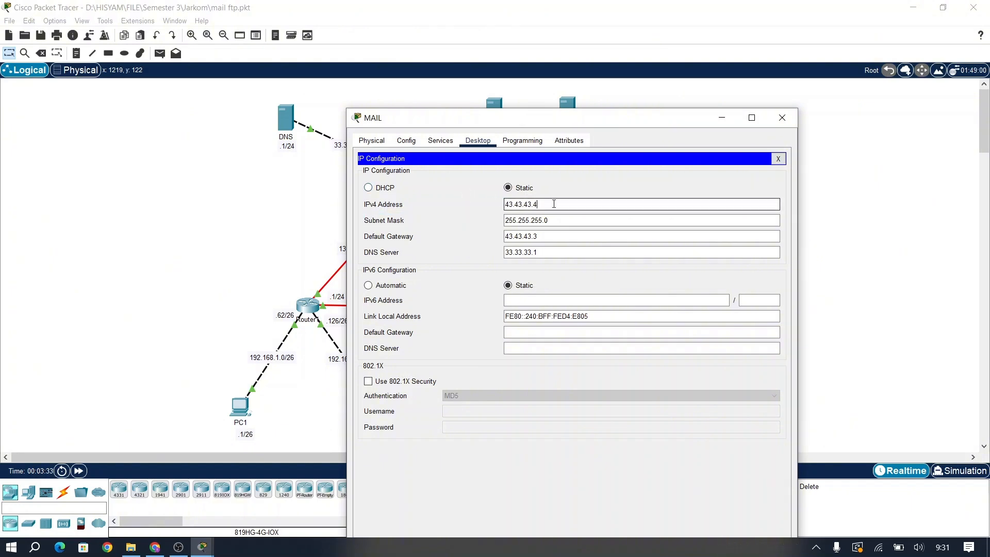
{"action": "left_click_drag", "start_coordinate": [540, 236], "coordinate": [494, 243]}
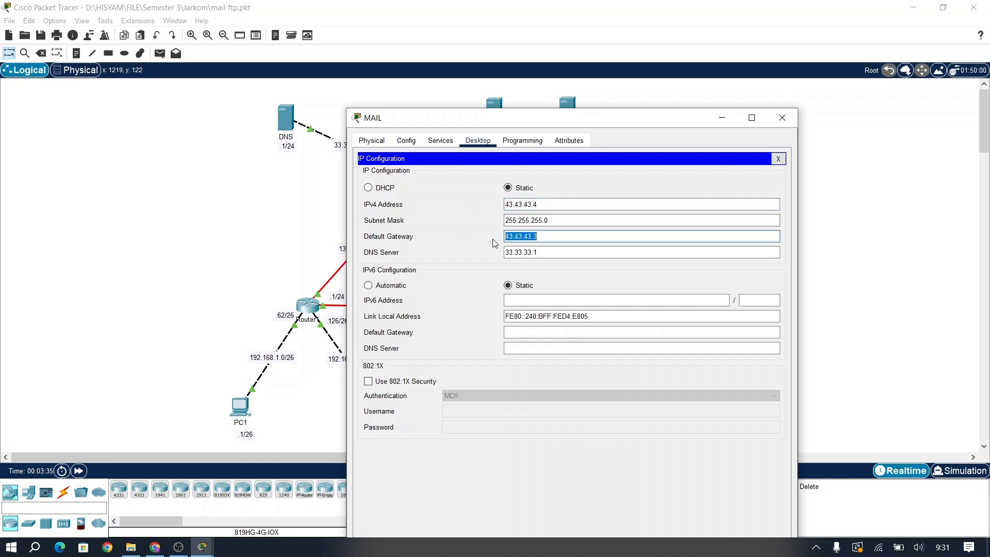
{"action": "left_click", "coordinate": [457, 238]}
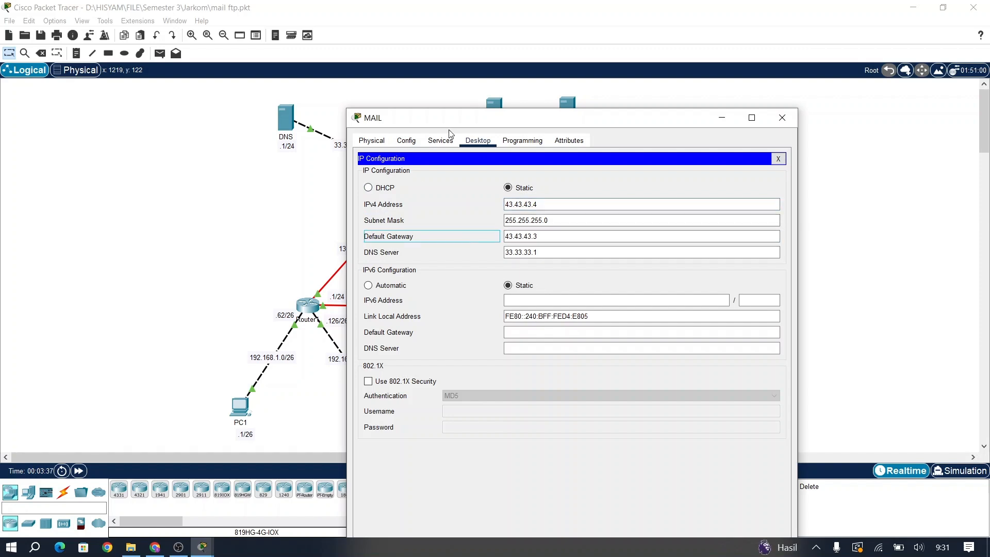
{"action": "left_click_drag", "start_coordinate": [440, 124], "coordinate": [481, 110]}
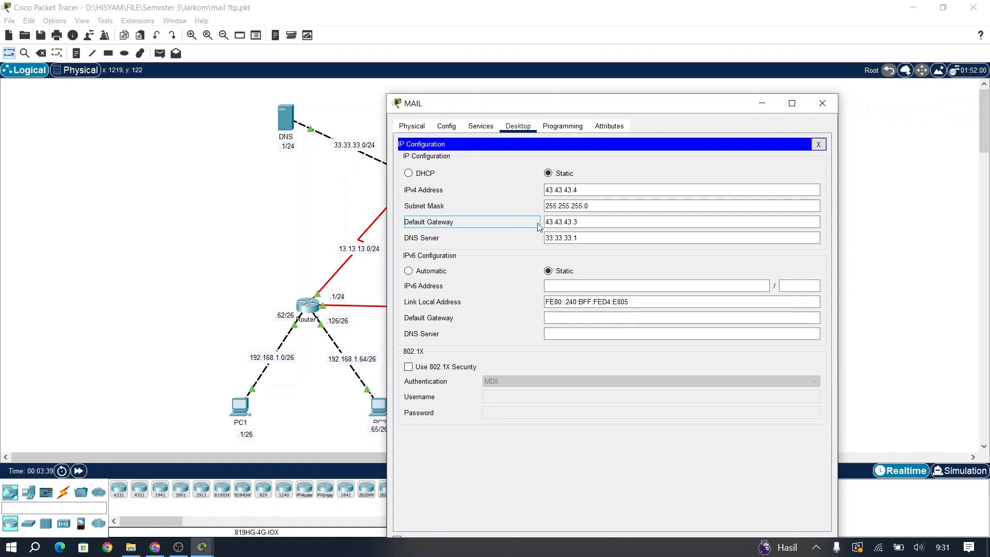
{"action": "left_click", "coordinate": [583, 245]}
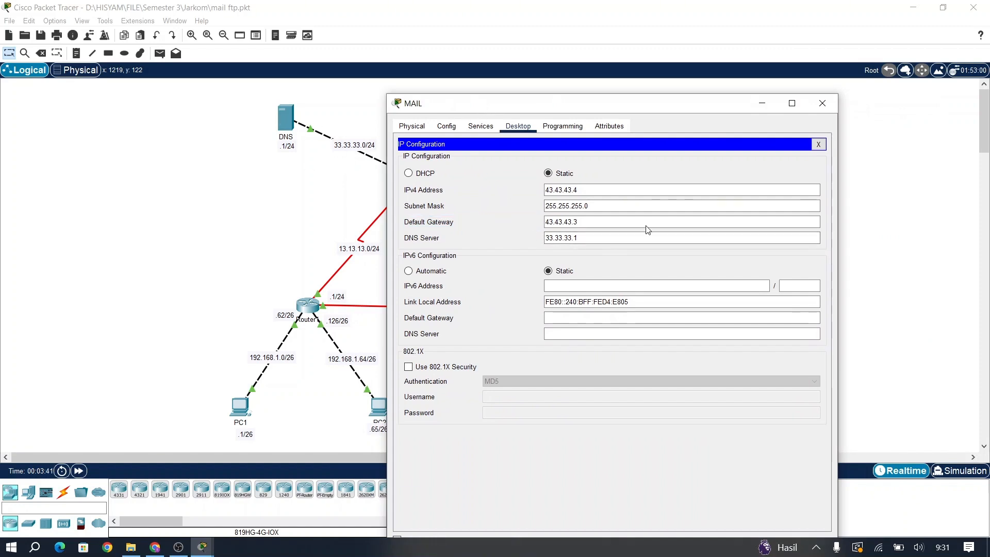
{"action": "left_click_drag", "start_coordinate": [593, 242], "coordinate": [545, 240]}
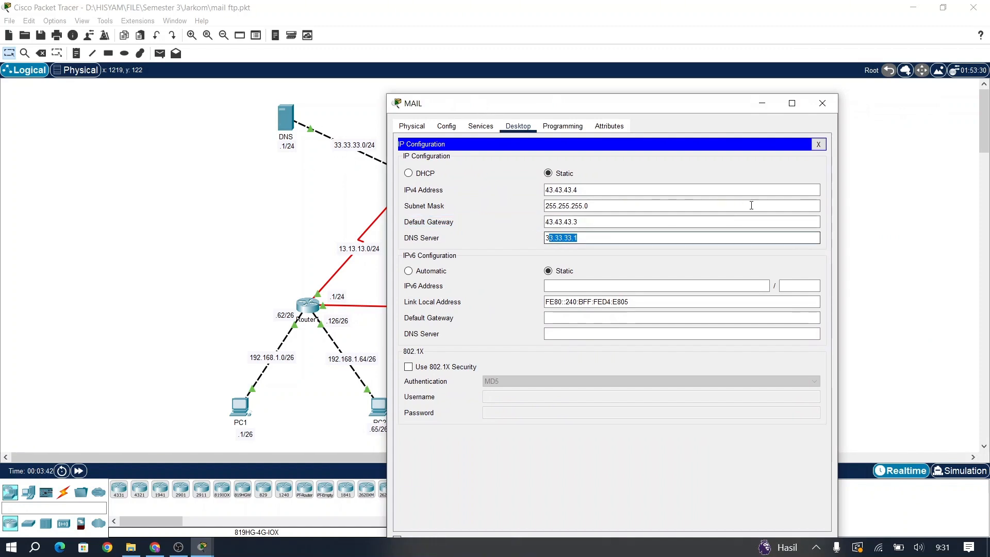
{"action": "left_click", "coordinate": [817, 145]}
Step: Open the MAIL server's EMAIL service settings and view the lab3 account
{"action": "left_click", "coordinate": [480, 125]}
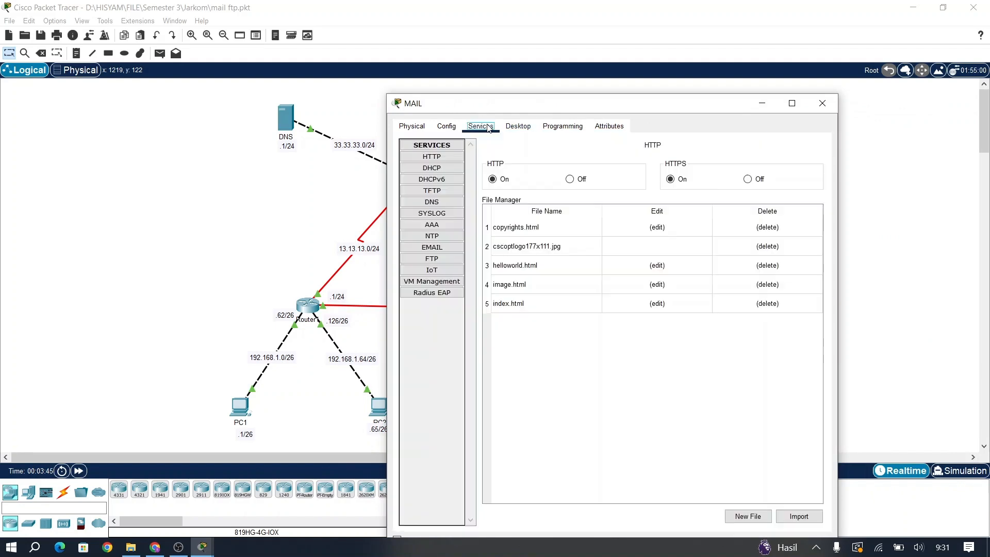
{"action": "left_click", "coordinate": [450, 260]}
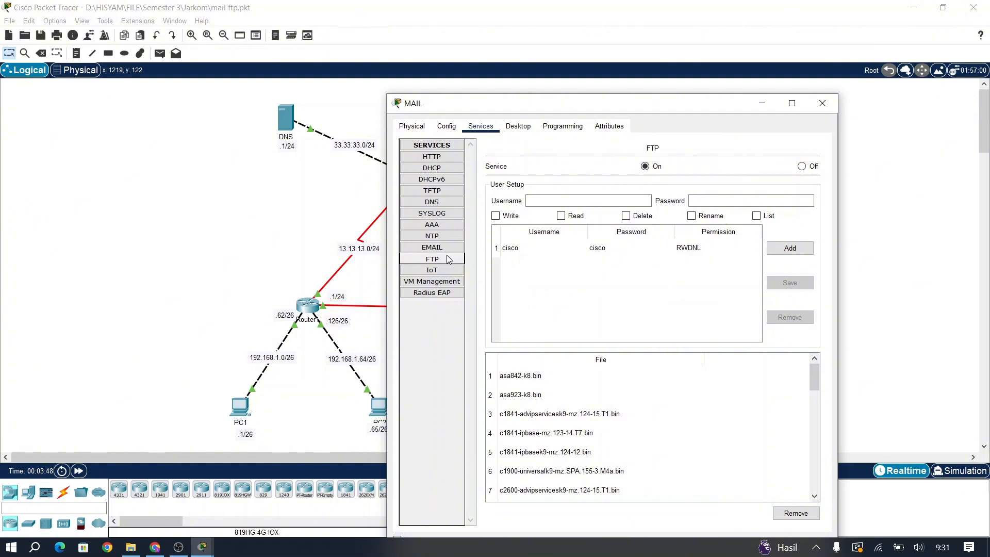
{"action": "left_click", "coordinate": [448, 249]}
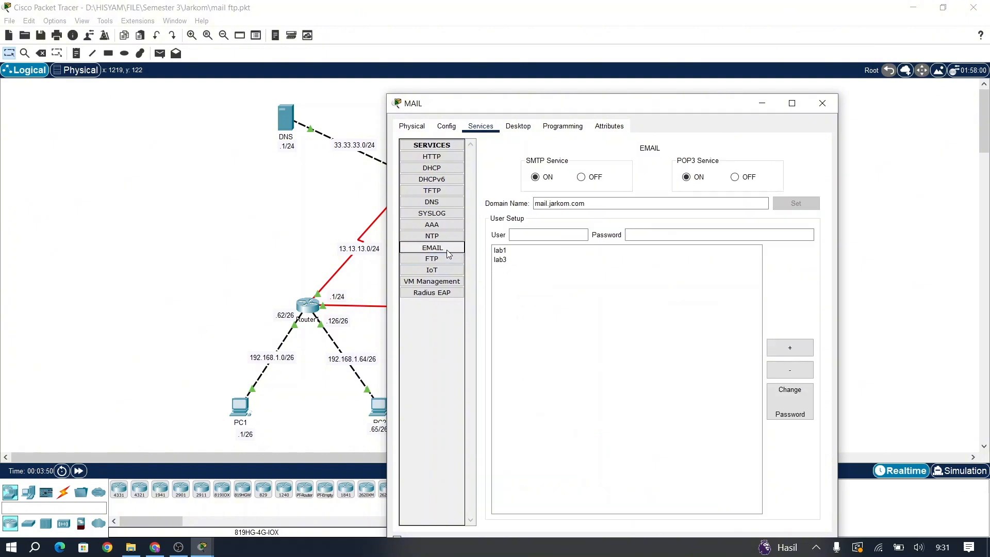
{"action": "key", "text": "alt+Tab"}
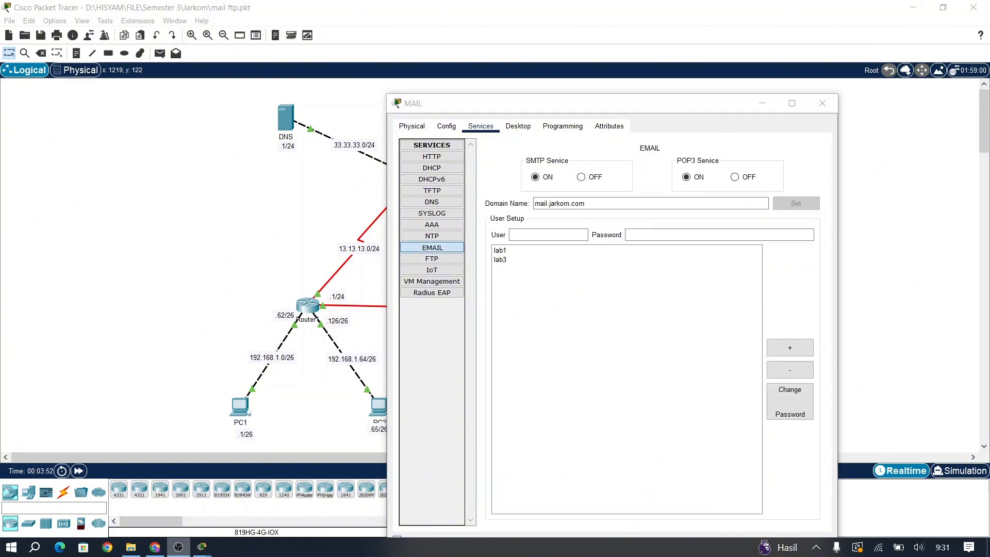
{"action": "left_click", "coordinate": [202, 547]}
{"action": "left_click", "coordinate": [161, 497]}
{"action": "left_click", "coordinate": [202, 547]}
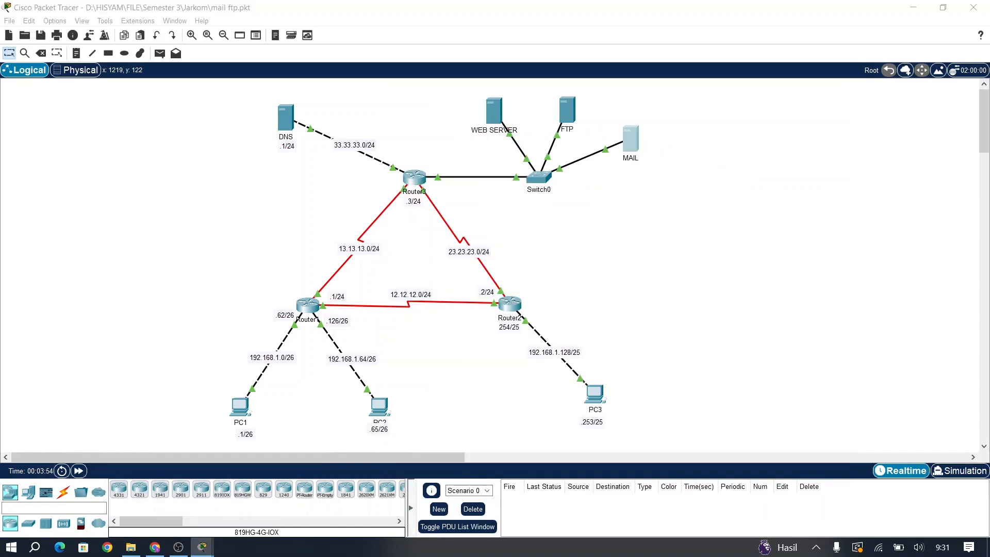
{"action": "left_click", "coordinate": [271, 496]}
{"action": "left_click", "coordinate": [500, 259]}
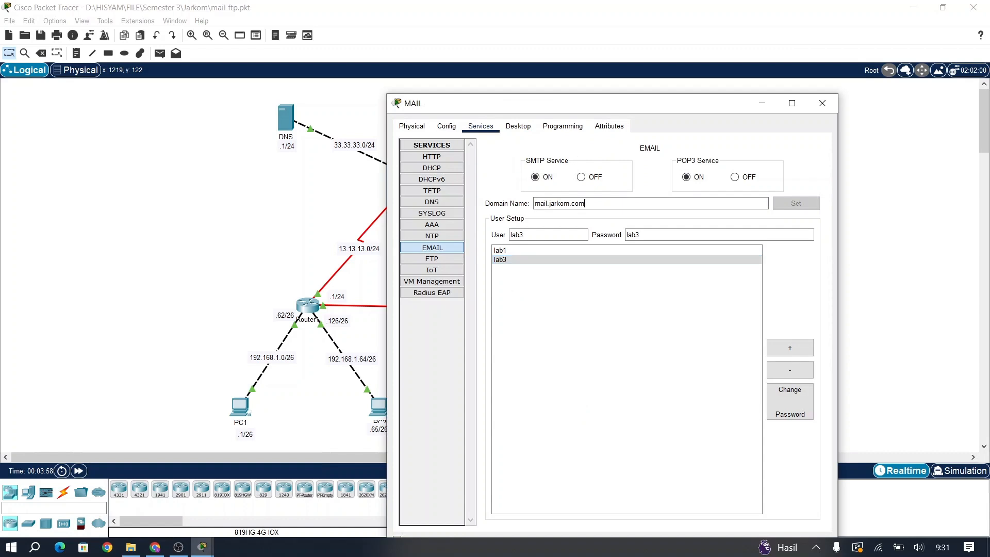
Step: Inspect the mail domain name mail.jarkom.com
{"action": "left_click", "coordinate": [572, 203]}
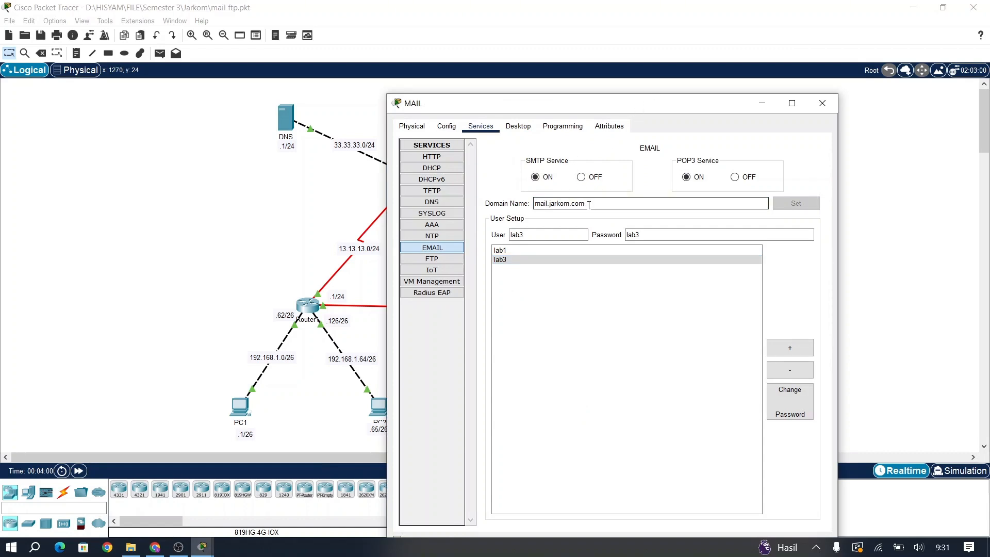
{"action": "left_click_drag", "start_coordinate": [588, 204], "coordinate": [540, 201]}
{"action": "left_click", "coordinate": [521, 206]}
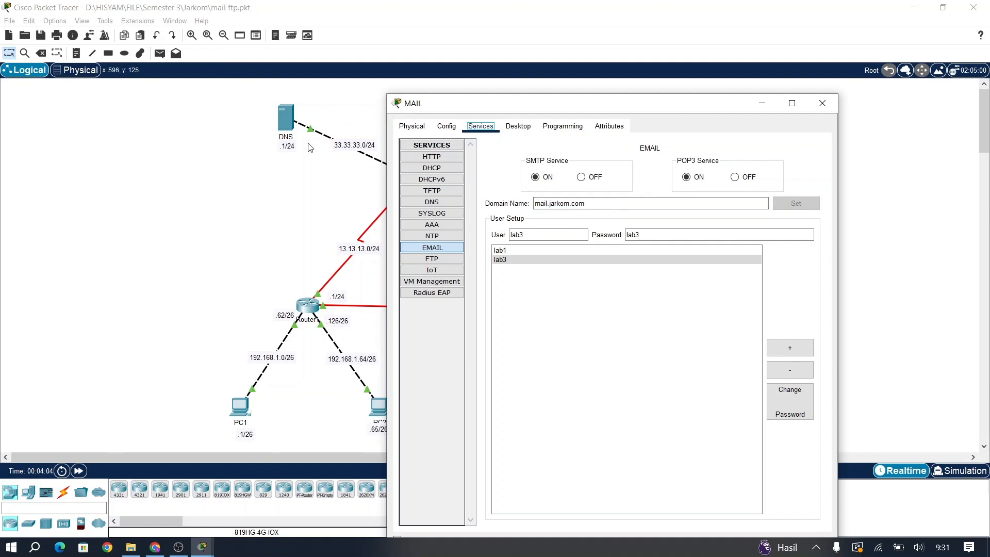
{"action": "left_click", "coordinate": [577, 238]}
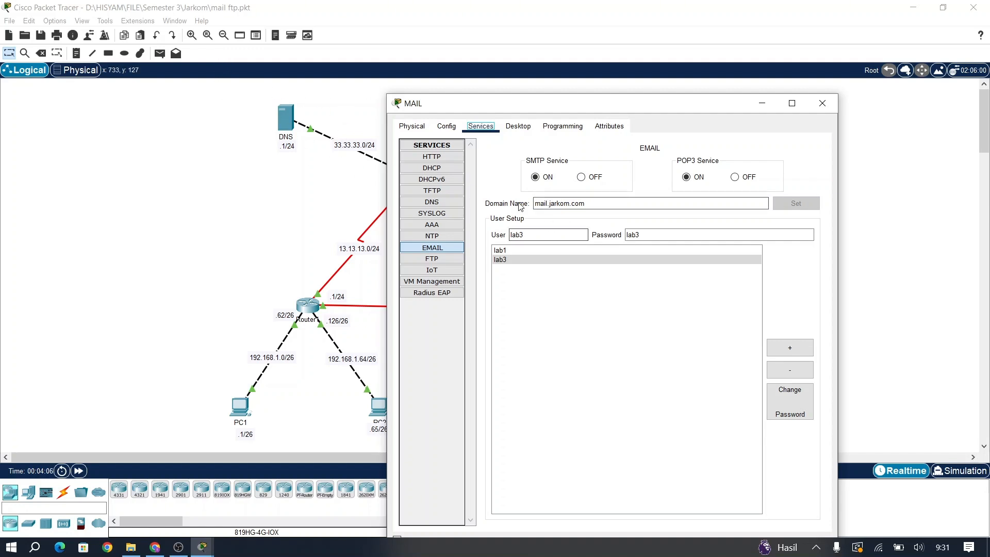
{"action": "double_click", "coordinate": [592, 206]}
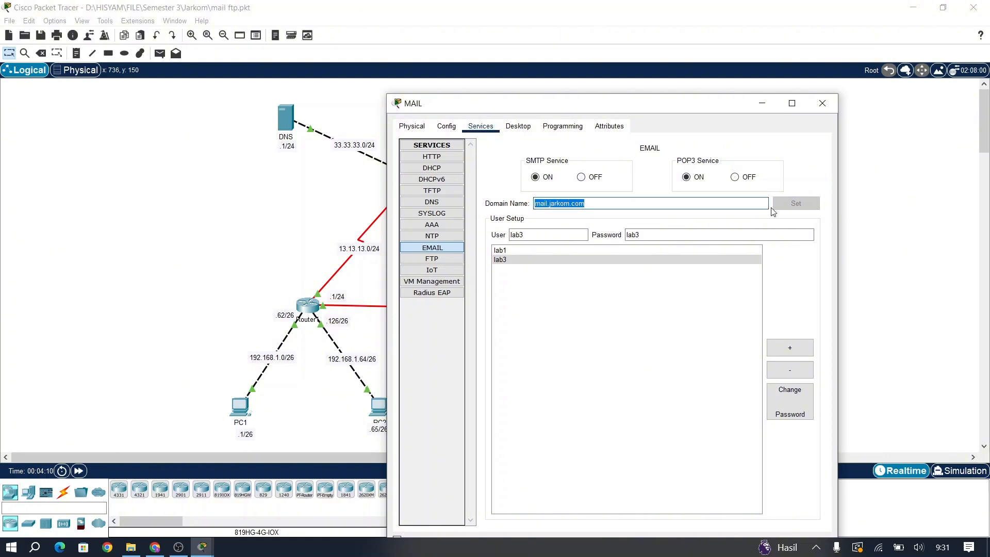
{"action": "left_click", "coordinate": [798, 208]}
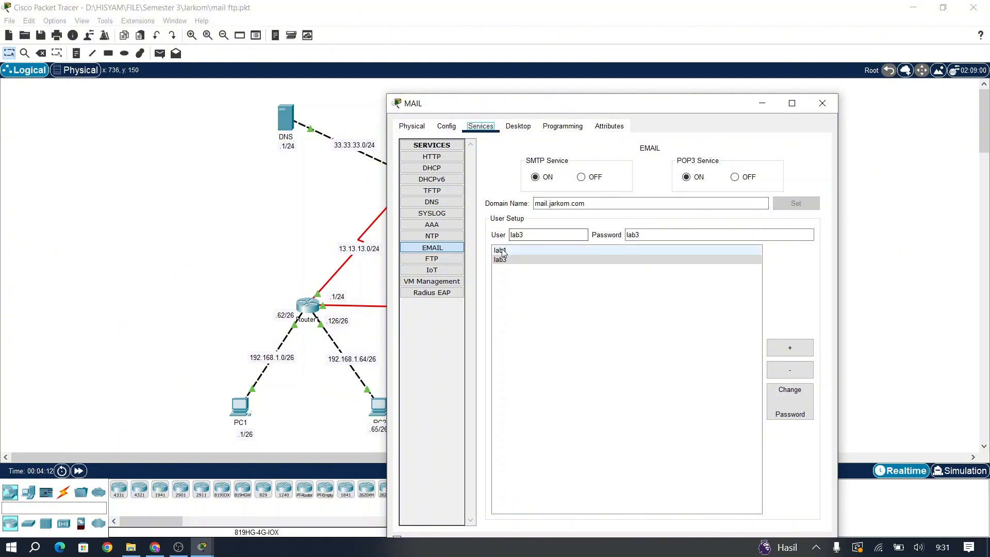
Step: Compare the lab1 and lab3 email accounts, then close the MAIL window
{"action": "left_click", "coordinate": [502, 252]}
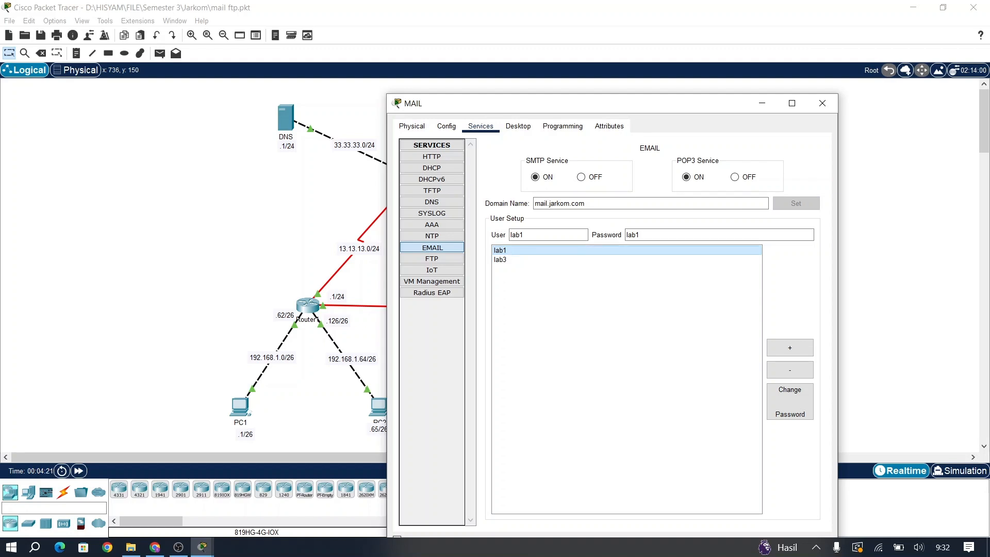
{"action": "left_click", "coordinate": [510, 260]}
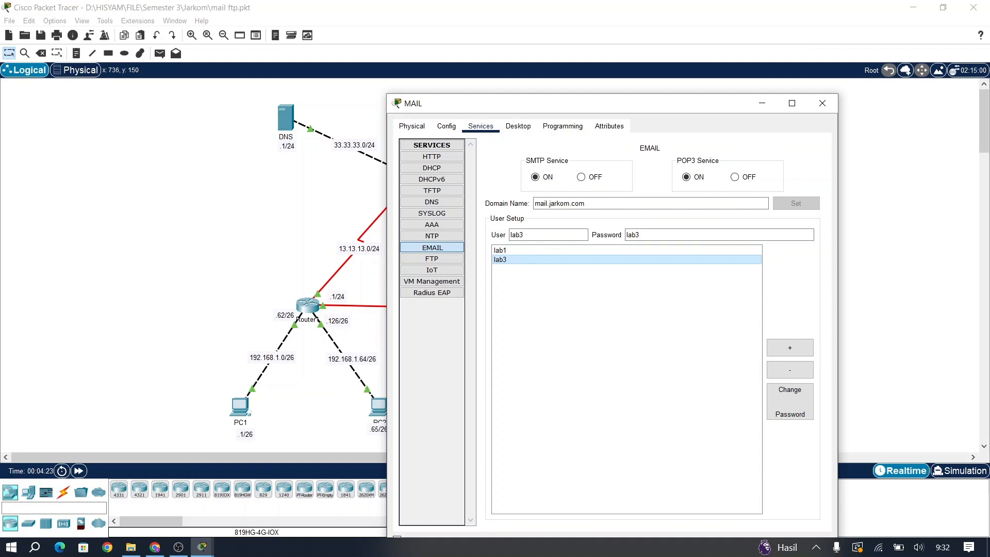
{"action": "left_click", "coordinate": [510, 250]}
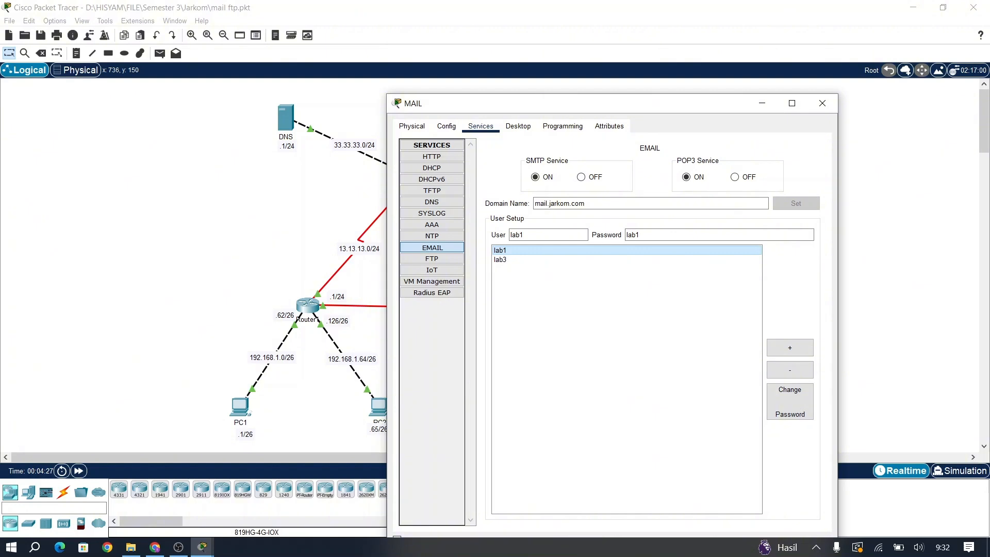
{"action": "left_click", "coordinate": [822, 103]}
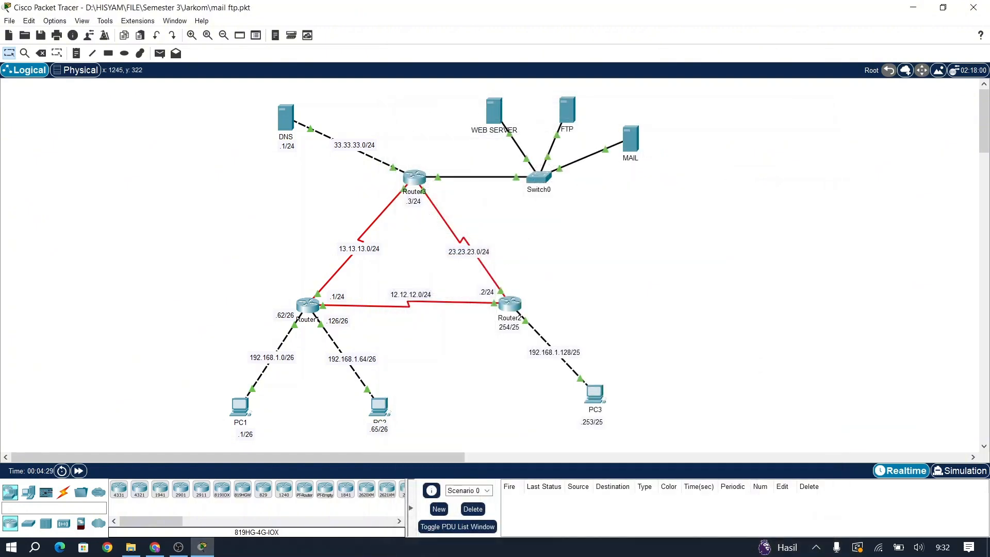
Step: Open the DNS server's records and inspect the ftp.jarkom.com entry
{"action": "left_click", "coordinate": [285, 122]}
{"action": "left_click", "coordinate": [440, 112]}
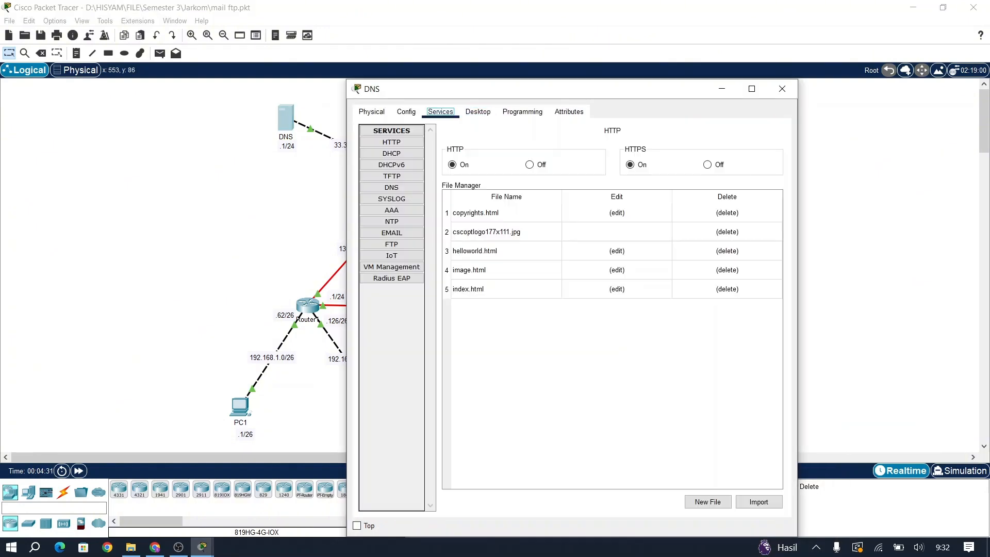
{"action": "left_click", "coordinate": [392, 188]}
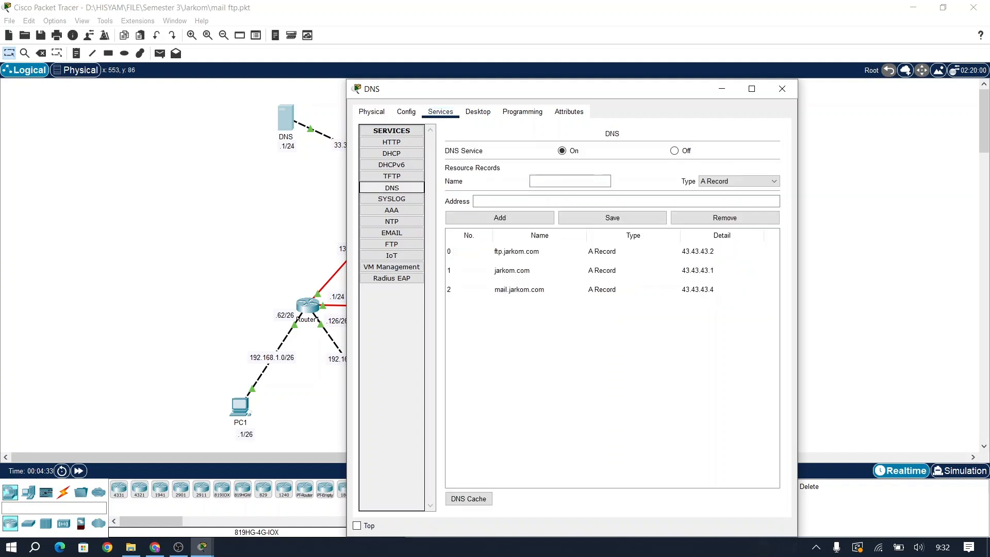
{"action": "left_click", "coordinate": [544, 252]}
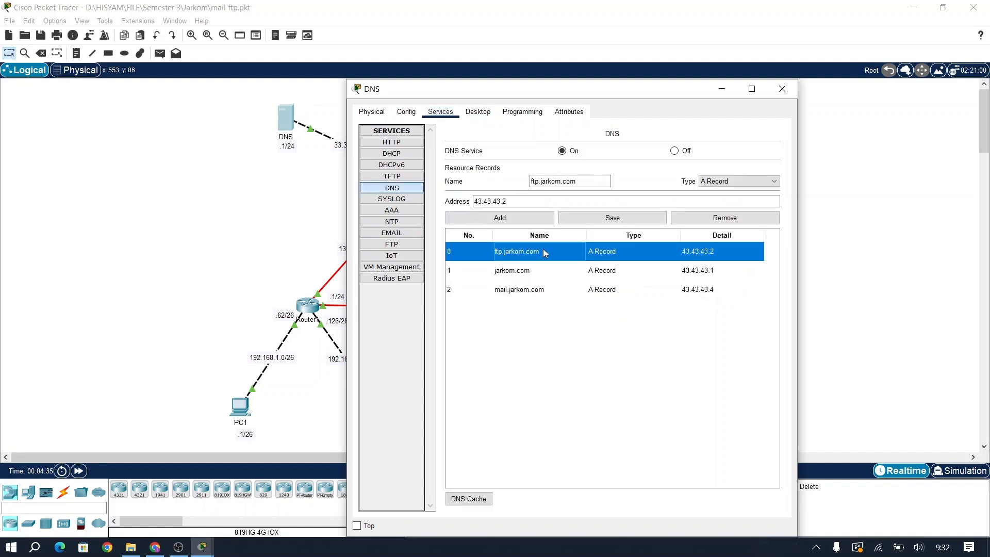
{"action": "left_click", "coordinate": [534, 180]}
{"action": "left_click_drag", "start_coordinate": [544, 181], "coordinate": [525, 181]}
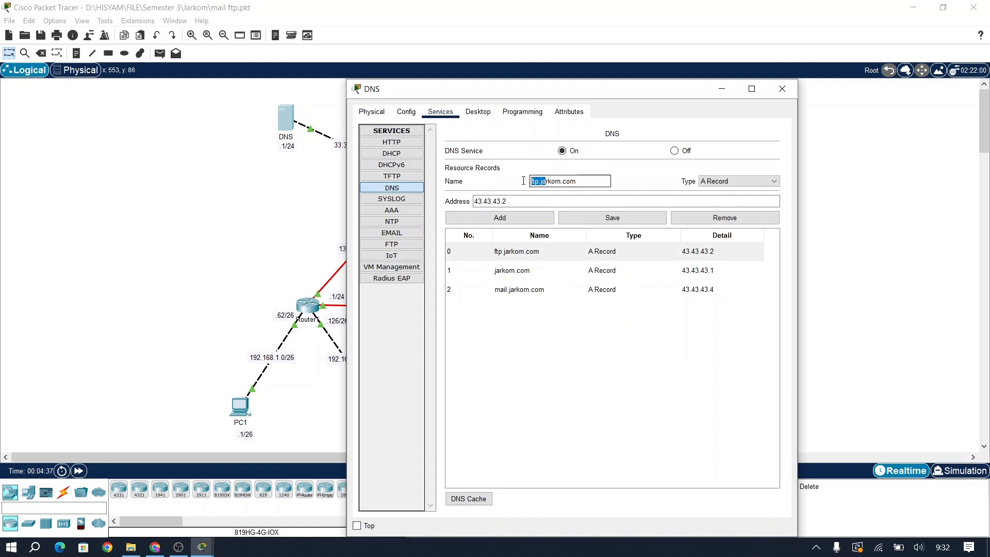
{"action": "left_click", "coordinate": [603, 182]}
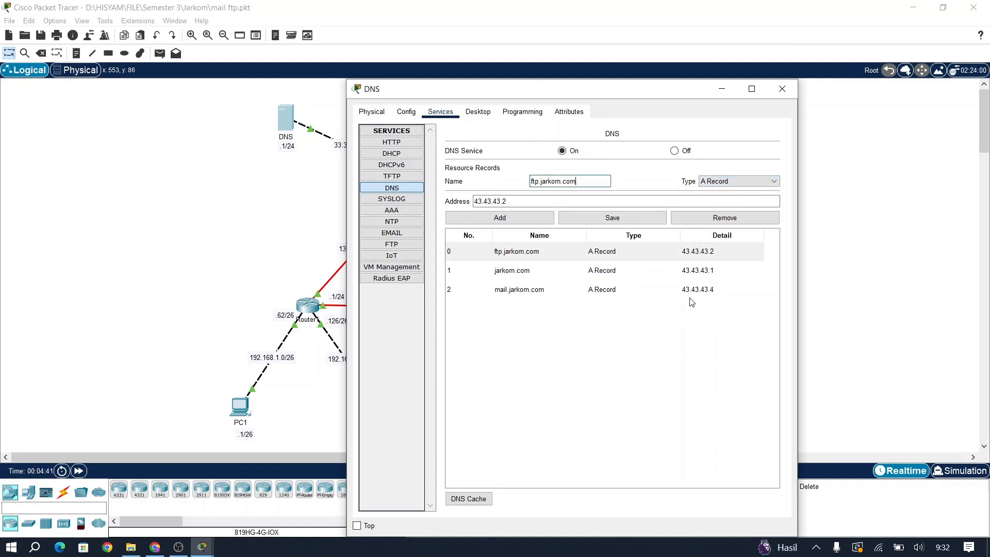
Step: Confirm the FTP server's IP configuration shows 43.43.43.2, matching its DNS record
{"action": "left_click_drag", "start_coordinate": [579, 89], "coordinate": [235, 93]}
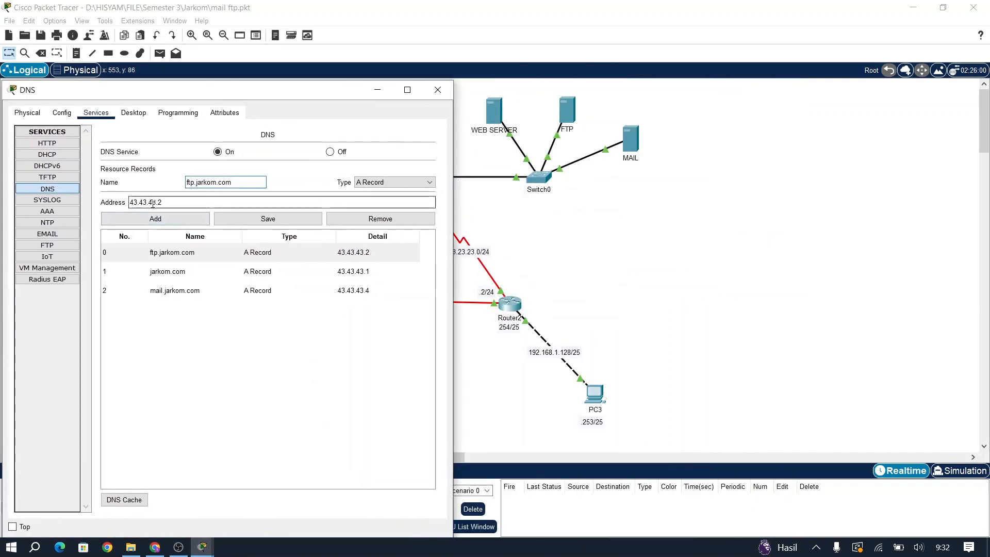
{"action": "left_click_drag", "start_coordinate": [164, 203], "coordinate": [130, 204]}
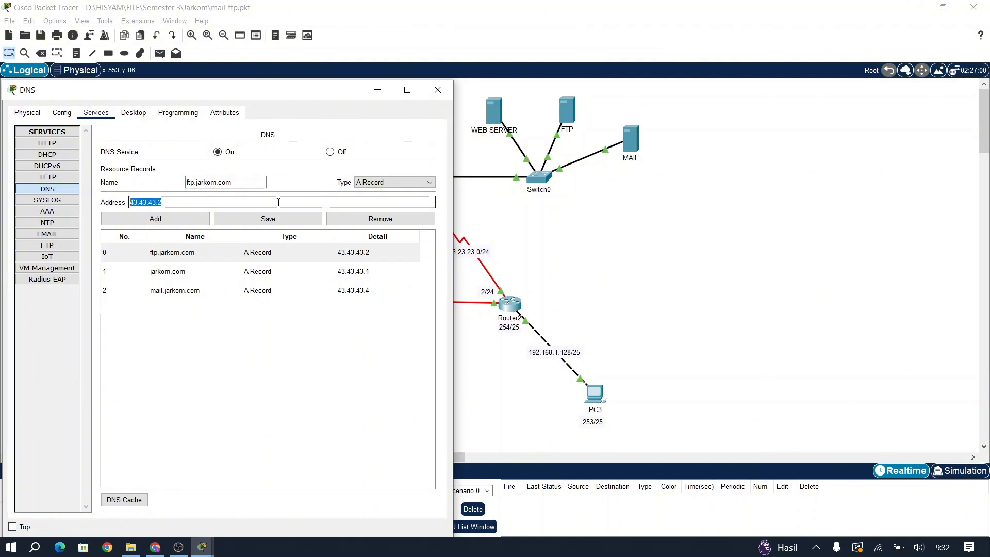
{"action": "left_click", "coordinate": [563, 130]}
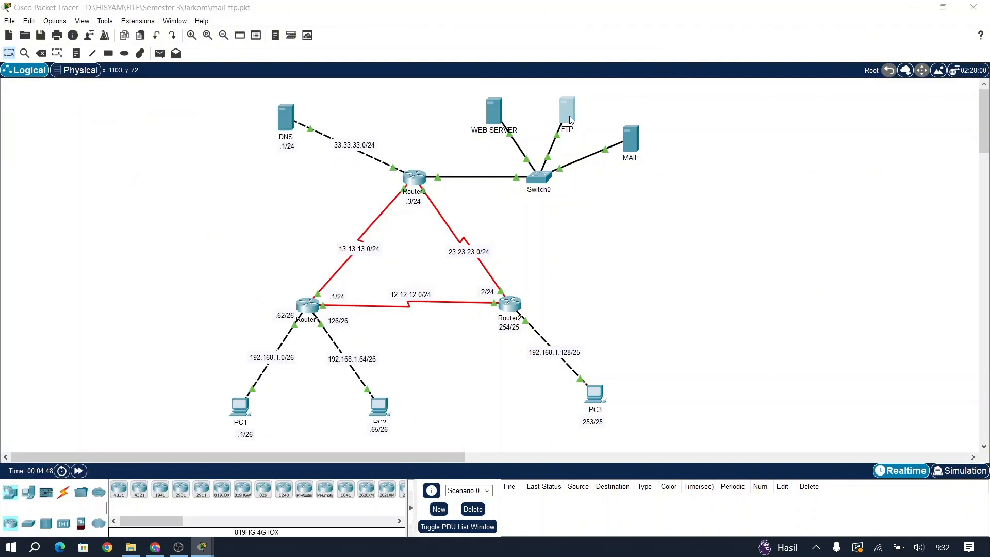
{"action": "left_click", "coordinate": [470, 116]}
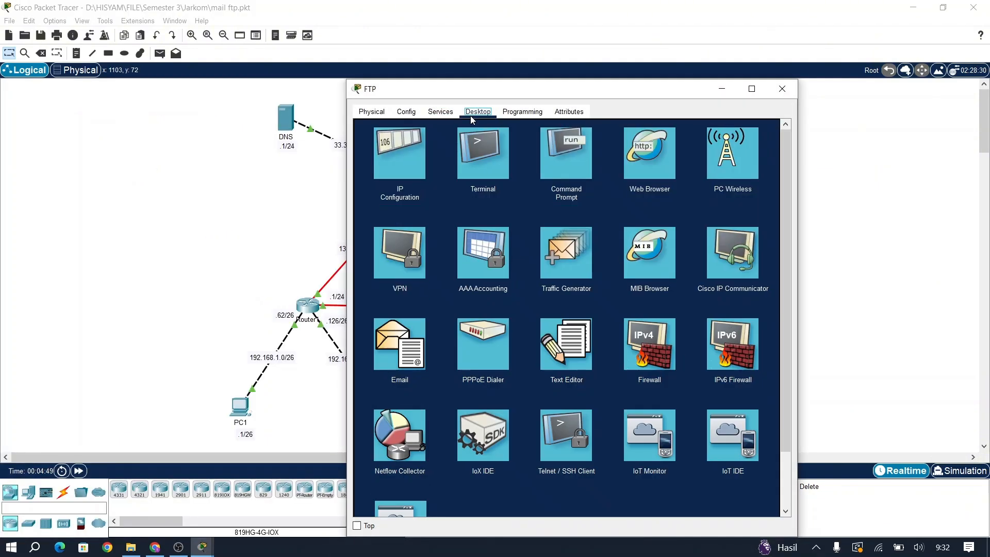
{"action": "left_click", "coordinate": [412, 143]}
{"action": "left_click_drag", "start_coordinate": [561, 175], "coordinate": [475, 157]}
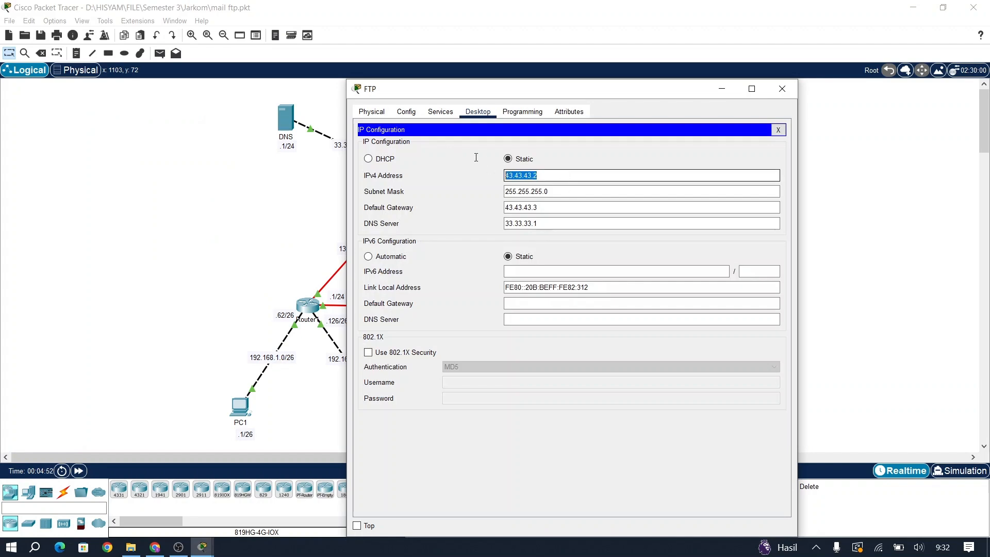
{"action": "left_click", "coordinate": [793, 85]}
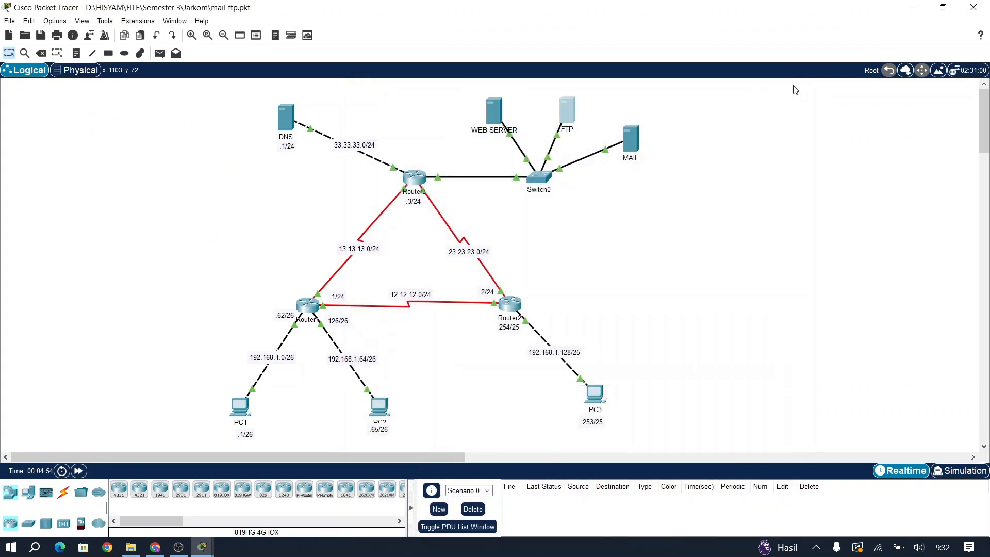
Step: Select the mail.jarkom.com record in the DNS server's list
{"action": "left_click", "coordinate": [286, 117]}
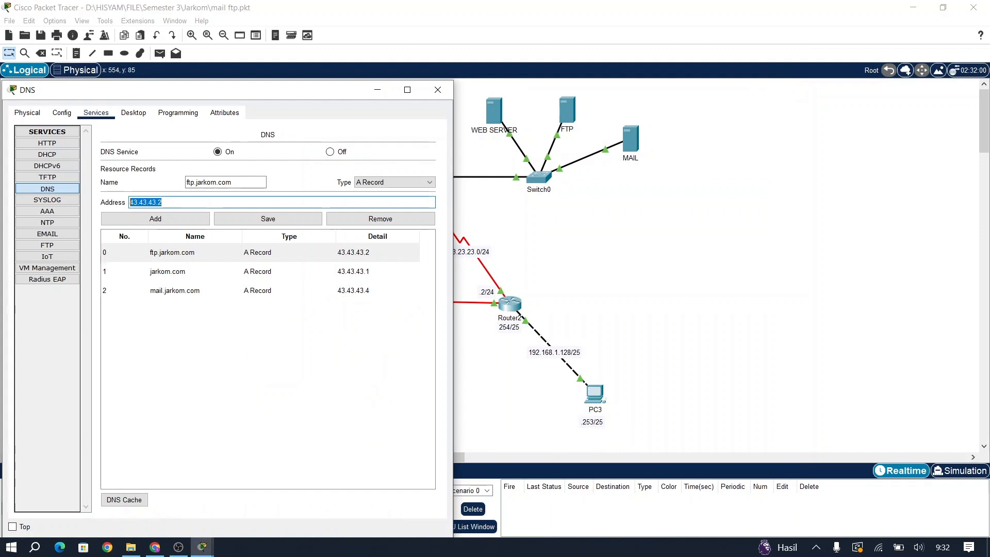
{"action": "left_click", "coordinate": [195, 252]}
{"action": "left_click", "coordinate": [195, 291]}
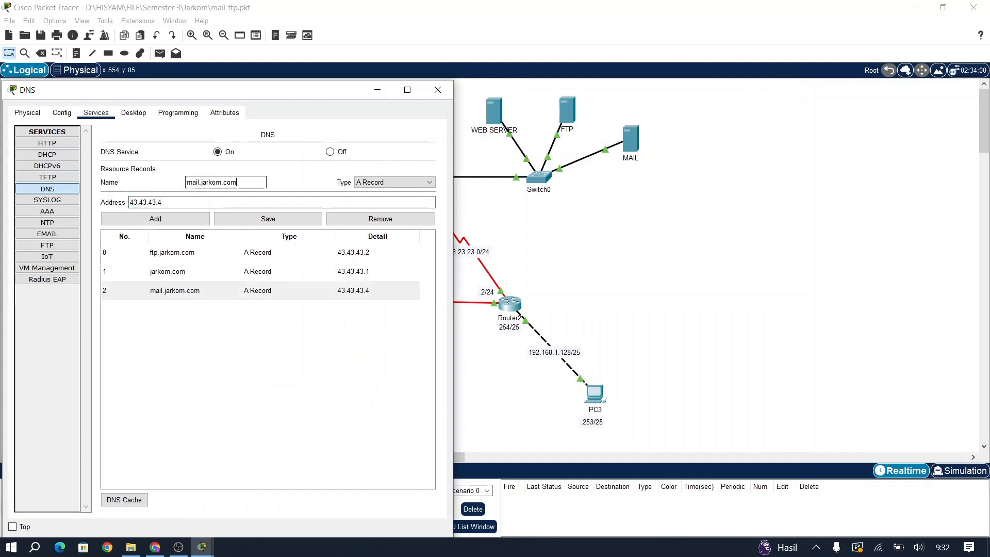
{"action": "left_click_drag", "start_coordinate": [256, 183], "coordinate": [184, 183]}
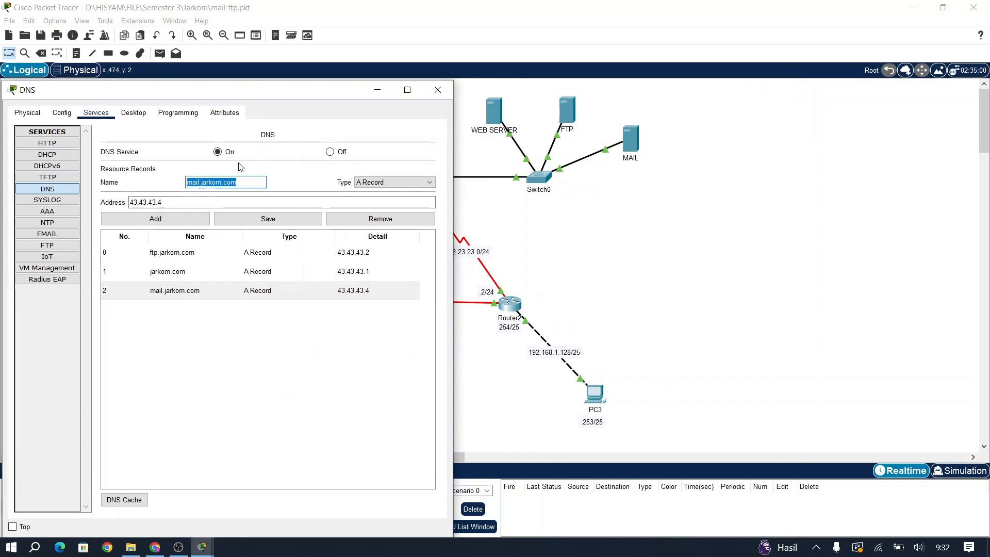
{"action": "left_click", "coordinate": [628, 142]}
Step: View the MAIL server's email settings and verify its IP 43.43.43.4, then close it
{"action": "left_click", "coordinate": [628, 143]}
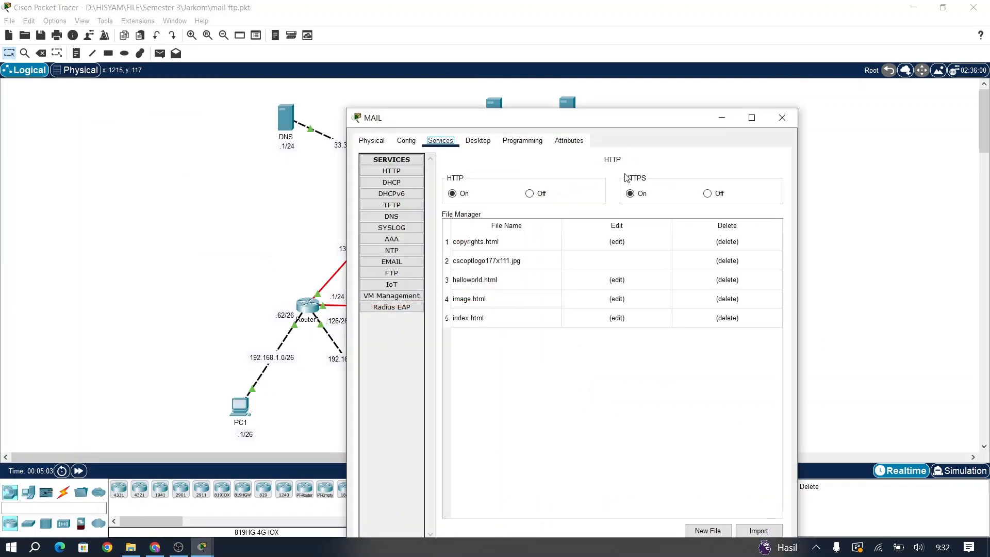
{"action": "left_click", "coordinate": [391, 262]}
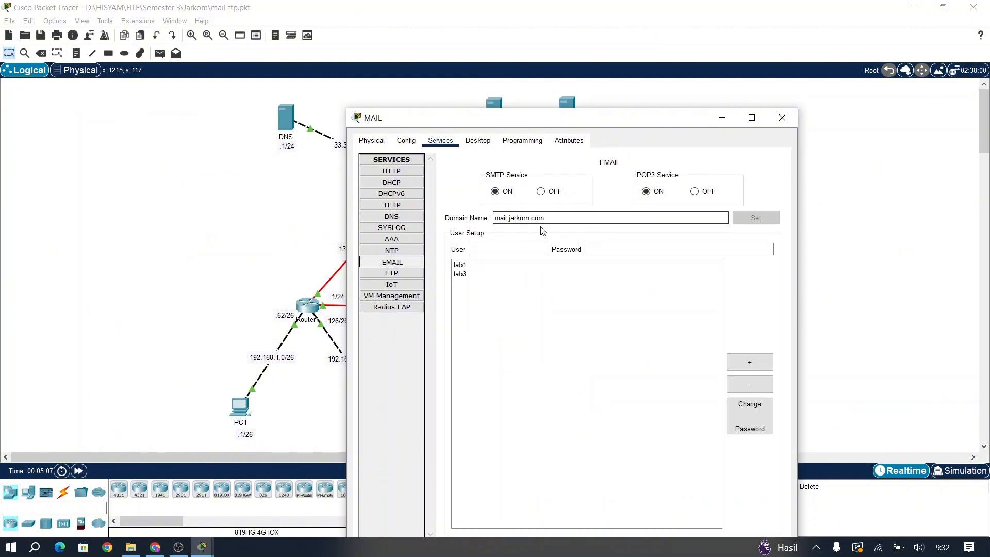
{"action": "left_click", "coordinate": [491, 148]}
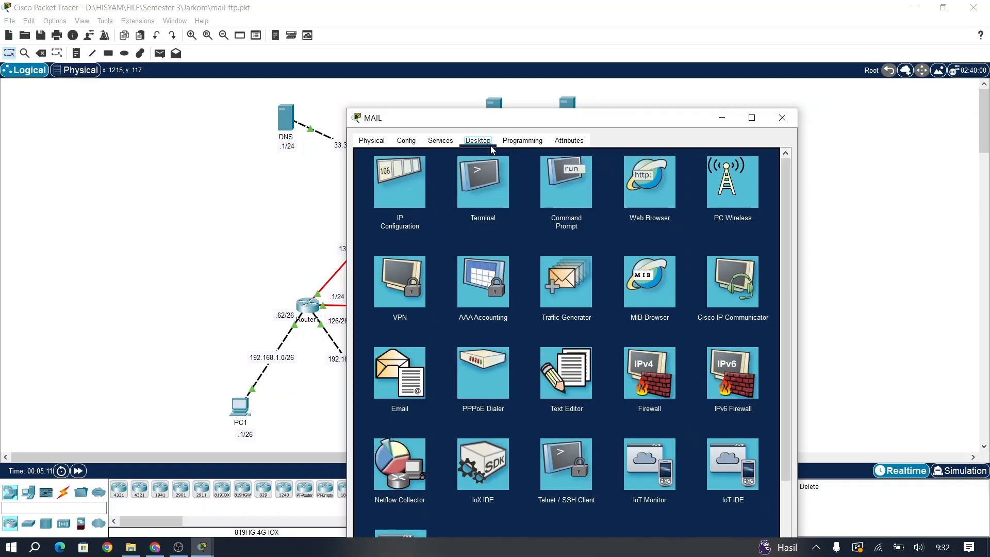
{"action": "left_click", "coordinate": [399, 181]}
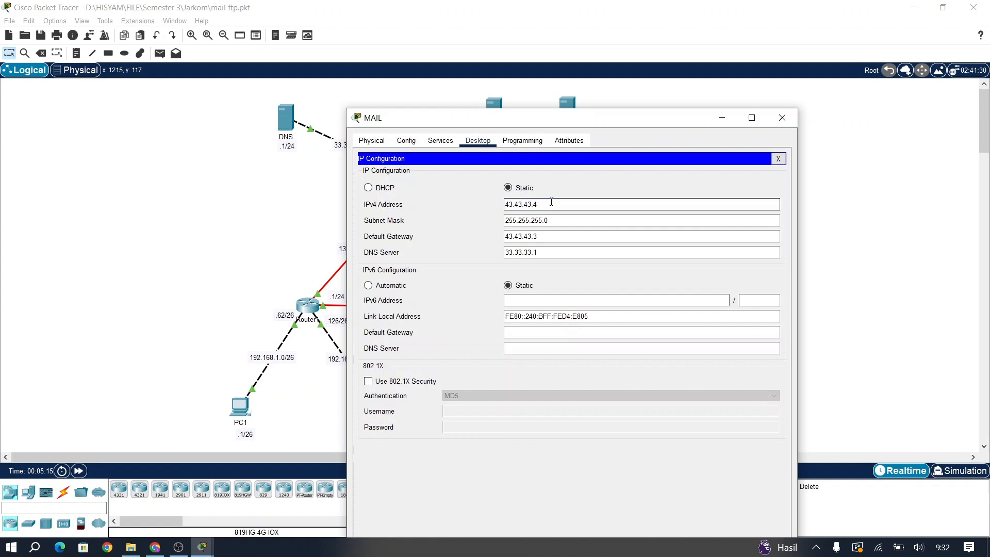
{"action": "left_click_drag", "start_coordinate": [552, 202], "coordinate": [497, 204]}
{"action": "left_click", "coordinate": [782, 118]}
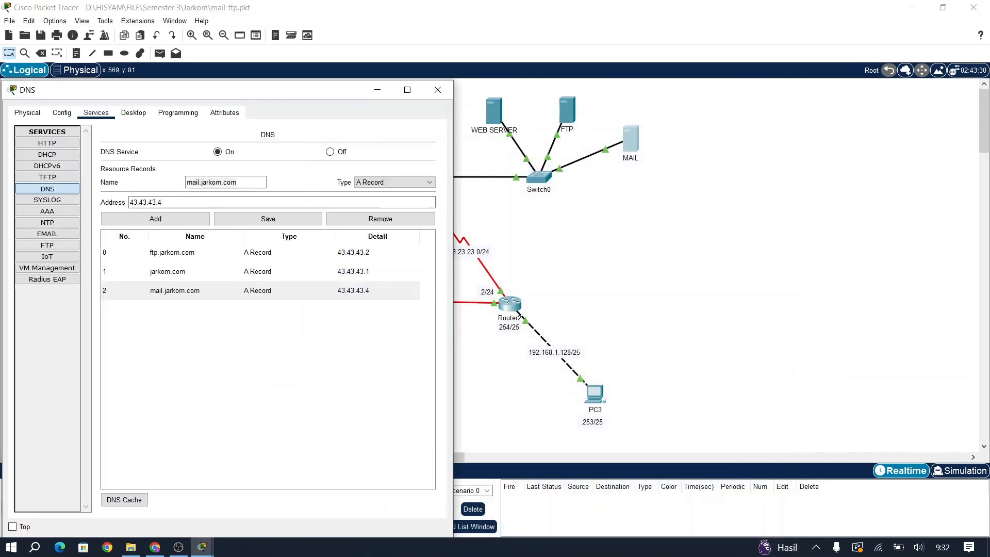
Step: Save the mail.jarkom.com record pointing to 43.43.43.4 and close the DNS window
{"action": "left_click_drag", "start_coordinate": [236, 182], "coordinate": [186, 182]}
{"action": "left_click", "coordinate": [96, 112]}
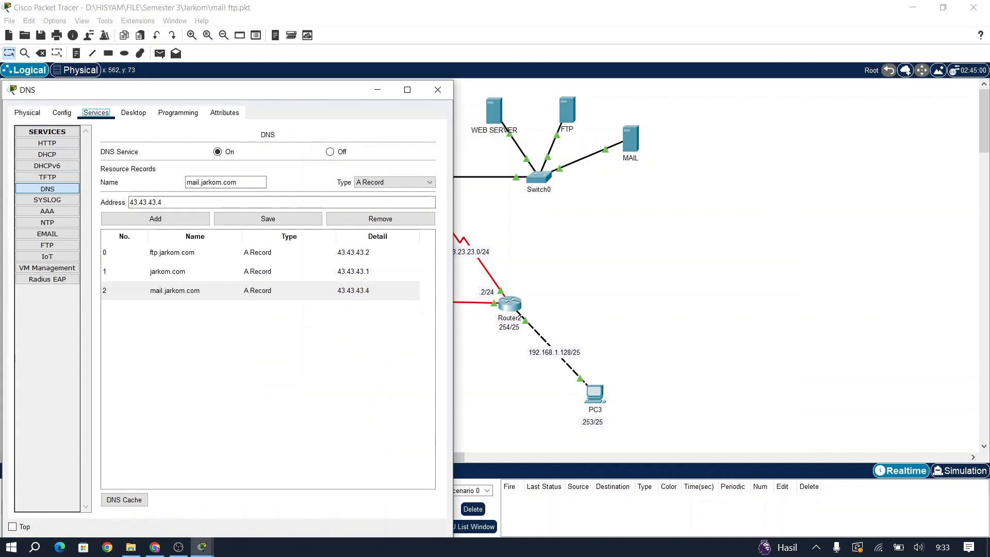
{"action": "left_click", "coordinate": [268, 218]}
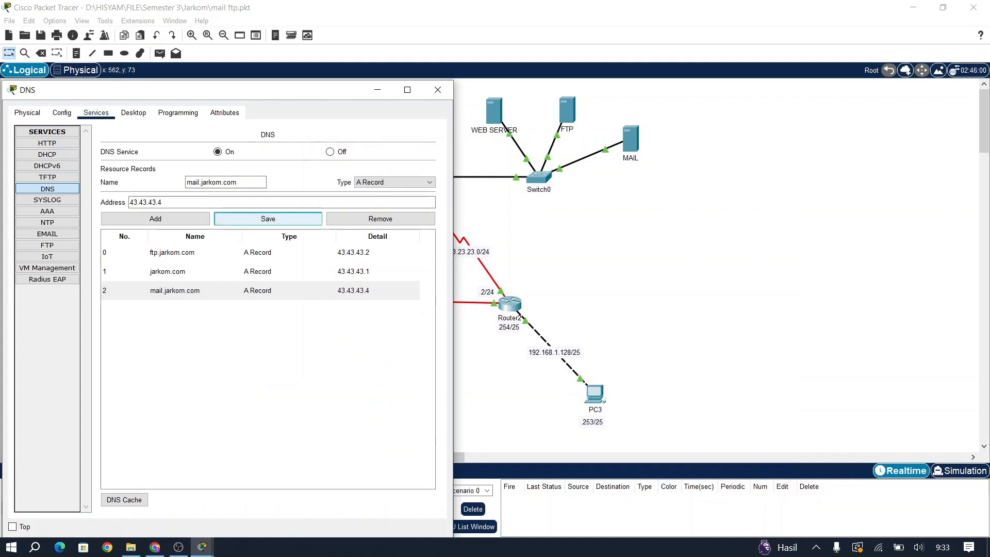
{"action": "left_click", "coordinate": [438, 90]}
{"action": "left_click", "coordinate": [898, 547]}
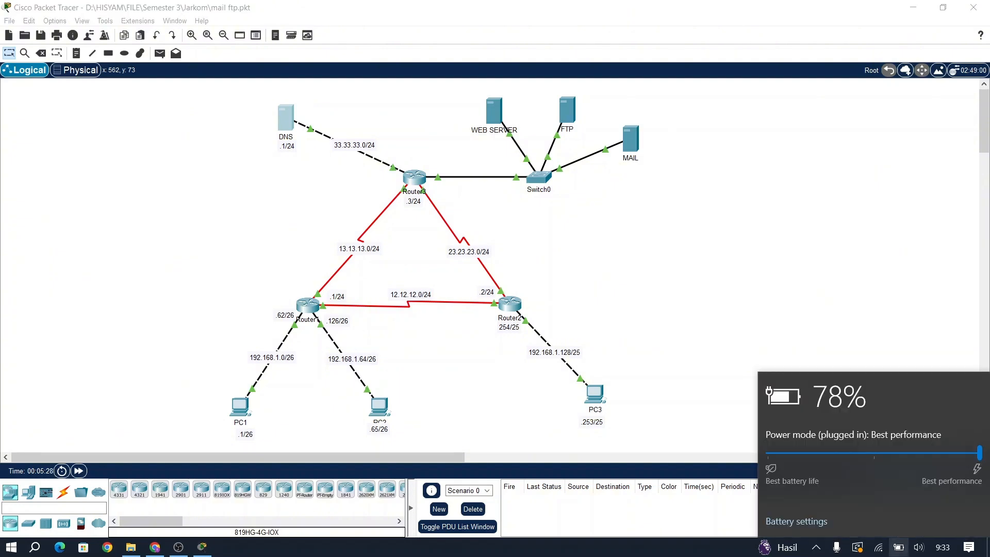
{"action": "left_click", "coordinate": [898, 547]}
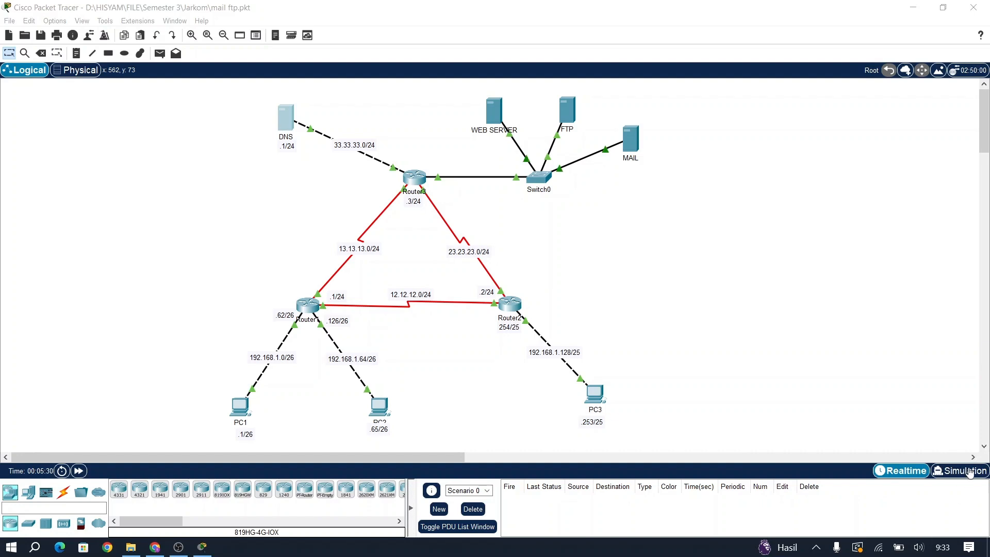
Step: Confirm PC1's IP configuration uses DNS server 33.33.33.1, then close its window
{"action": "left_click", "coordinate": [238, 408]}
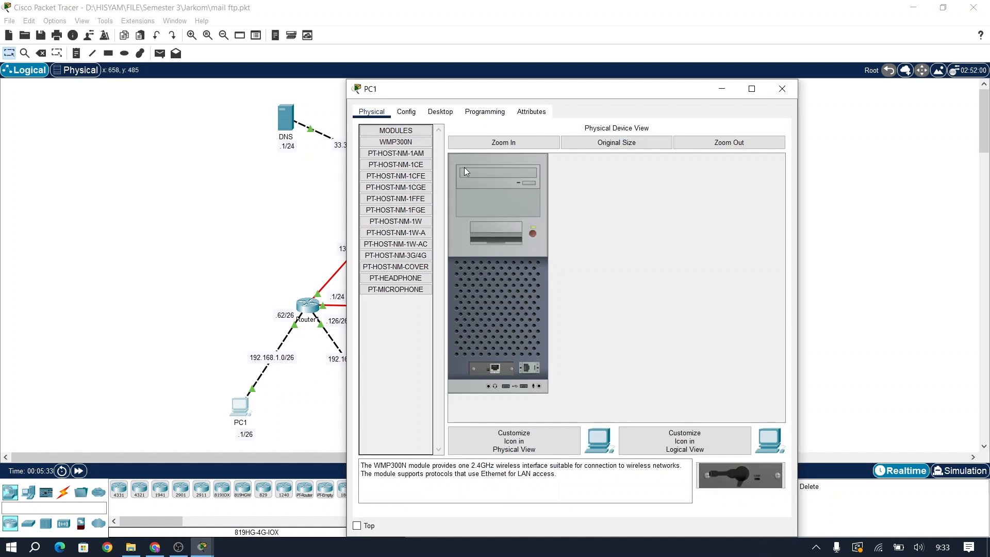
{"action": "left_click", "coordinate": [442, 112]}
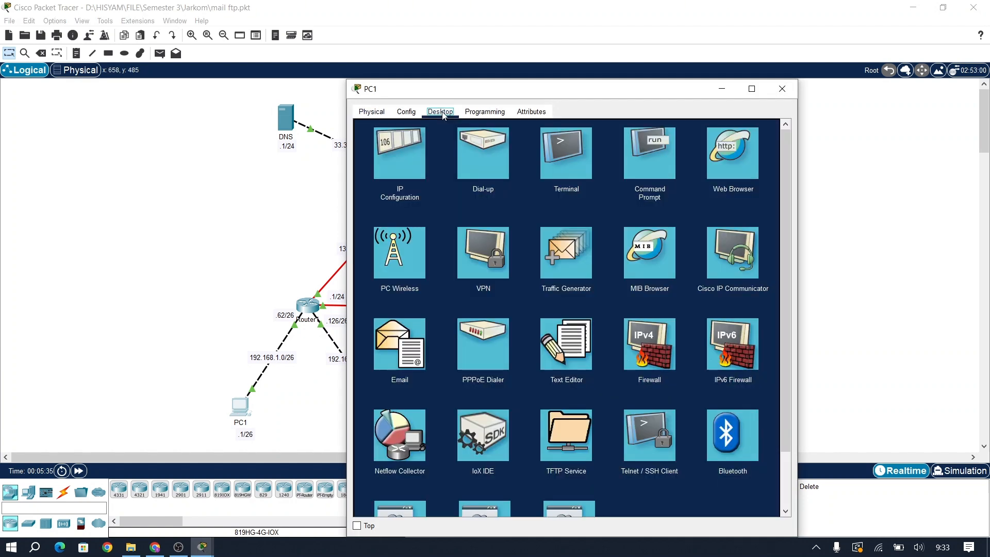
{"action": "left_click", "coordinate": [397, 146]}
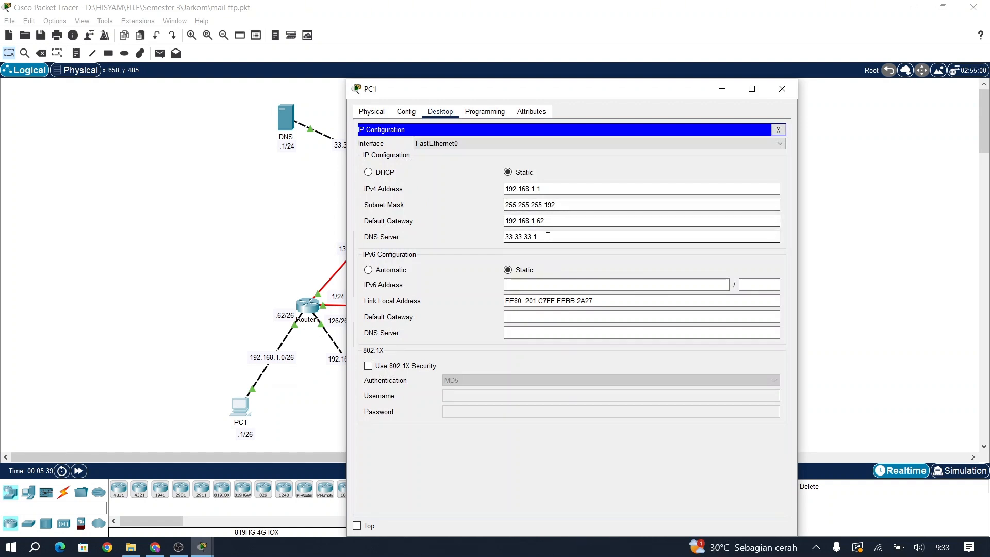
{"action": "double_click", "coordinate": [508, 236]}
{"action": "left_click", "coordinate": [489, 234]}
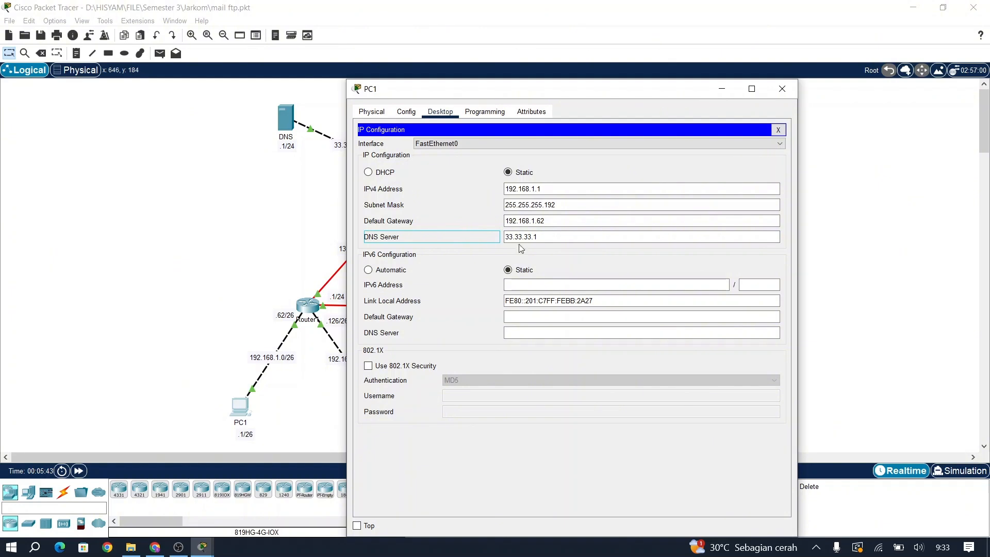
{"action": "key", "text": "alt+F4"}
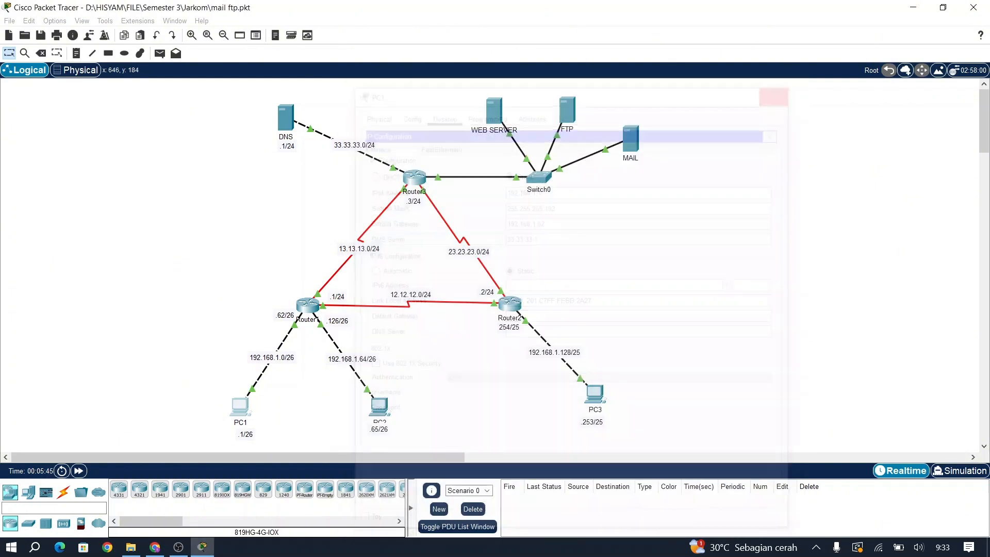
Step: Check the IP configurations of PC2 and PC3 and close both windows
{"action": "left_click", "coordinate": [379, 408]}
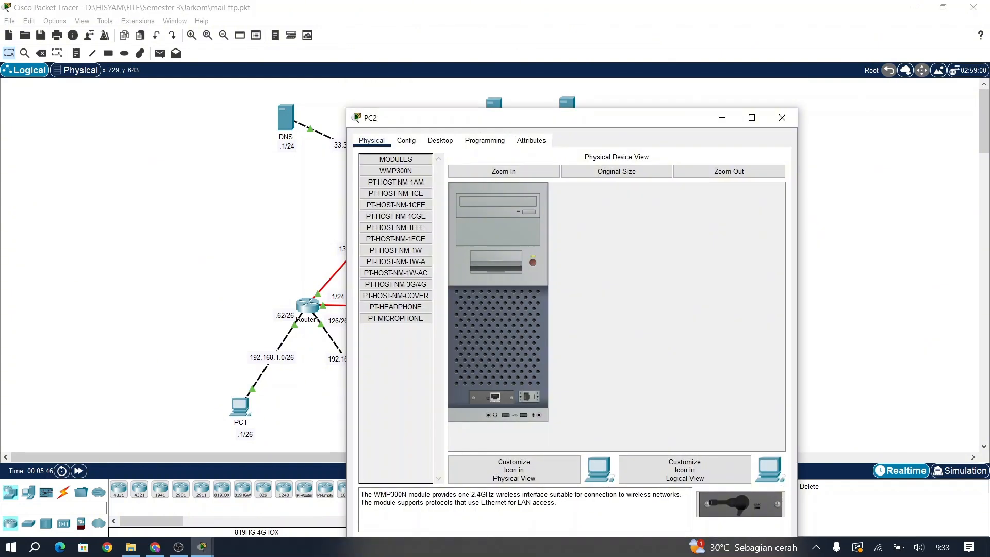
{"action": "left_click", "coordinate": [441, 140]}
{"action": "left_click", "coordinate": [399, 182]}
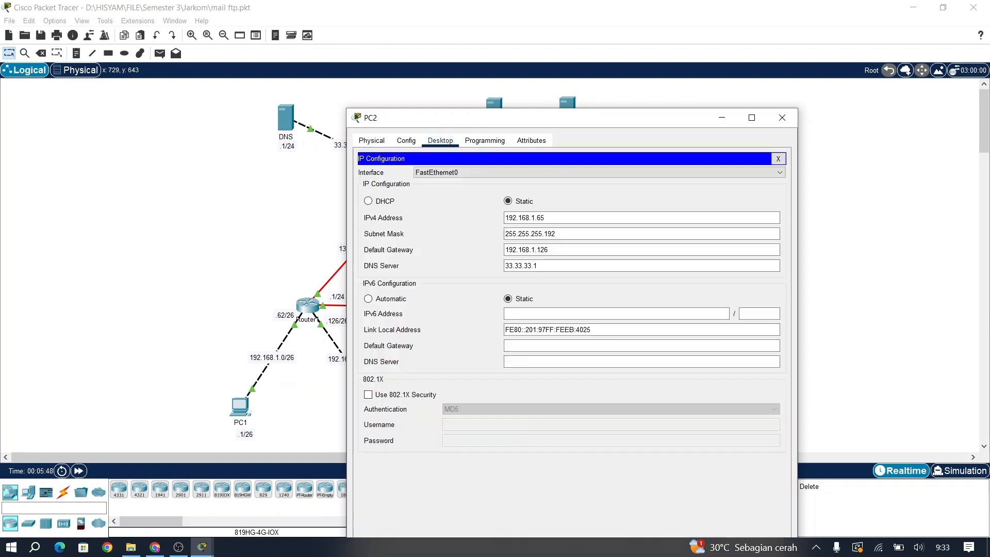
{"action": "left_click", "coordinate": [782, 118]}
{"action": "left_click", "coordinate": [595, 394]}
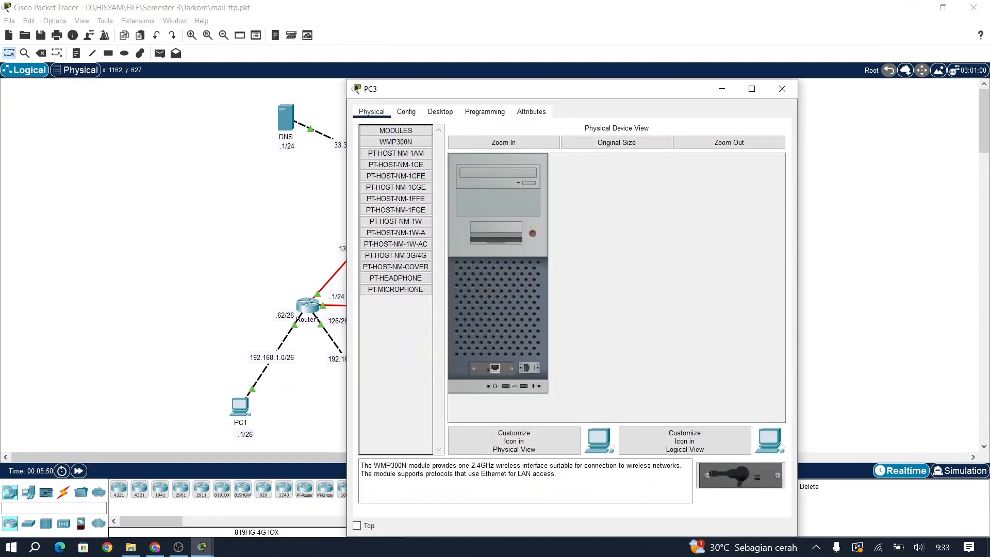
{"action": "left_click", "coordinate": [440, 111]}
{"action": "left_click", "coordinate": [399, 155]}
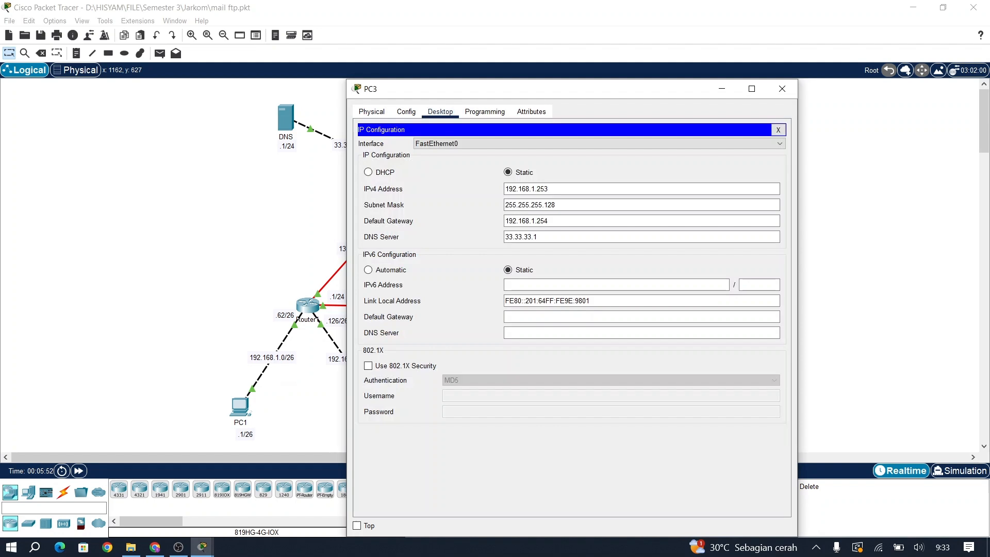
{"action": "left_click", "coordinate": [782, 89]}
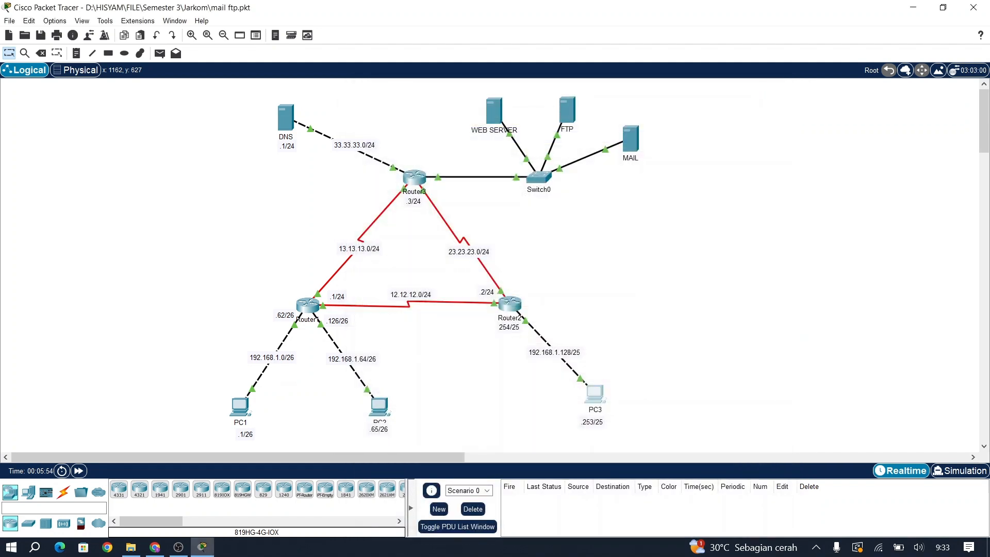
Step: Bring up PC1's window and launch its Command Prompt at C:\>
{"action": "left_click", "coordinate": [178, 547]}
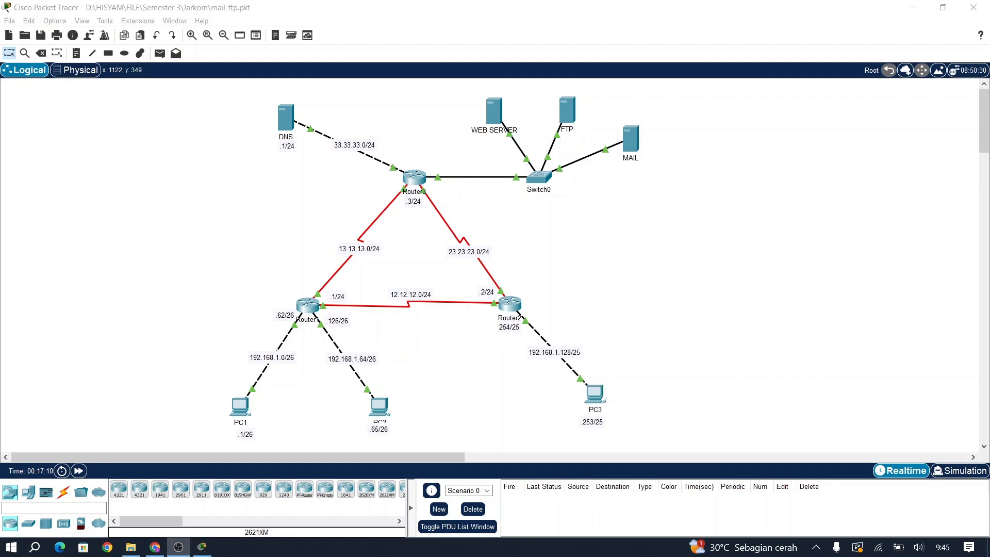
{"action": "left_click", "coordinate": [208, 546]}
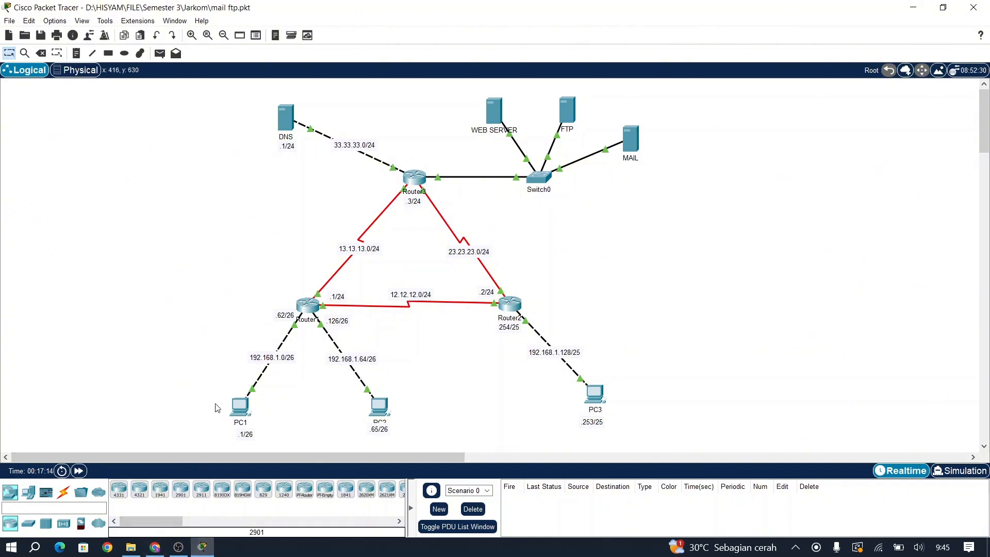
{"action": "left_click", "coordinate": [239, 407]}
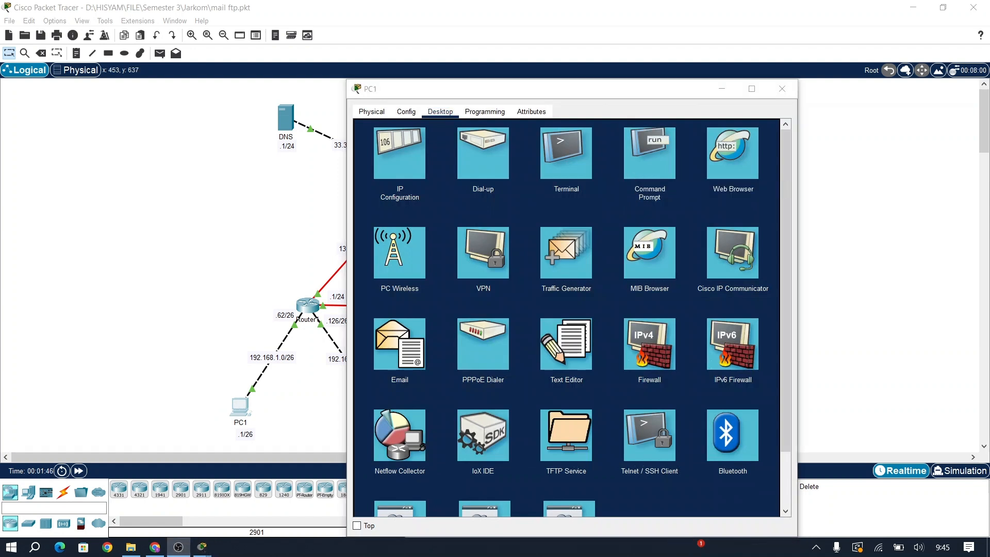
{"action": "left_click", "coordinate": [201, 546]}
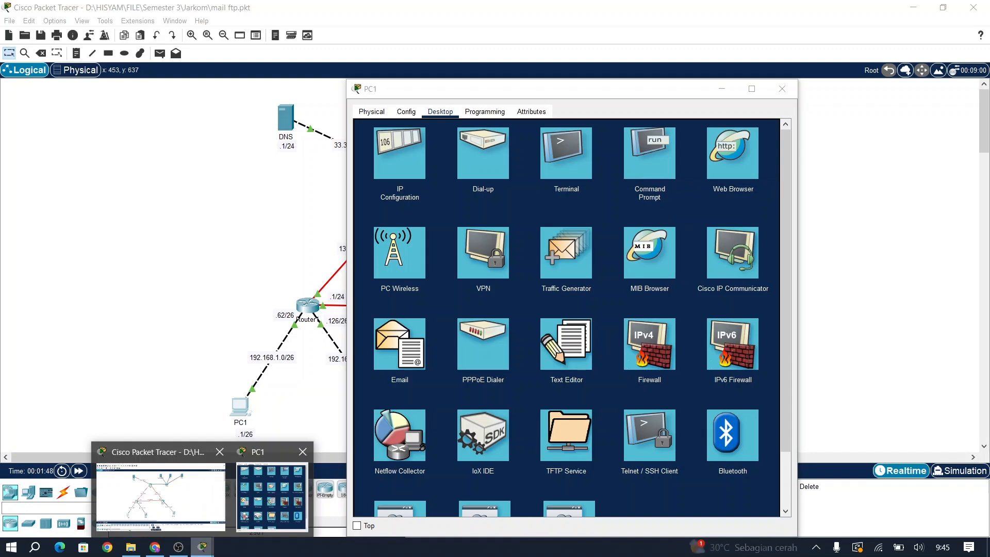
{"action": "left_click", "coordinate": [160, 491]}
{"action": "left_click", "coordinate": [201, 547]}
{"action": "left_click", "coordinate": [271, 494]}
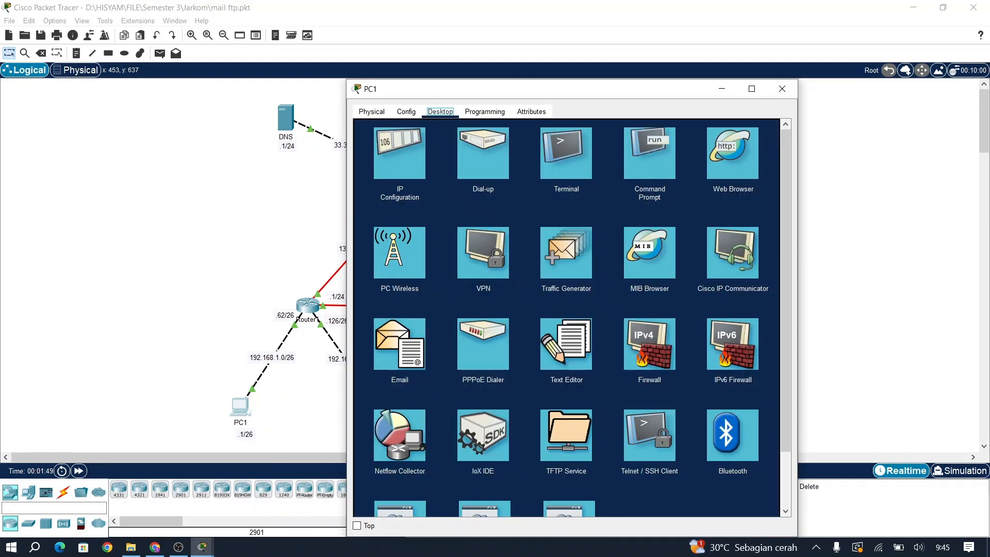
{"action": "left_click", "coordinate": [652, 154]}
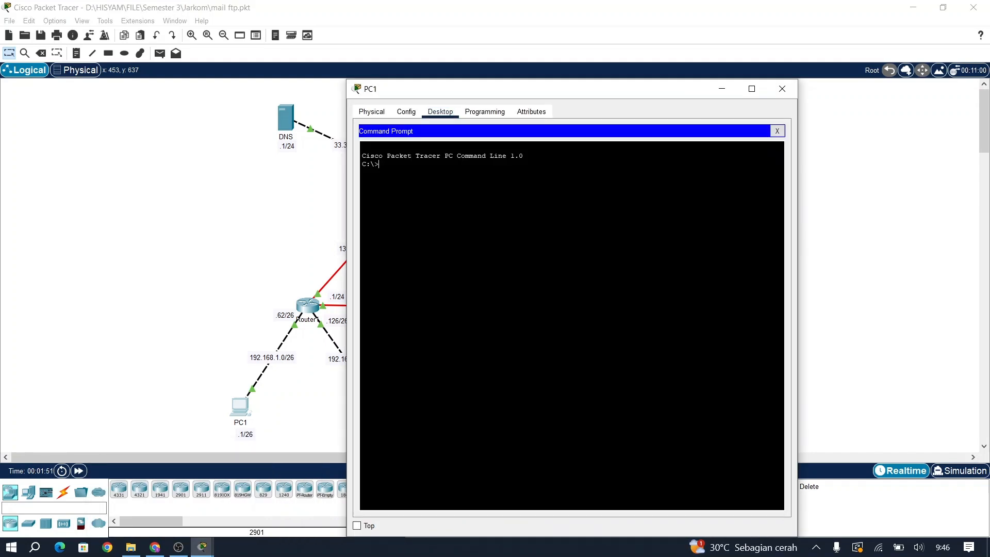
Step: Move PC1's window aside and ping ftp.jarkom.com, which replies from 43.43.43.2
{"action": "left_click_drag", "start_coordinate": [516, 89], "coordinate": [225, 97]}
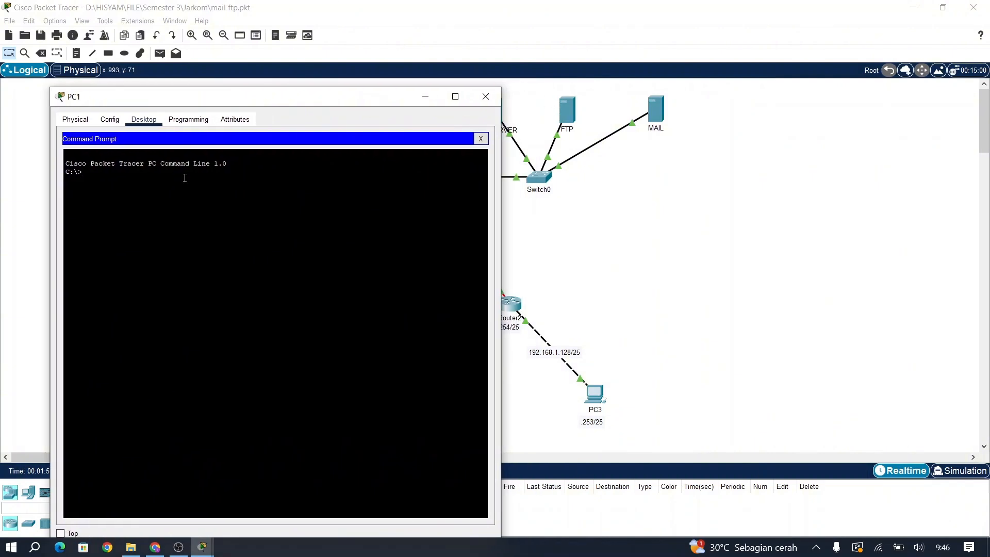
{"action": "type", "text": "ping"}
{"action": "type", "text": "ftp.jarkom.com"}
{"action": "key", "text": "Return"}
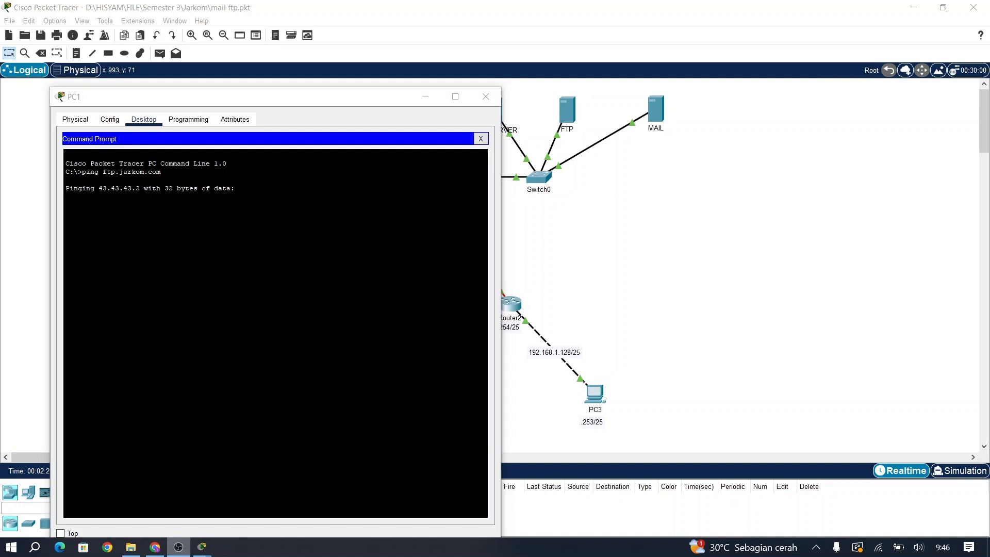
{"action": "mouse_move", "coordinate": [202, 548]}
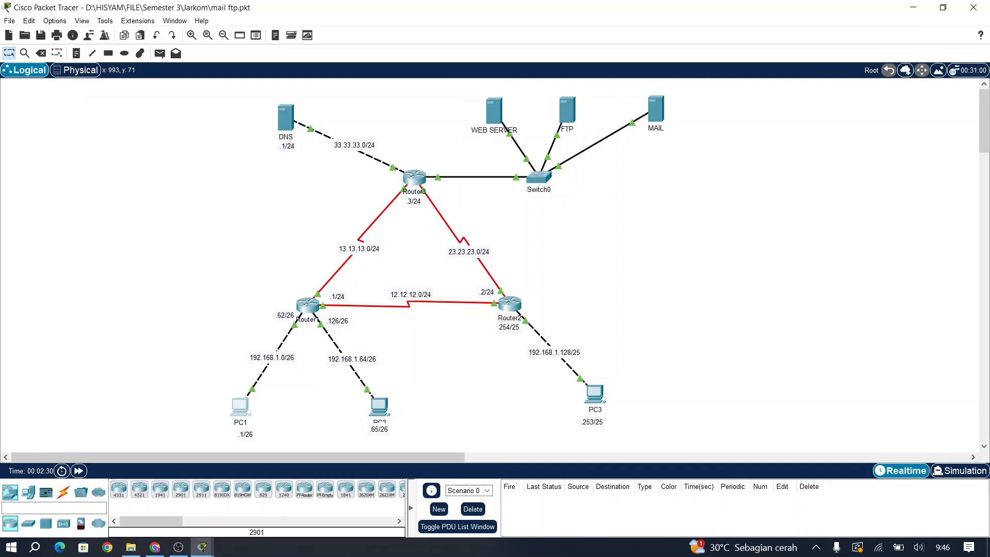
{"action": "left_click", "coordinate": [271, 495]}
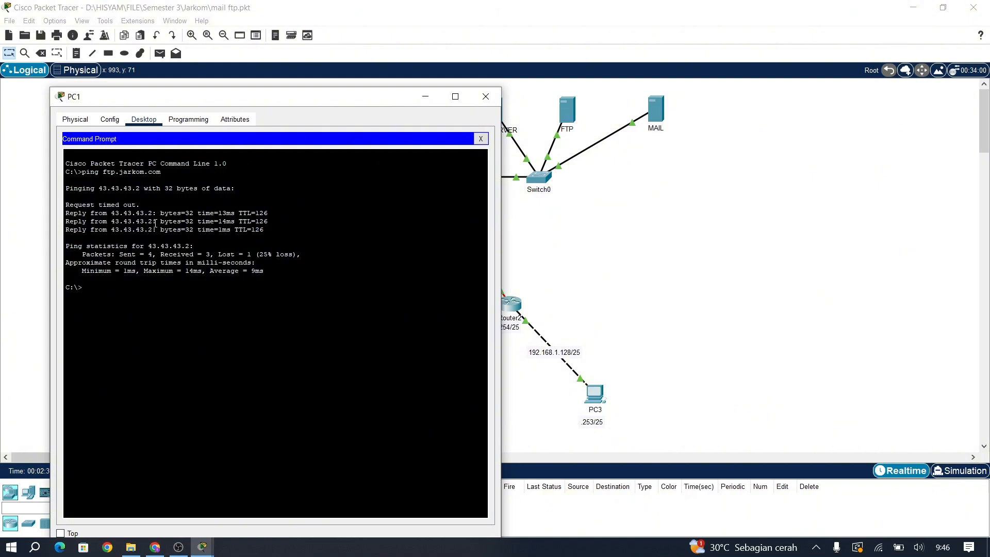
{"action": "left_click_drag", "start_coordinate": [153, 222], "coordinate": [112, 223]}
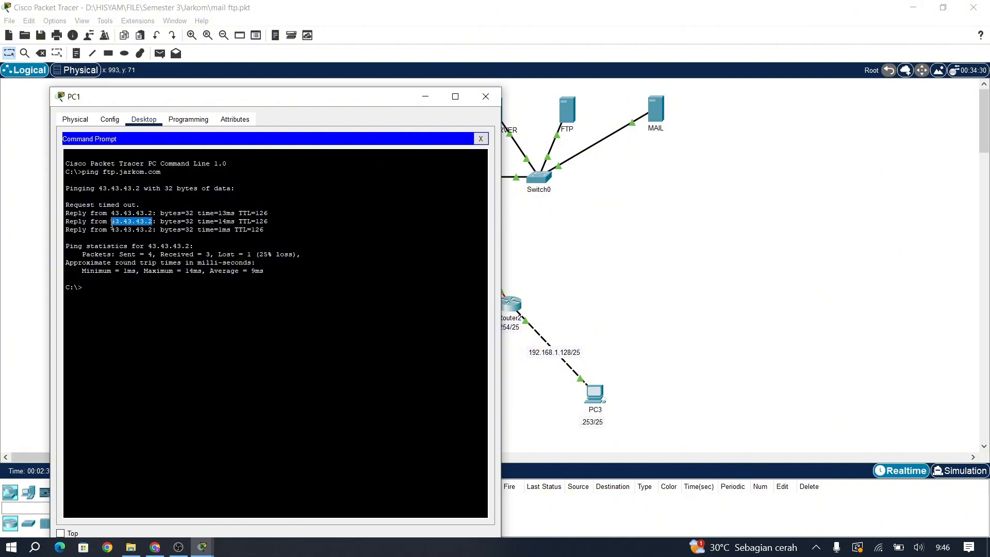
{"action": "left_click", "coordinate": [130, 288]}
Step: Ping ftp.jarkom.com again and list PC1's files, sampleFile.txt and tes.txt, with dir
{"action": "type", "text": "ping ftp.jarkom.com"}
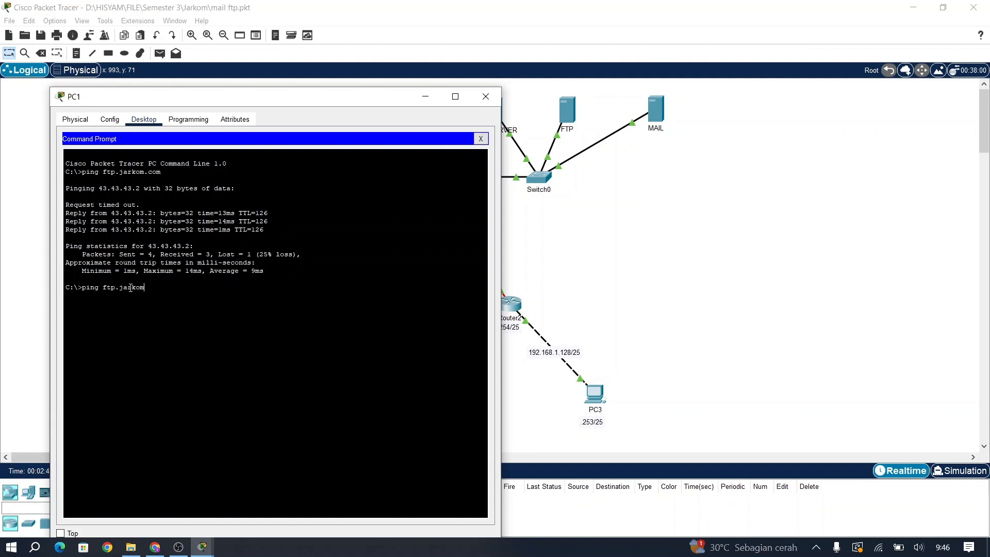
{"action": "key", "text": "Return"}
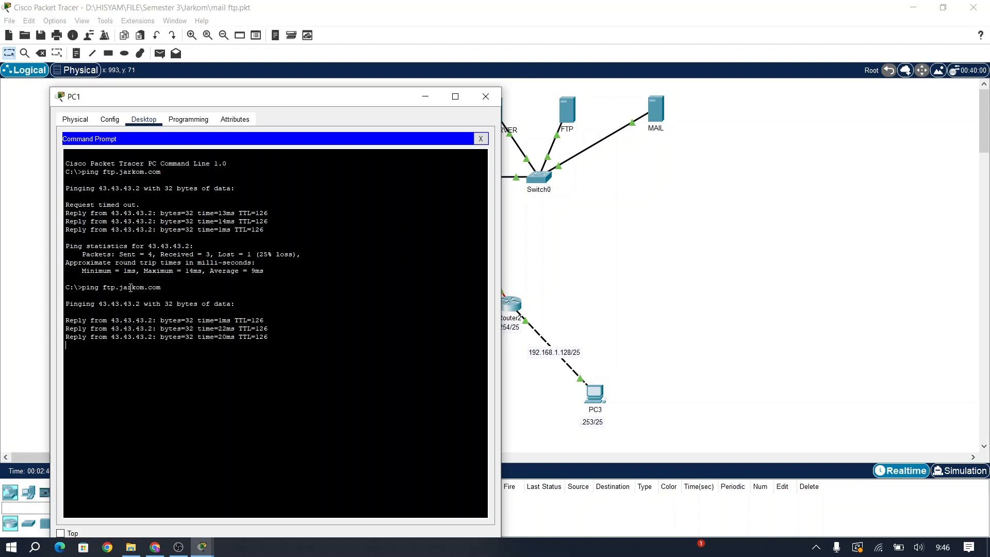
{"action": "type", "text": "dir"}
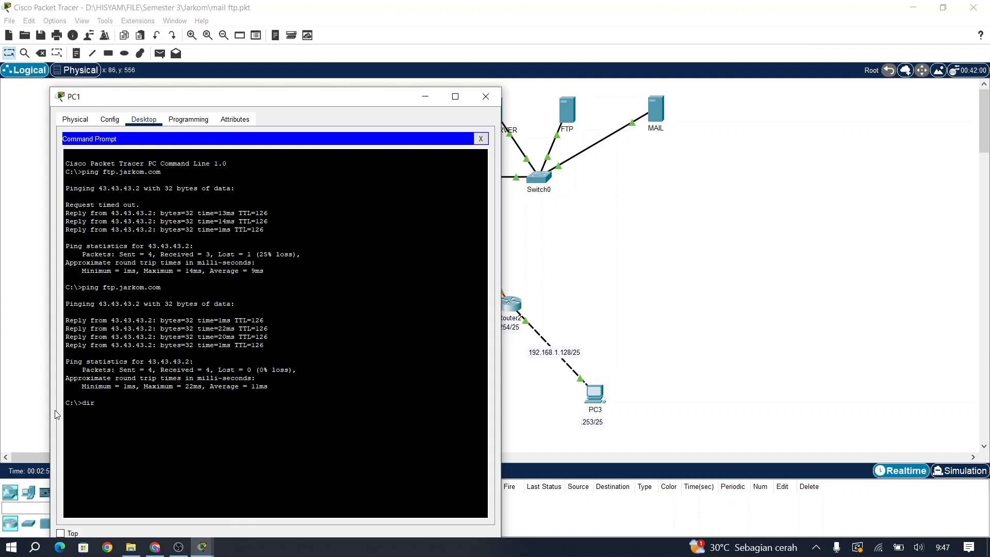
{"action": "left_click_drag", "start_coordinate": [75, 403], "coordinate": [65, 403]}
{"action": "left_click", "coordinate": [108, 404]}
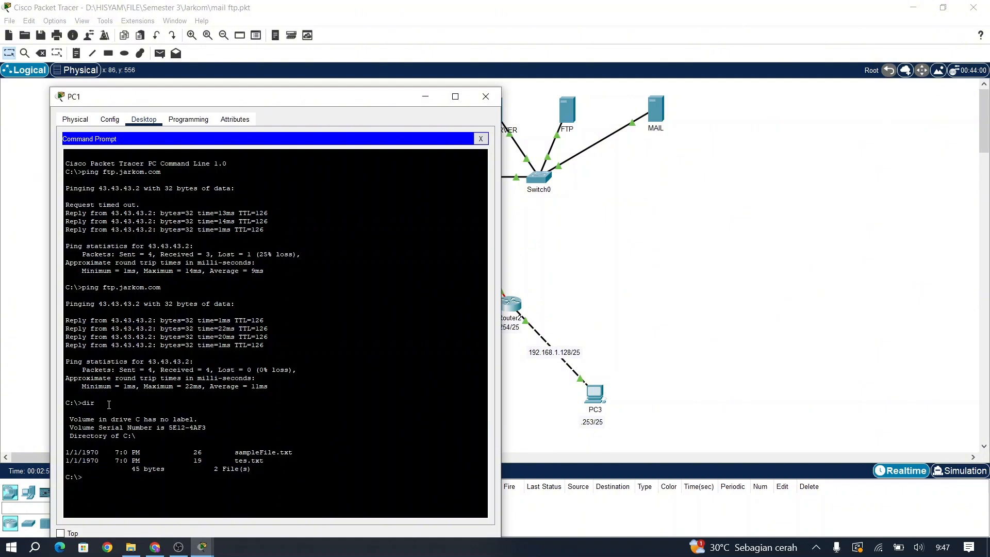
{"action": "left_click_drag", "start_coordinate": [318, 461], "coordinate": [236, 452]}
{"action": "left_click", "coordinate": [271, 474]}
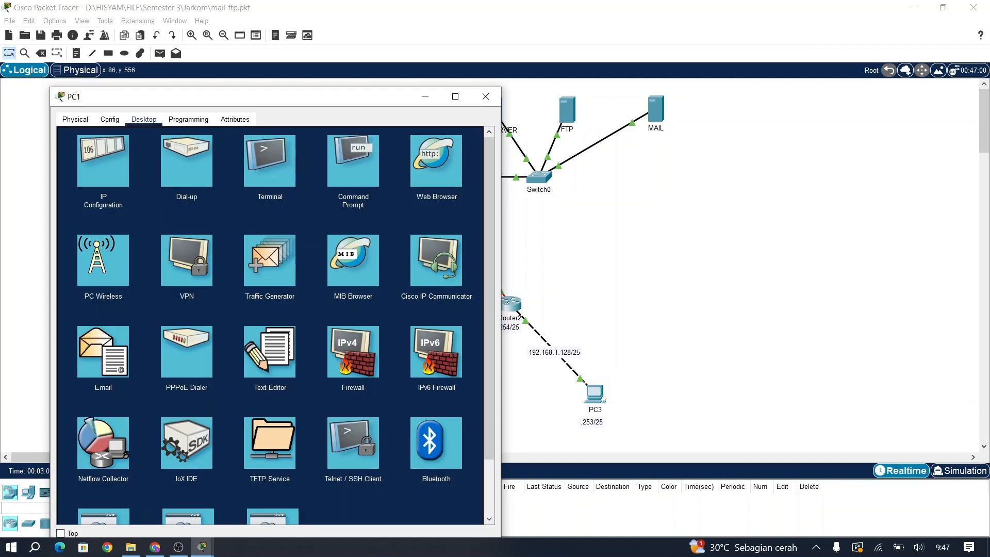
Step: Write 'INI FILE PC 1' in PC1's Text Editor and save it as 'file'
{"action": "left_click", "coordinate": [269, 351]}
{"action": "left_click", "coordinate": [270, 346]}
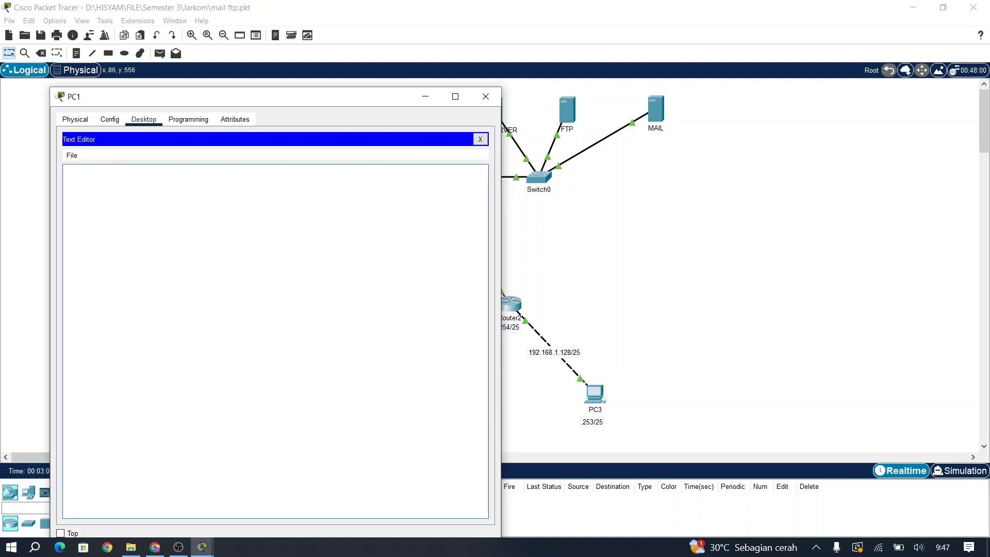
{"action": "type", "text": "IN"}
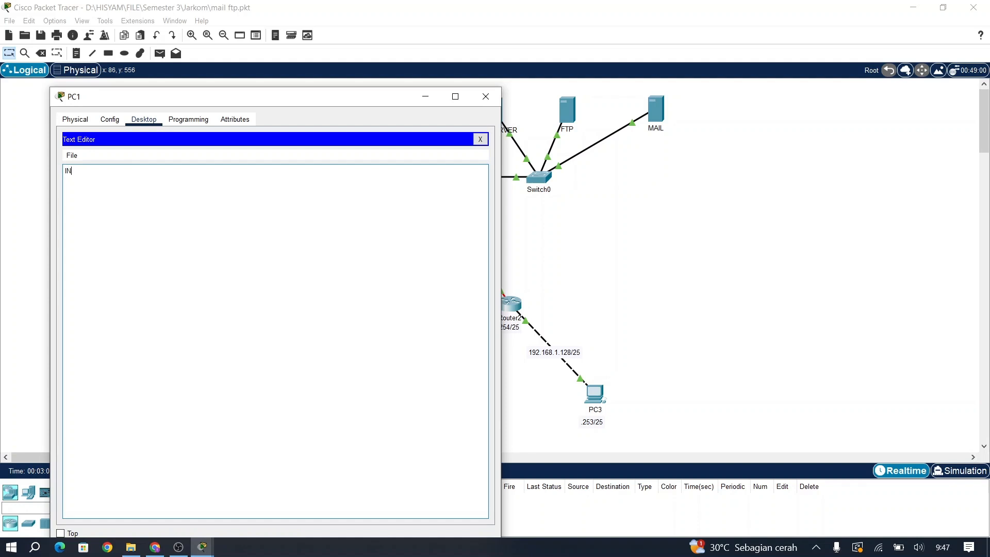
{"action": "type", "text": "I FILE PC 1"}
{"action": "key", "text": "ctrl+s"}
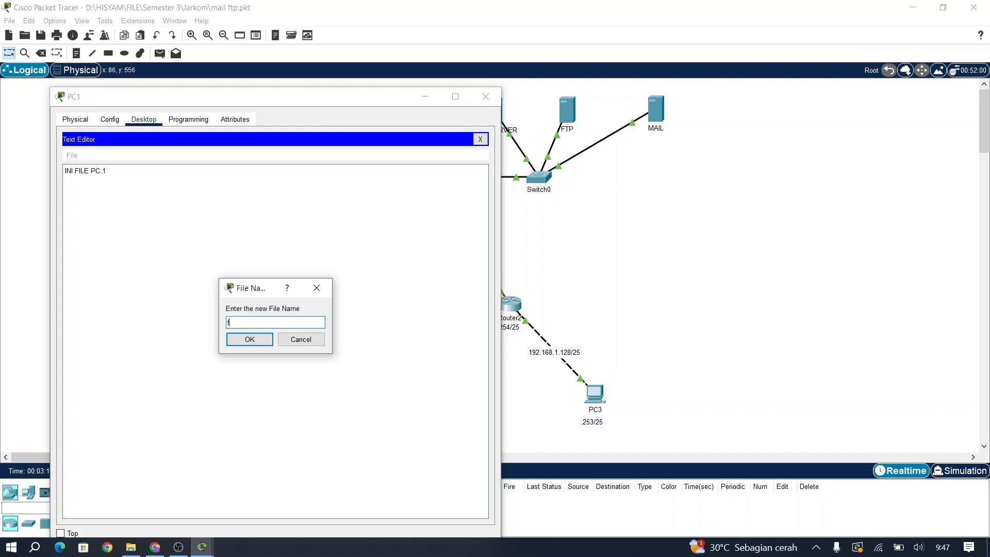
{"action": "type", "text": "file"}
{"action": "key", "text": "Return"}
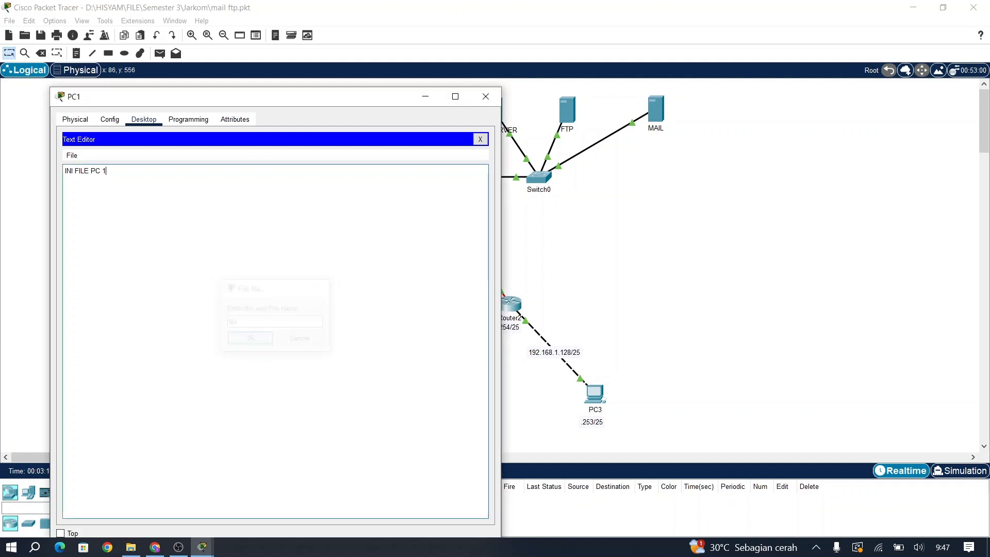
{"action": "left_click", "coordinate": [480, 139]}
Step: List PC1's drive in the Command Prompt to confirm the 13-byte file.txt
{"action": "left_click", "coordinate": [353, 161]}
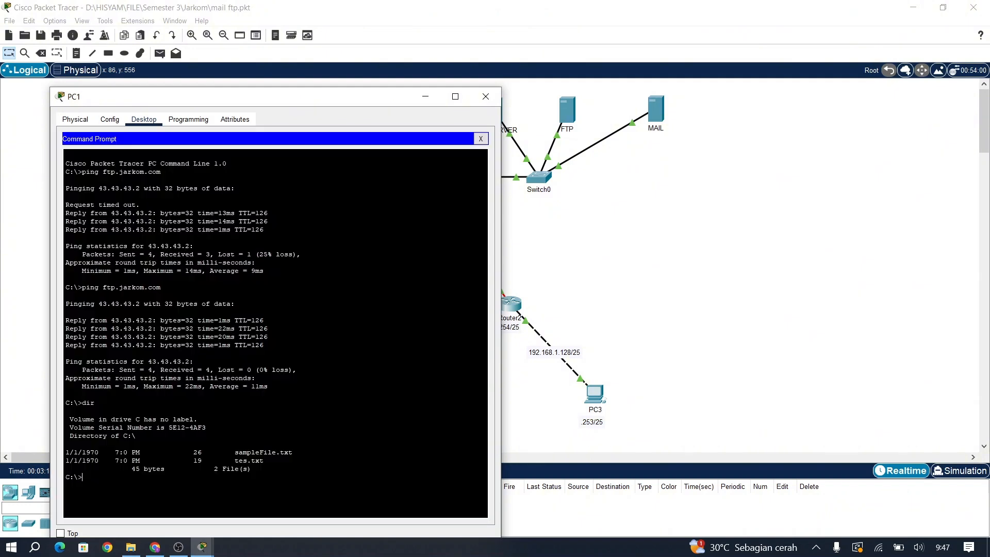
{"action": "type", "text": "dir"}
{"action": "key", "text": "Return"}
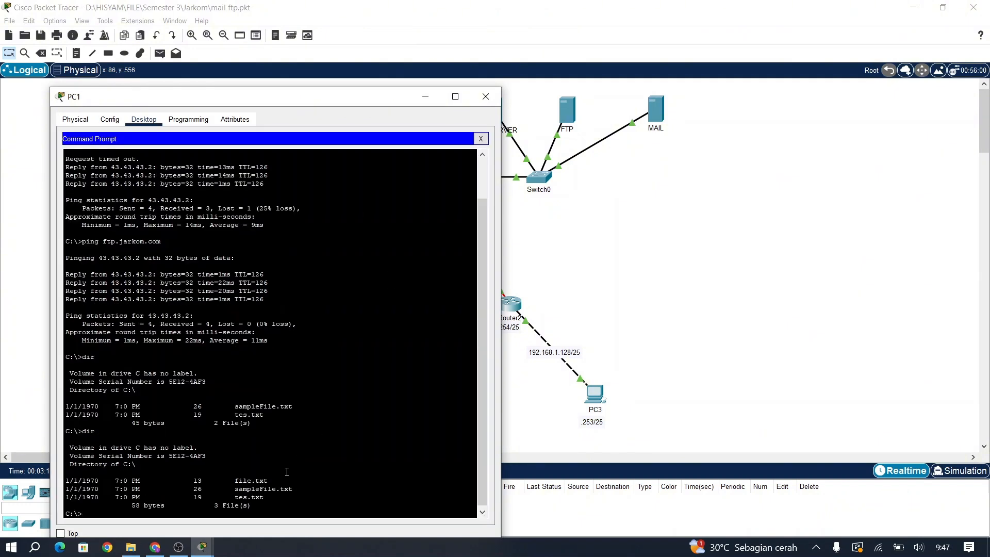
{"action": "left_click_drag", "start_coordinate": [272, 478], "coordinate": [241, 476]}
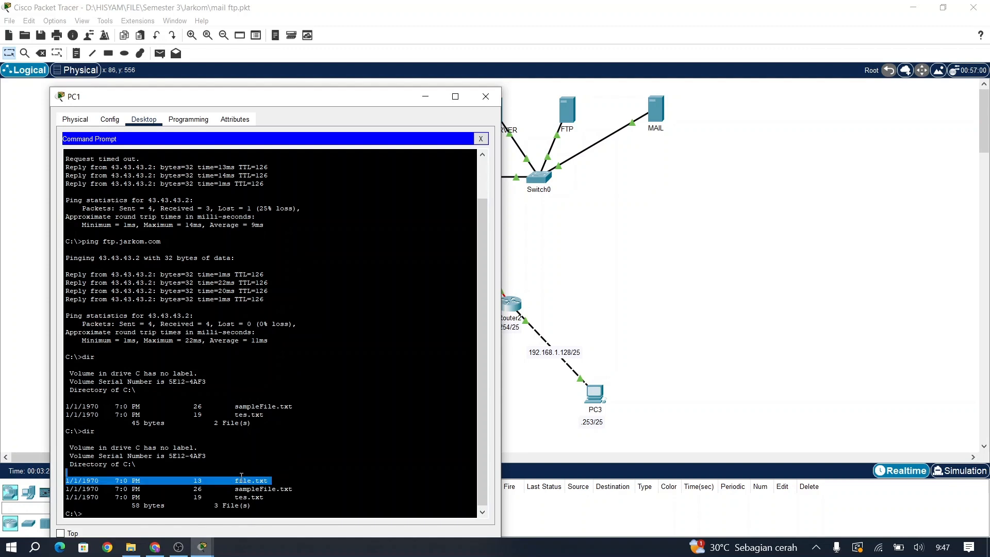
{"action": "left_click", "coordinate": [292, 505]}
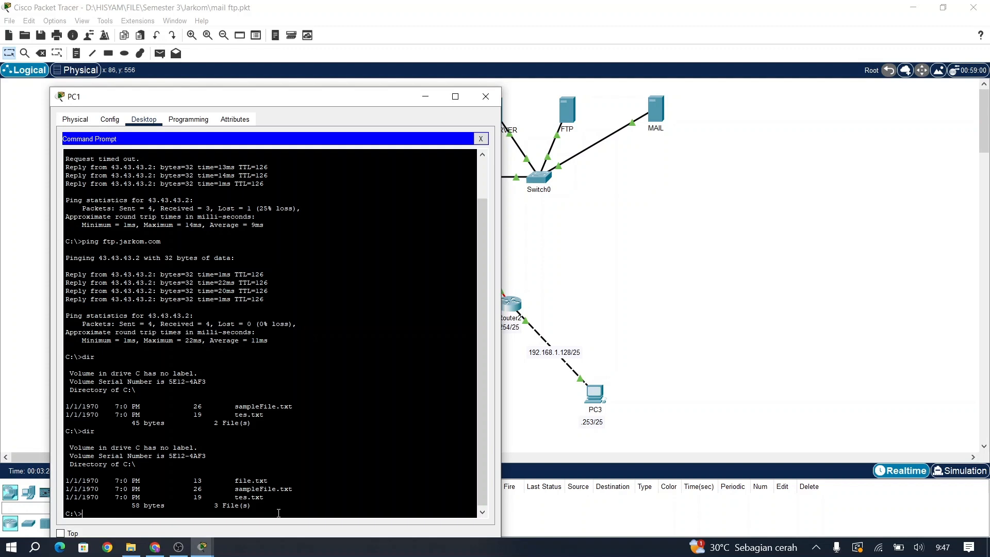
Step: Connect PC1 to ftp.jarkom.com over FTP and log in with the lab account
{"action": "type", "text": "ft"}
{"action": "type", "text": "p "}
{"action": "type", "text": "4"}
{"action": "key", "text": "BackSpace"}
{"action": "key", "text": "BackSpace"}
{"action": "key", "text": "BackSpace"}
{"action": "key", "text": "BackSpace"}
{"action": "type", "text": "ftp.jarkom.com"}
{"action": "key", "text": "Return"}
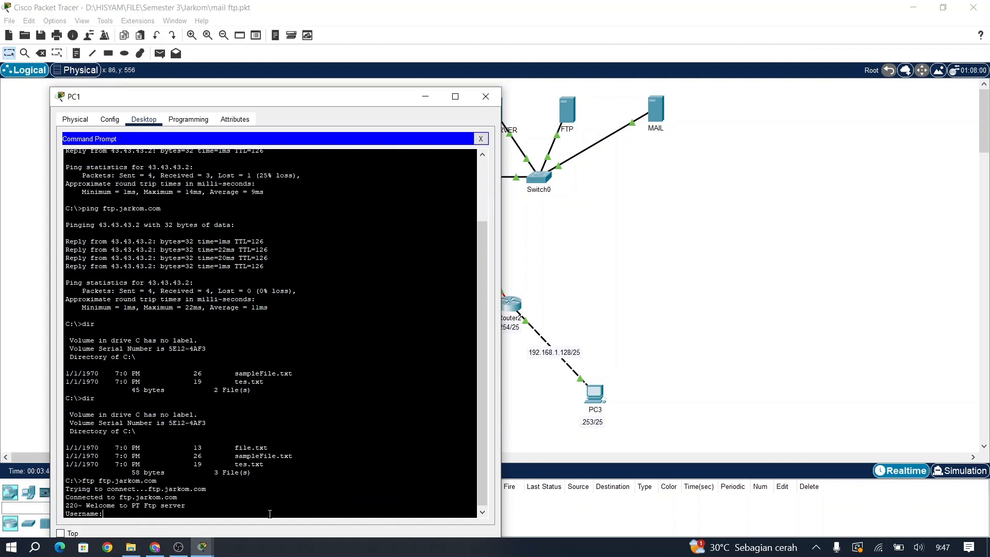
{"action": "type", "text": "1abl"}
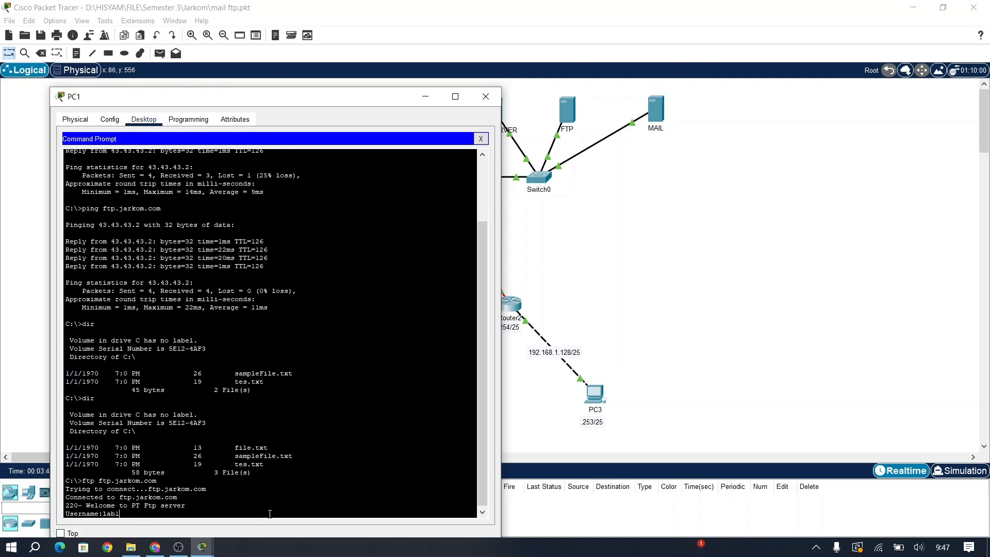
{"action": "key", "text": "Return"}
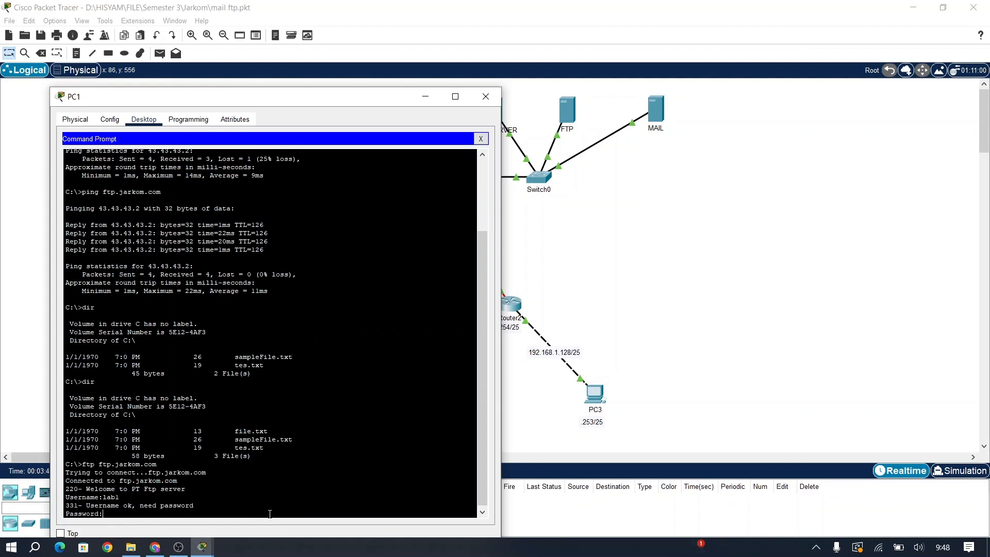
{"action": "key", "text": "Return"}
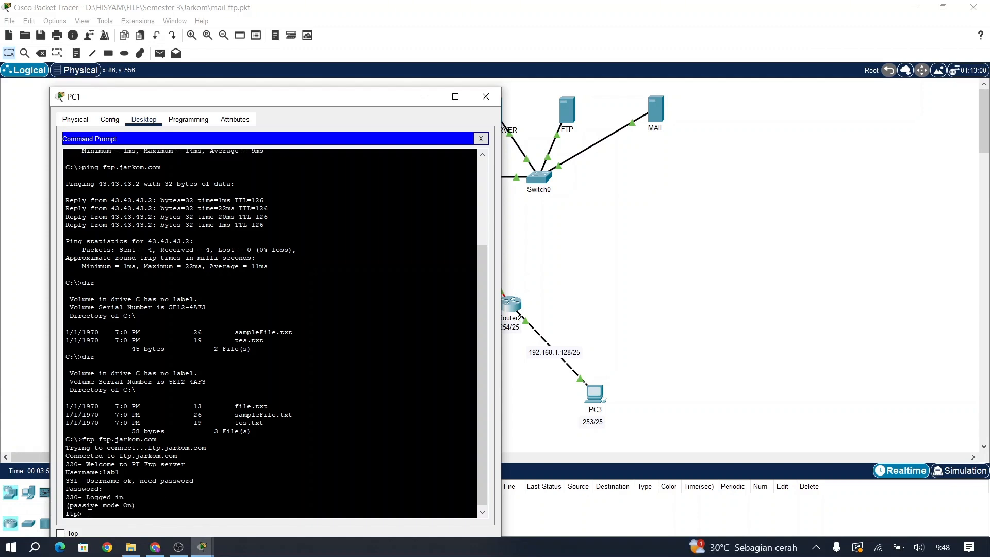
Step: List the files on the FTP server with dir
{"action": "left_click_drag", "start_coordinate": [198, 100], "coordinate": [254, 54]}
{"action": "type", "text": "d"}
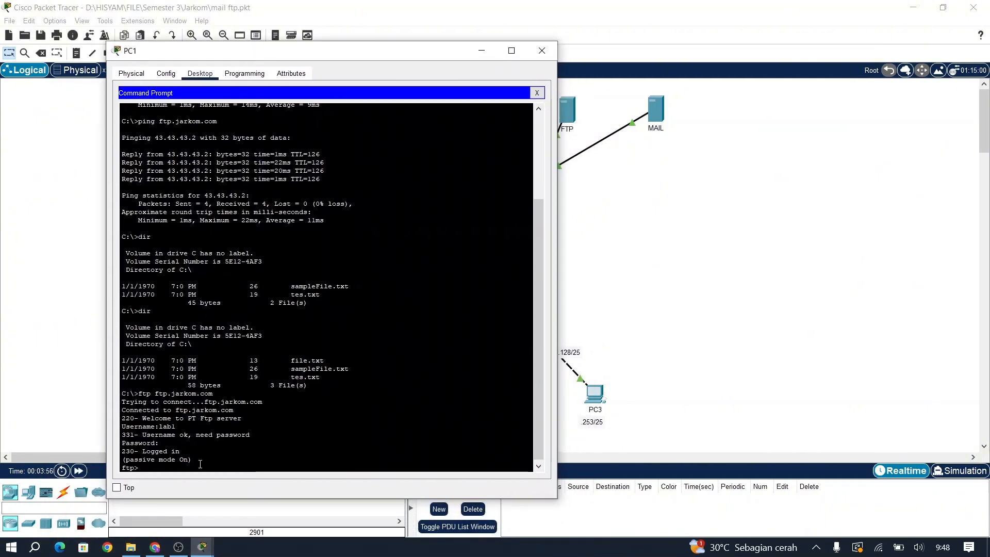
{"action": "type", "text": "ir"}
{"action": "key", "text": "Return"}
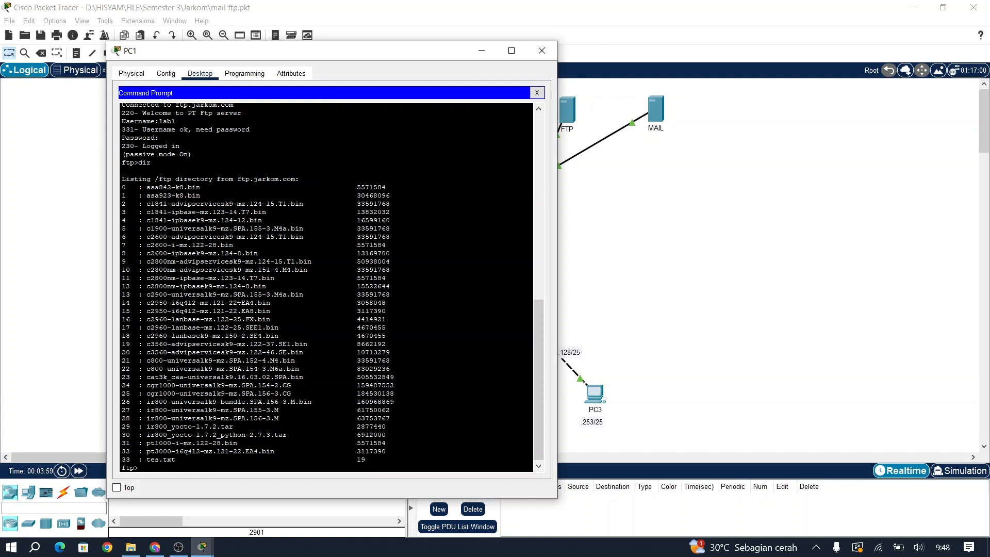
{"action": "scroll", "coordinate": [238, 298], "scroll_direction": "up", "scroll_amount": 5}
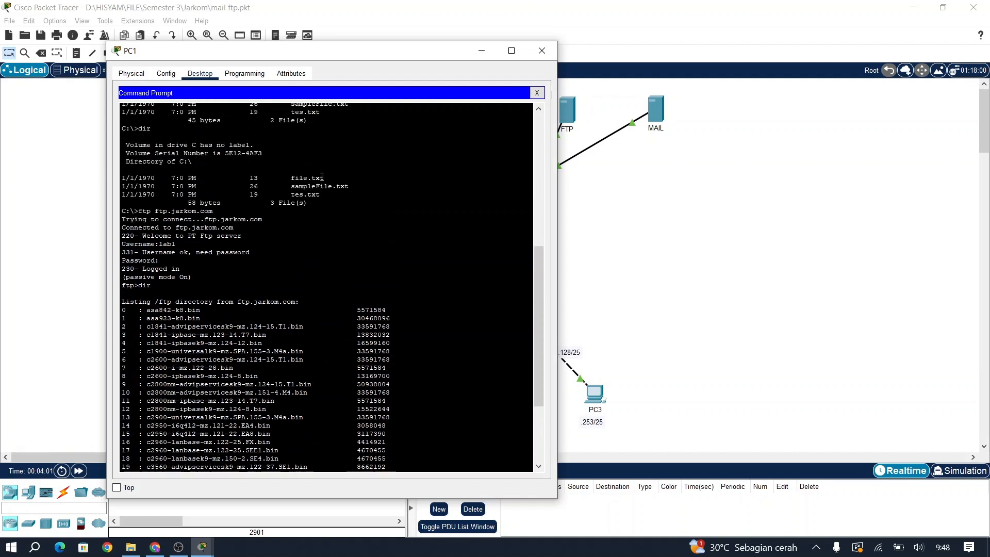
{"action": "left_click_drag", "start_coordinate": [324, 180], "coordinate": [292, 180]}
{"action": "left_click", "coordinate": [335, 247]}
{"action": "scroll", "coordinate": [336, 247], "scroll_direction": "down", "scroll_amount": 5}
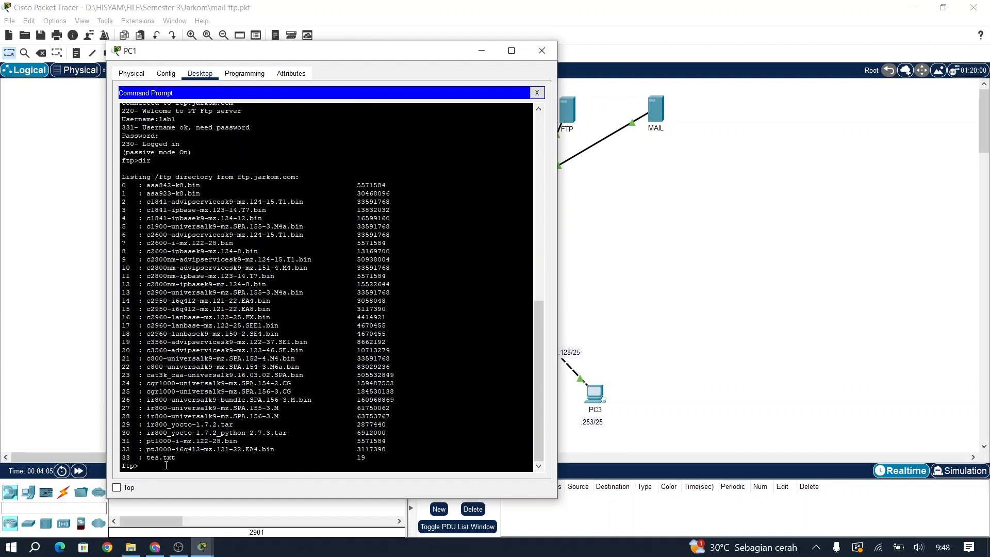
Step: Upload file.txt with put, confirm it in the server listing, and quit the FTP session
{"action": "type", "text": "put file.txt"}
{"action": "scroll", "coordinate": [263, 246], "scroll_direction": "up", "scroll_amount": 5}
{"action": "scroll", "coordinate": [264, 246], "scroll_direction": "down", "scroll_amount": 5}
{"action": "key", "text": "Return"}
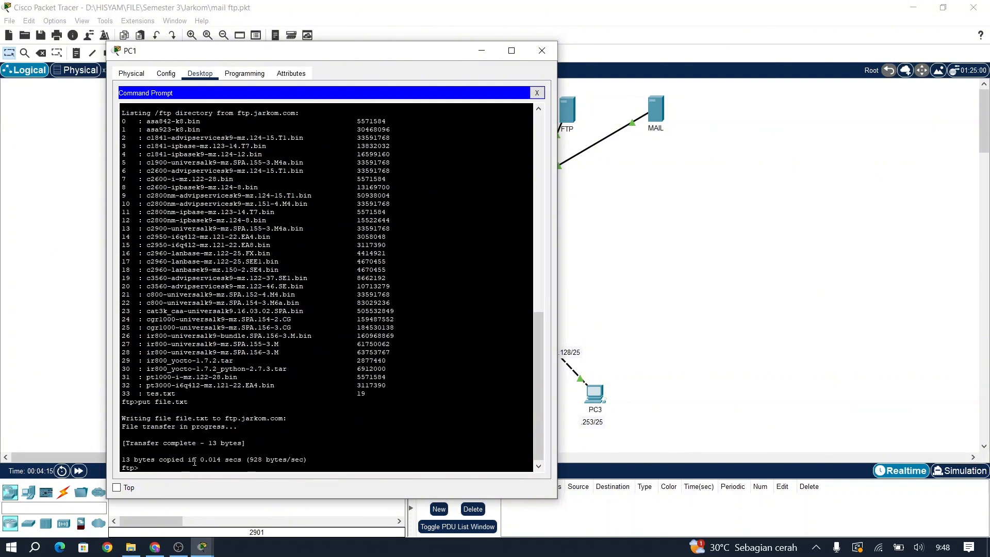
{"action": "type", "text": "dir"}
{"action": "key", "text": "Return"}
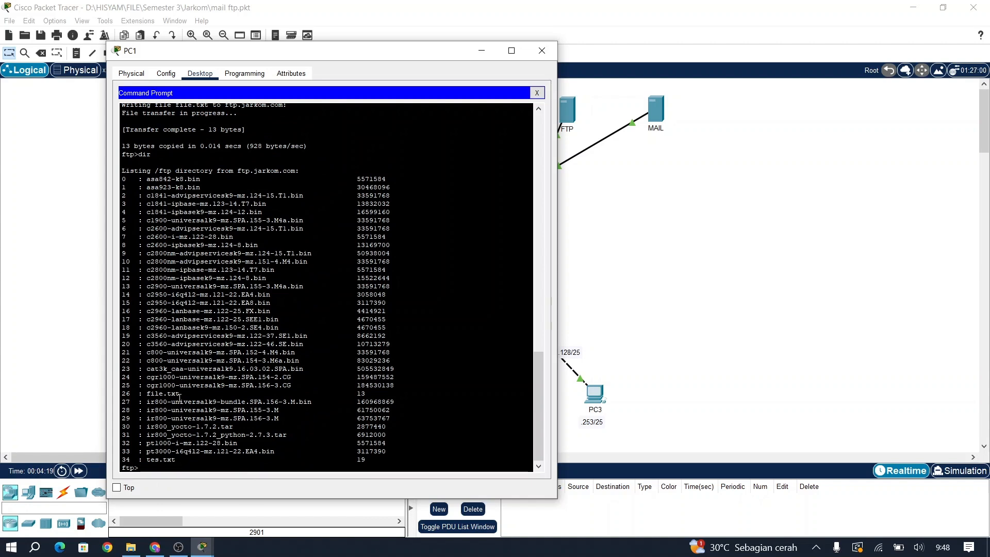
{"action": "left_click_drag", "start_coordinate": [180, 393], "coordinate": [153, 395]}
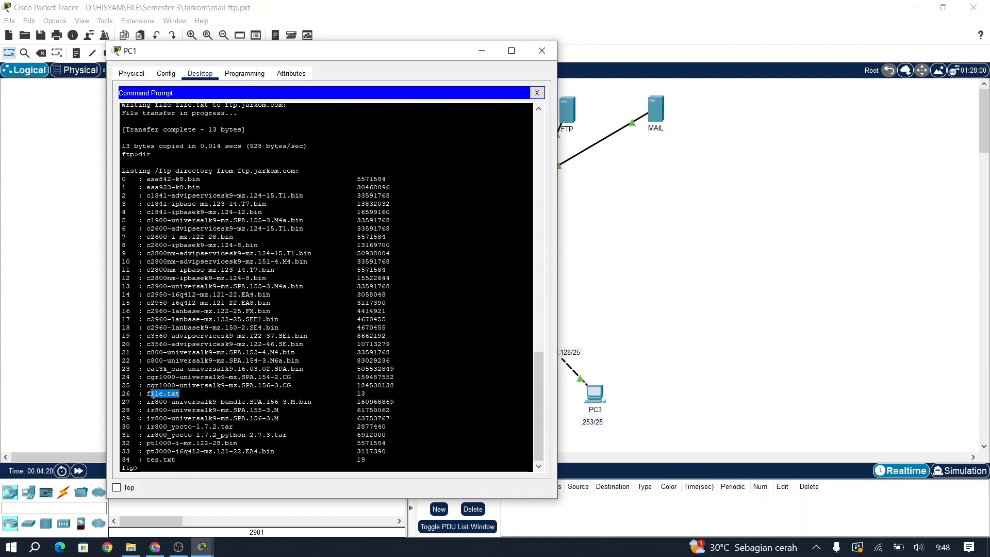
{"action": "left_click", "coordinate": [152, 468]}
{"action": "type", "text": "quit"}
{"action": "key", "text": "Return"}
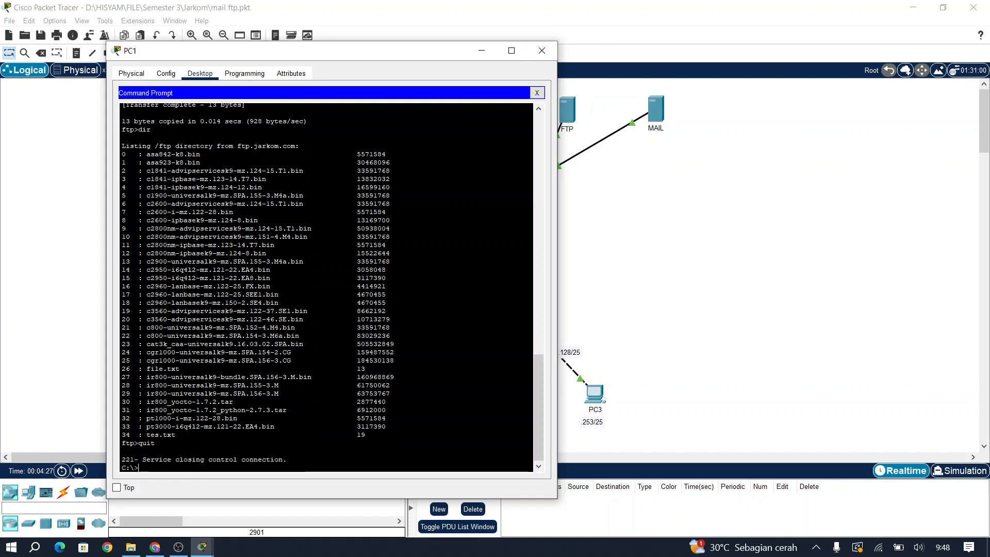
Step: Close PC1's window and ping ftp.jarkom.com from PC3's Command Prompt with 0% loss
{"action": "left_click", "coordinate": [542, 50]}
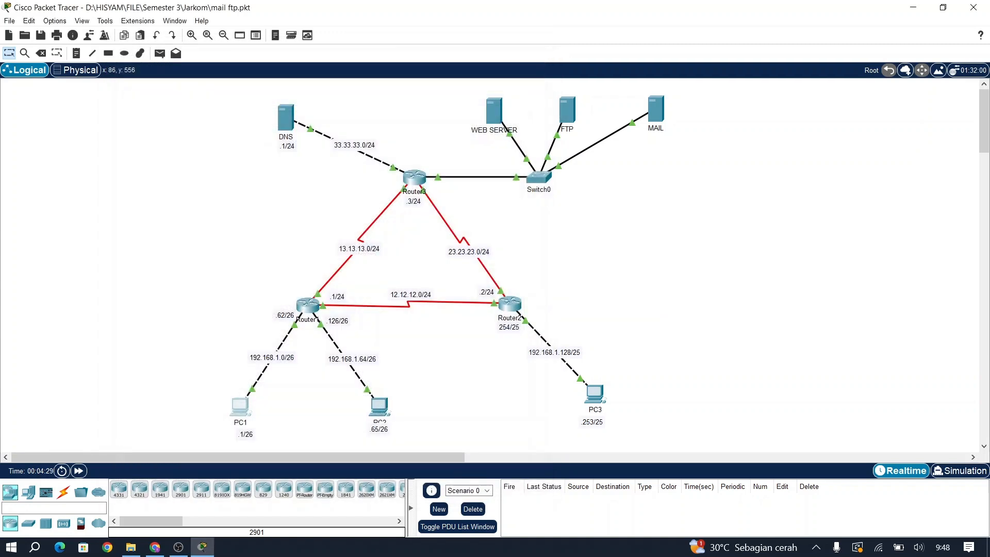
{"action": "left_click", "coordinate": [595, 393]}
{"action": "left_click", "coordinate": [440, 112]}
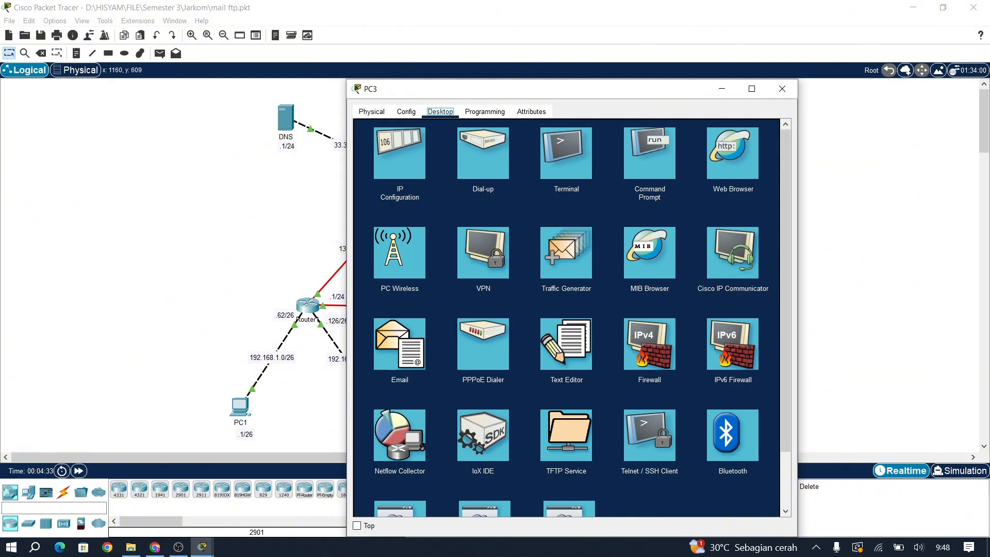
{"action": "left_click", "coordinate": [650, 154]}
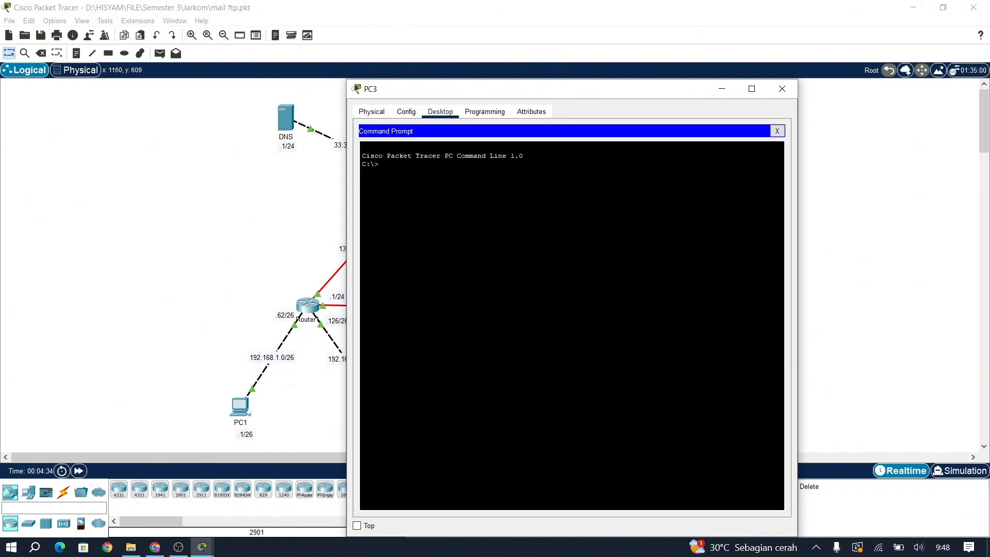
{"action": "type", "text": "ping ftp.jarkom."}
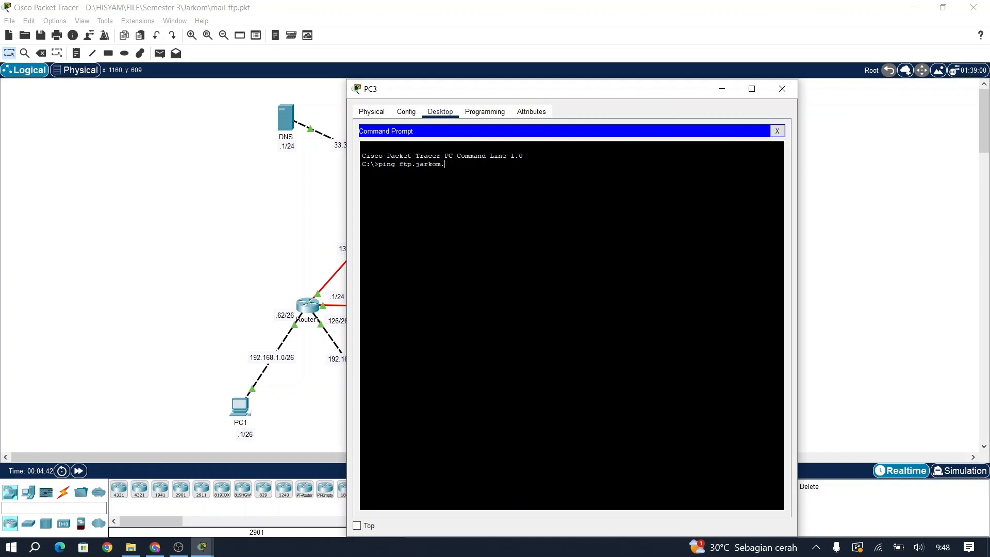
{"action": "type", "text": "com"}
{"action": "key", "text": "Return"}
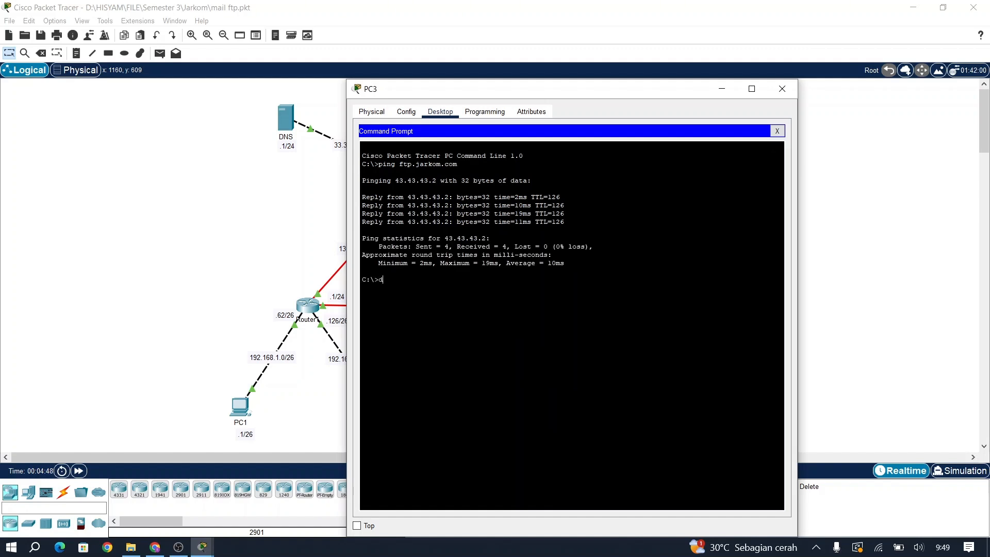
Step: List PC3's two local files with dir and begin the ftp ftp.jarkom.com command
{"action": "type", "text": "ir"}
{"action": "key", "text": "Return"}
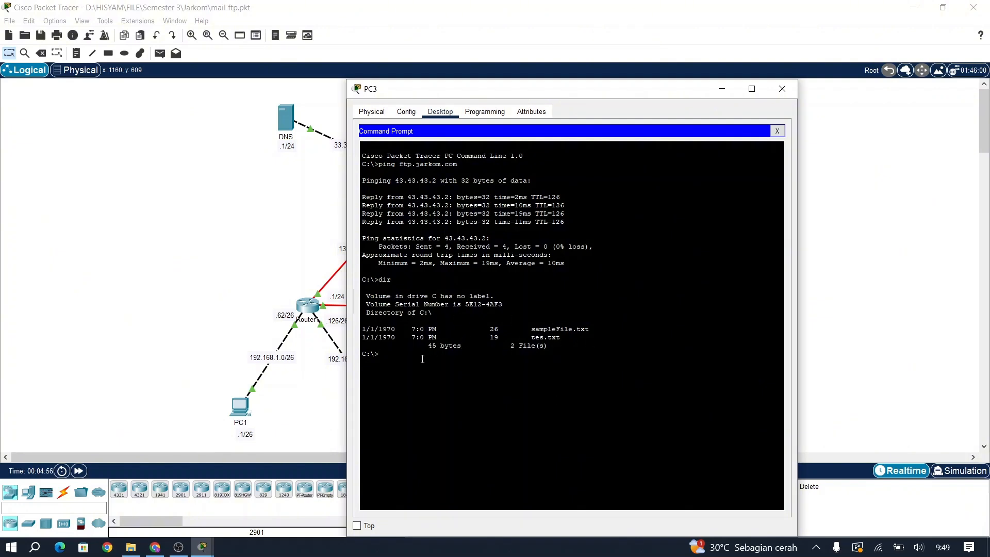
{"action": "type", "text": "ftp ftp.jark"}
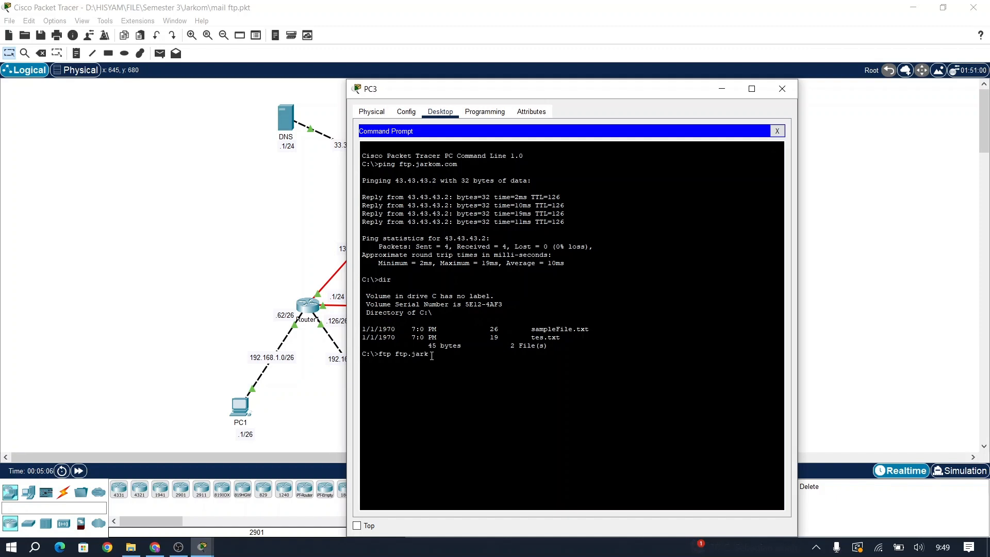
{"action": "type", "text": "om.com"}
Step: Log PC3 in to ftp.jarkom.com and list the server files, including file.txt
{"action": "key", "text": "Return"}
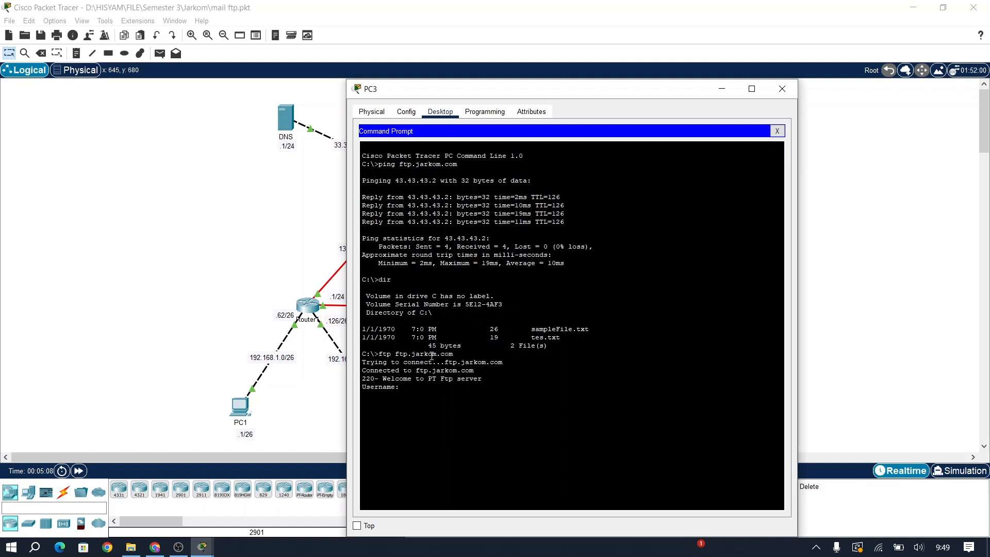
{"action": "type", "text": "lab3"}
{"action": "key", "text": "Return"}
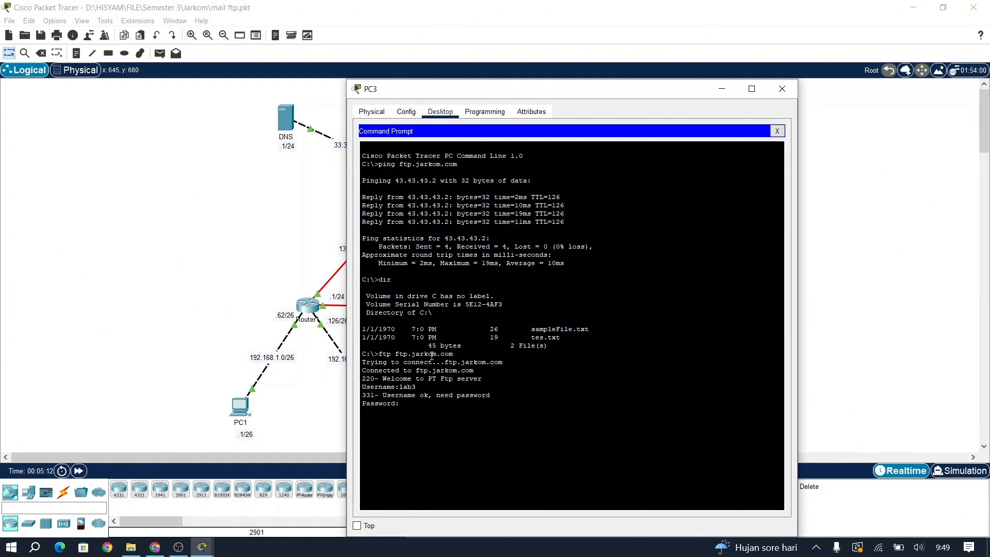
{"action": "key", "text": "Return"}
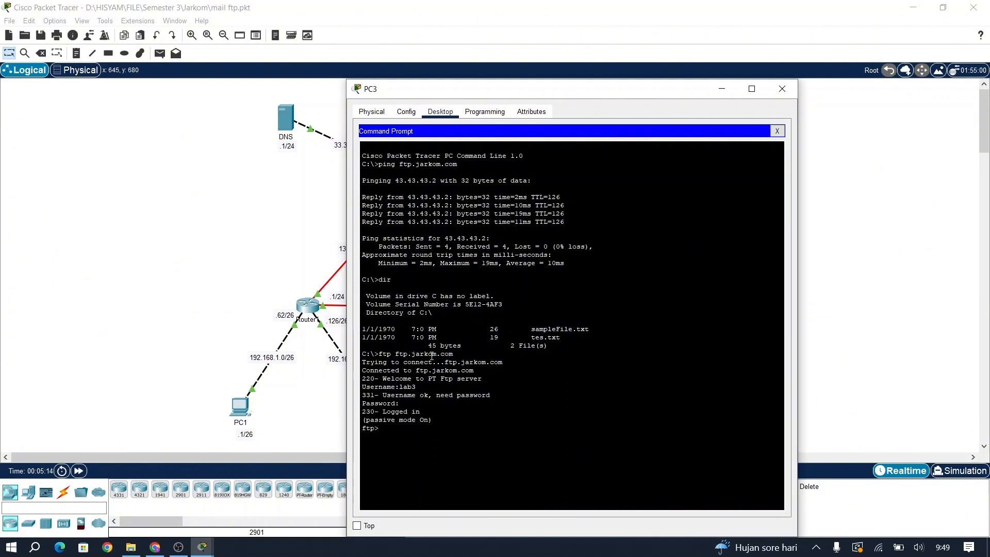
{"action": "type", "text": "dir"}
{"action": "key", "text": "Return"}
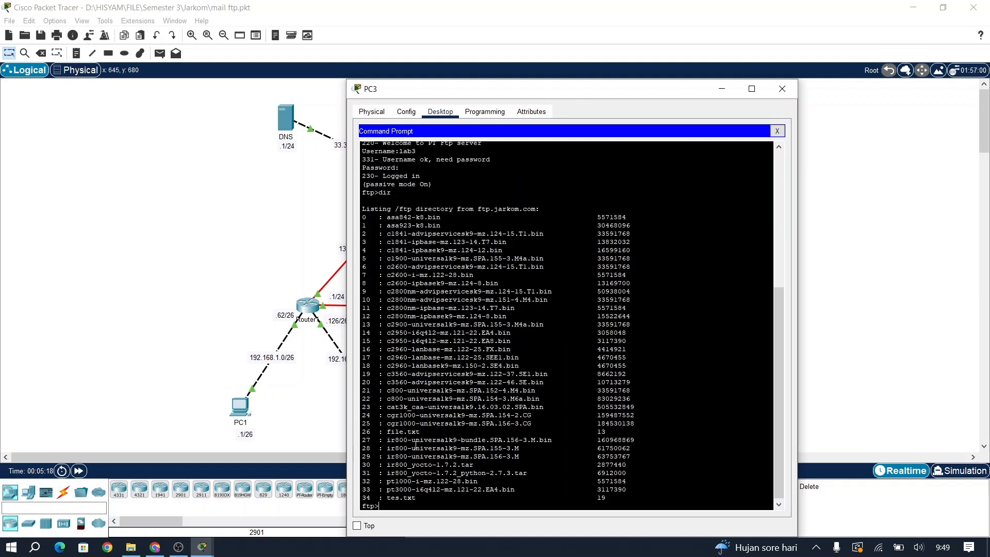
{"action": "left_click_drag", "start_coordinate": [424, 431], "coordinate": [388, 433]}
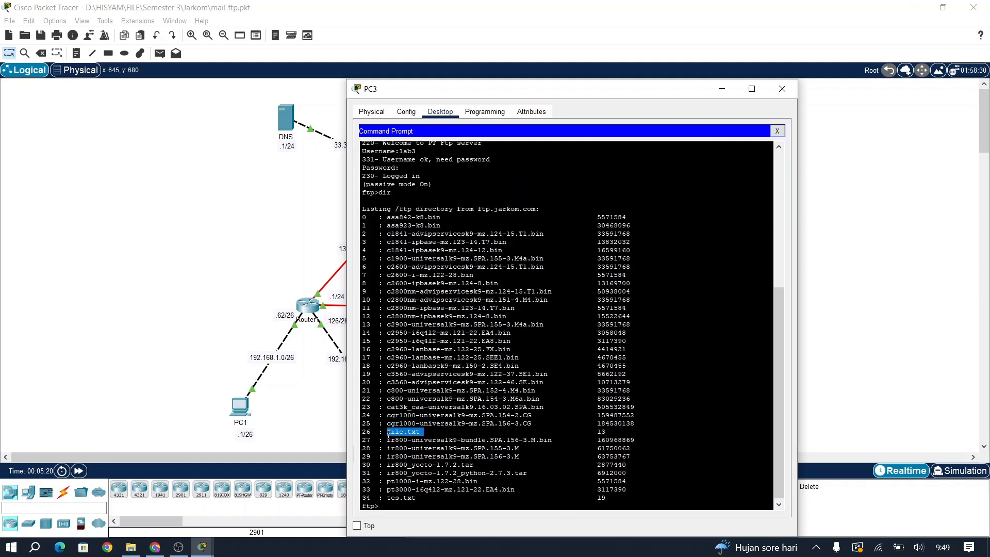
{"action": "left_click", "coordinate": [427, 506]}
Step: Download file.txt with get, quit FTP, and confirm the 13-byte file in PC3's listing
{"action": "type", "text": "get file.txt"}
{"action": "key", "text": "Return"}
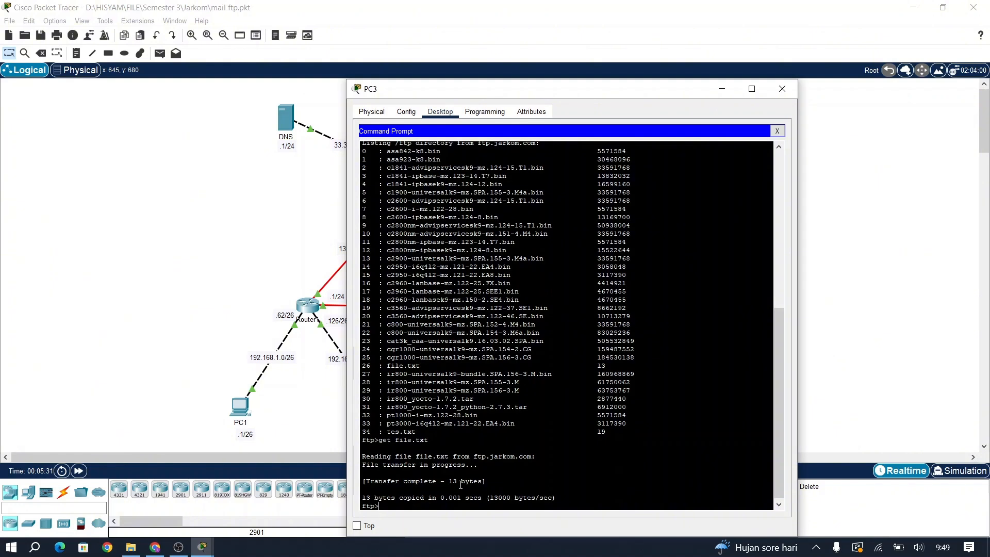
{"action": "type", "text": "quit"}
{"action": "key", "text": "Return"}
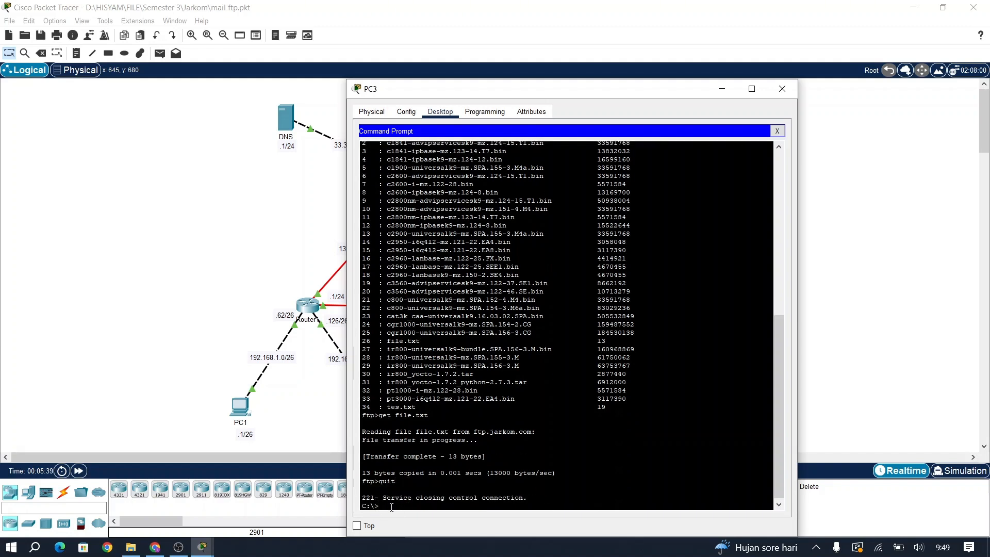
{"action": "type", "text": "dir"}
{"action": "key", "text": "Return"}
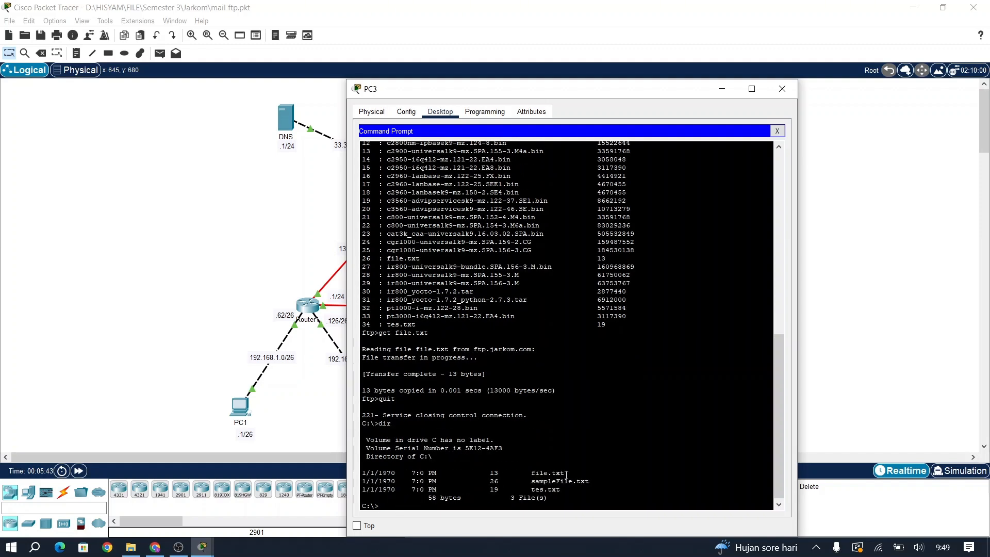
{"action": "left_click_drag", "start_coordinate": [566, 475], "coordinate": [531, 475]}
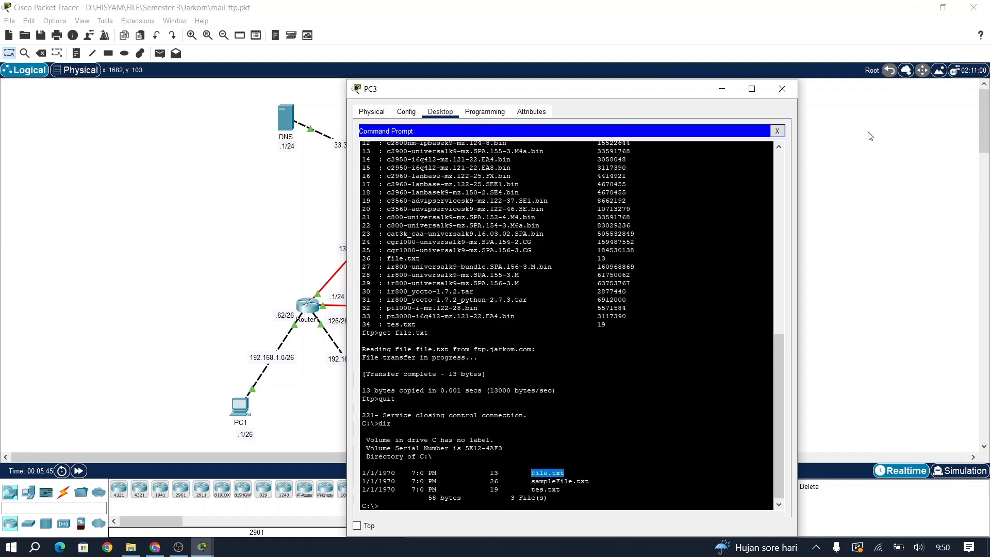
Step: Open file.txt in PC3's Text Editor to view 'INI FILE PC 1', then close PC3's window
{"action": "left_click", "coordinate": [781, 132]}
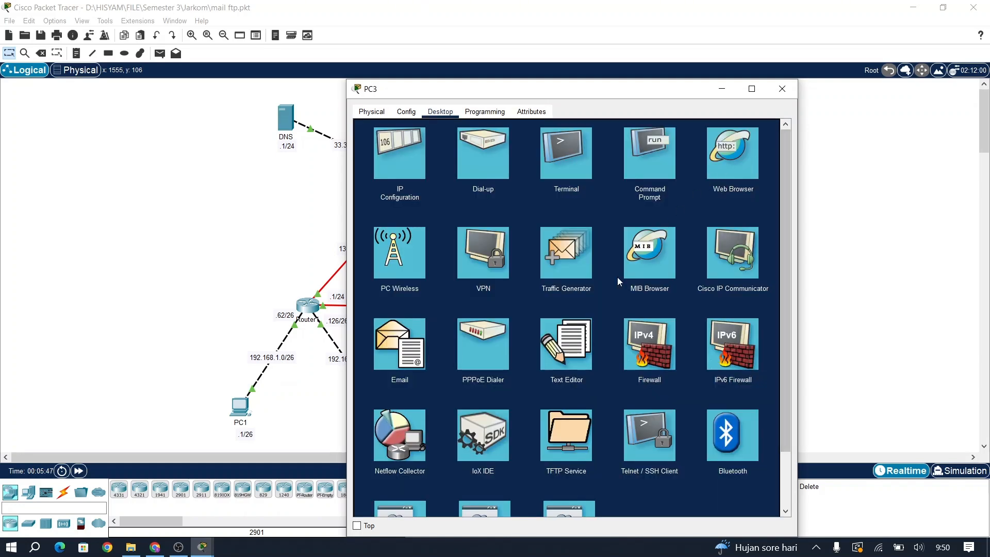
{"action": "left_click", "coordinate": [575, 333]}
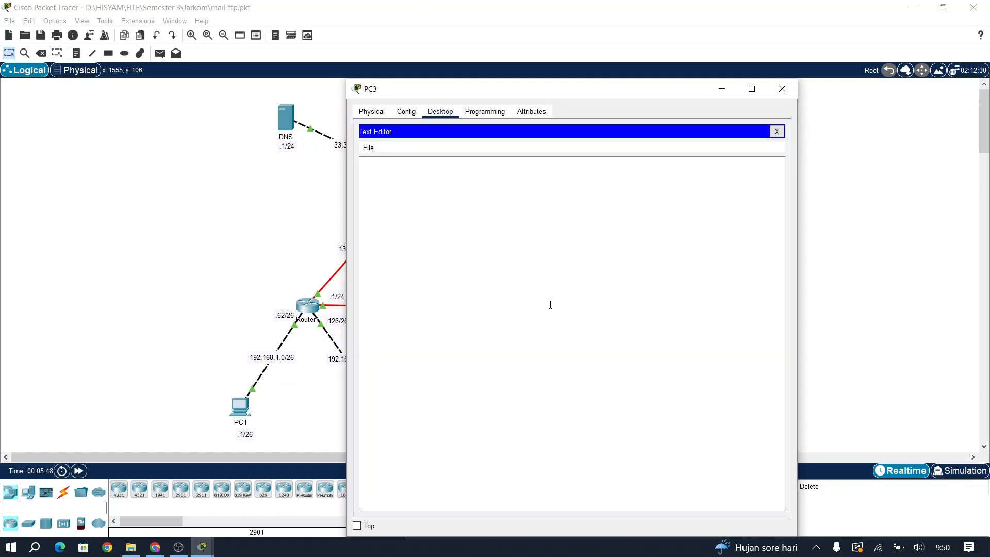
{"action": "left_click", "coordinate": [368, 148]}
{"action": "left_click", "coordinate": [390, 170]}
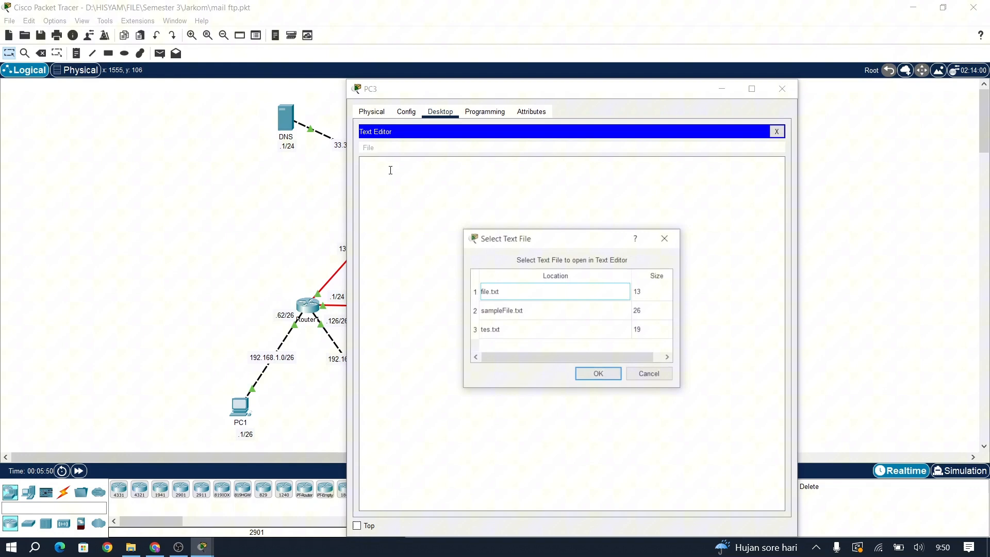
{"action": "left_click", "coordinate": [492, 293]}
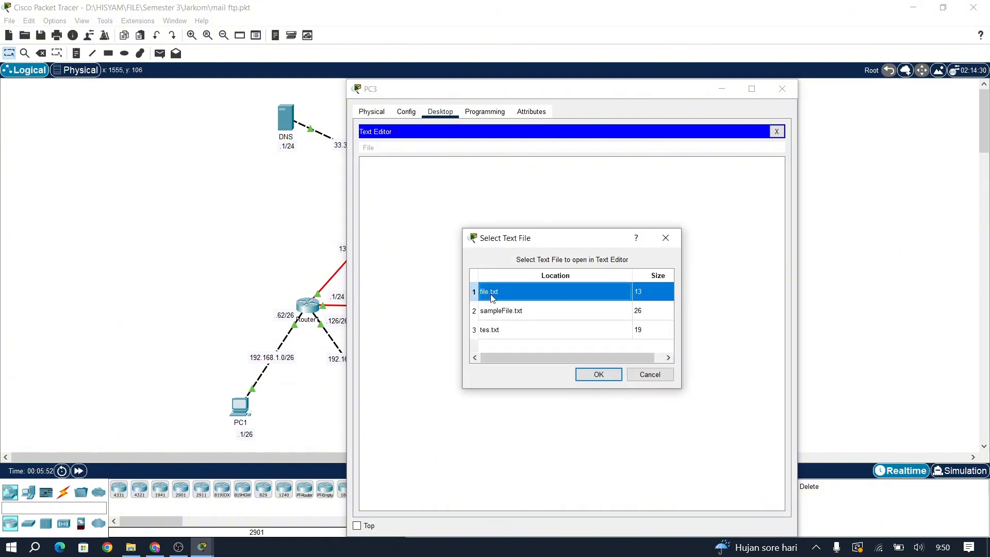
{"action": "left_click", "coordinate": [609, 376]}
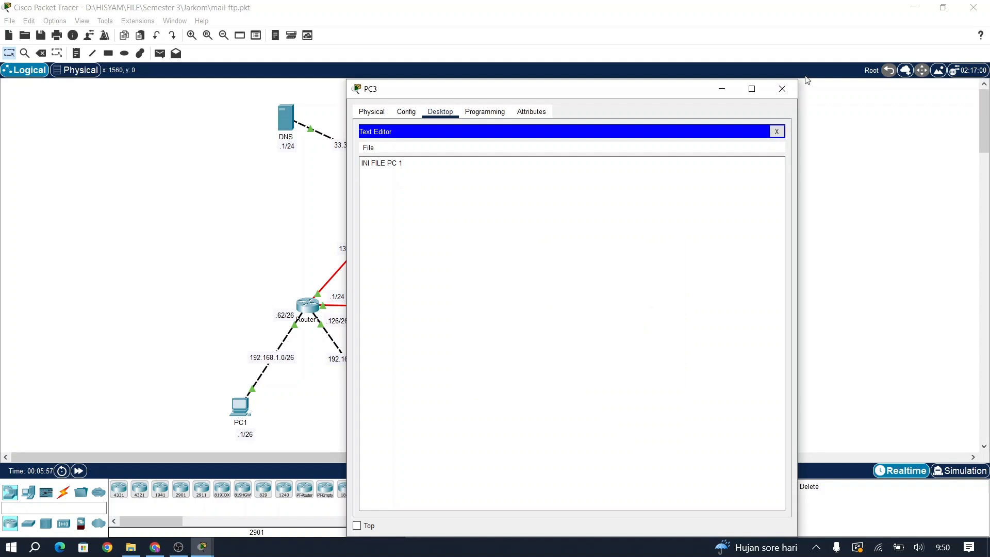
{"action": "left_click", "coordinate": [782, 89]}
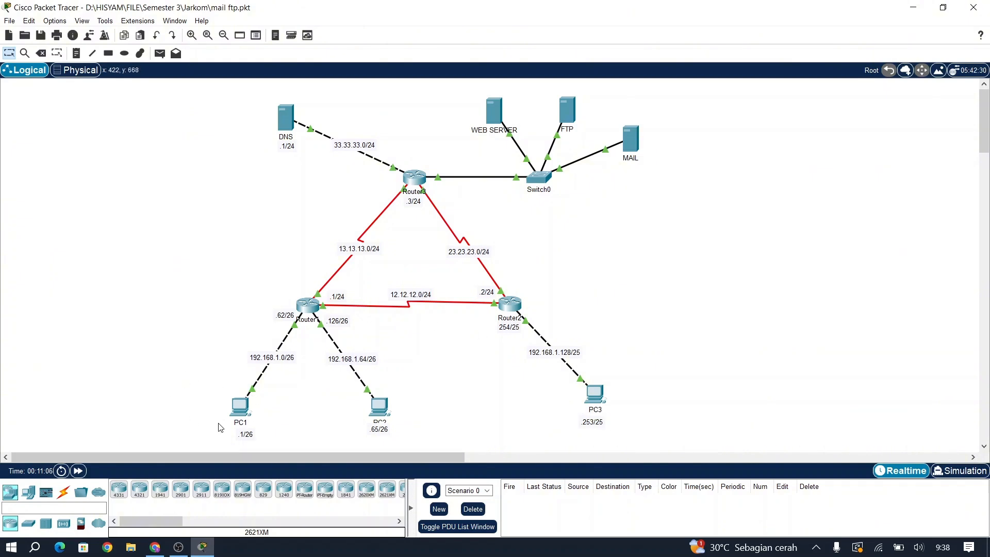
Step: Inspect PC1's Configure Mail fields for mail.jarkom.com, then open the MAIL server's device window
{"action": "left_click", "coordinate": [240, 417]}
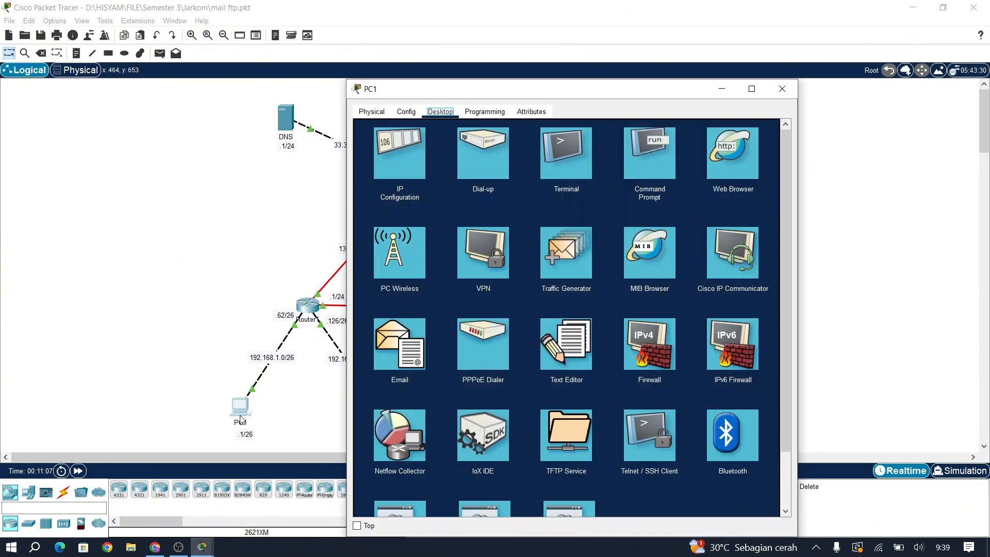
{"action": "left_click", "coordinate": [398, 354]}
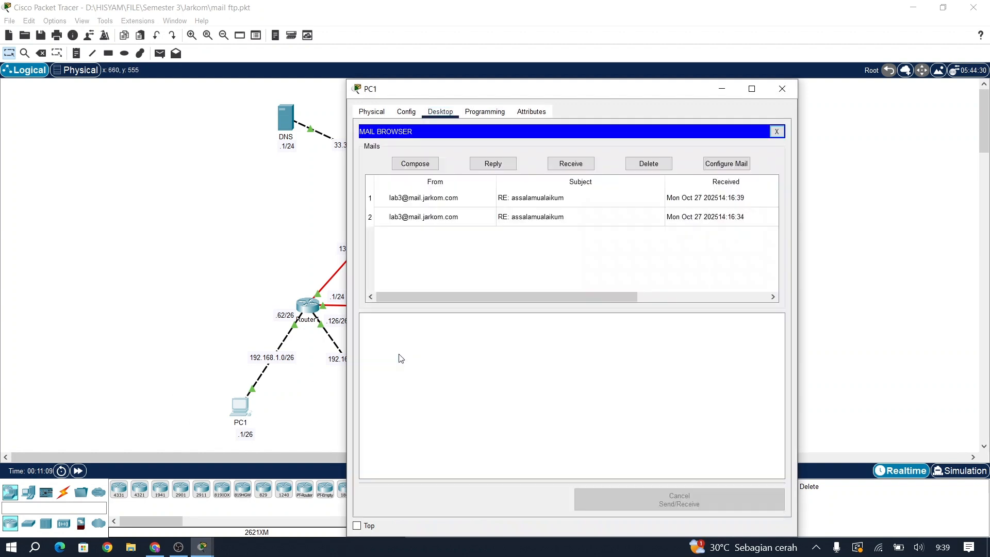
{"action": "left_click", "coordinate": [729, 165]}
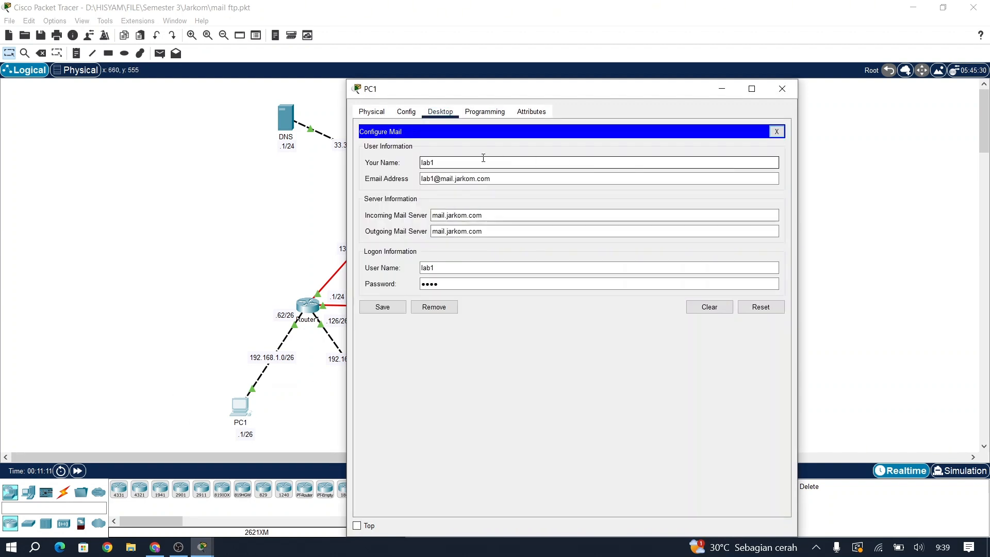
{"action": "left_click", "coordinate": [429, 165]}
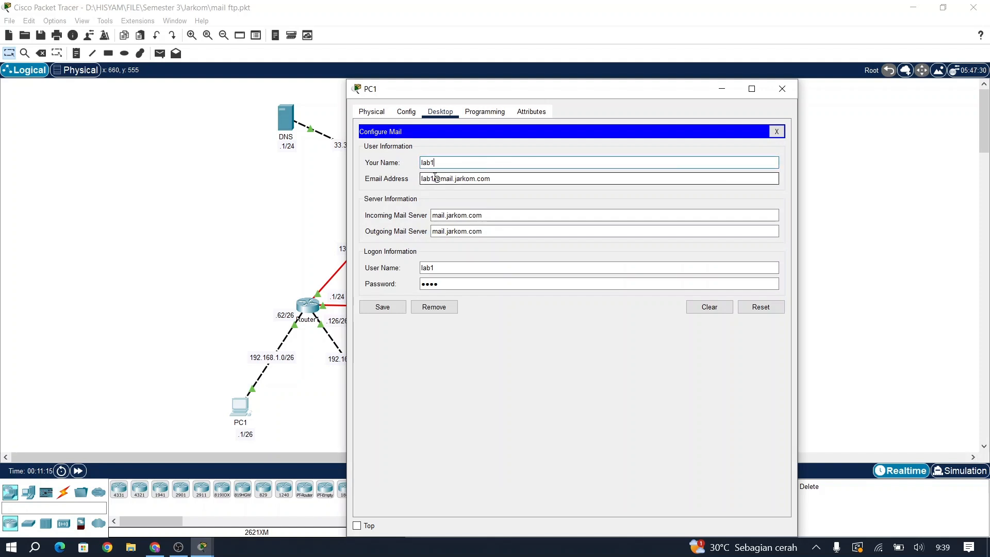
{"action": "double_click", "coordinate": [424, 179]}
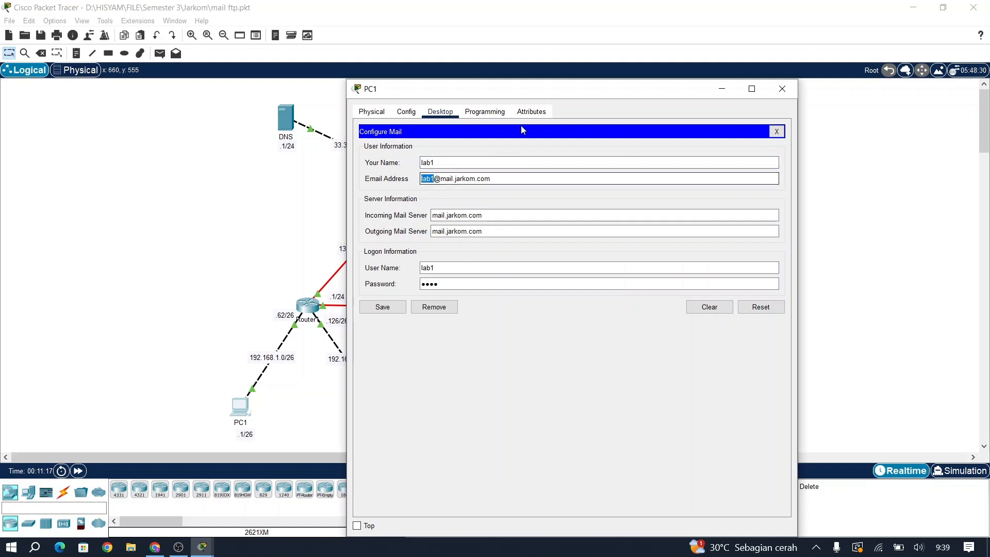
{"action": "left_click_drag", "start_coordinate": [525, 89], "coordinate": [248, 69]}
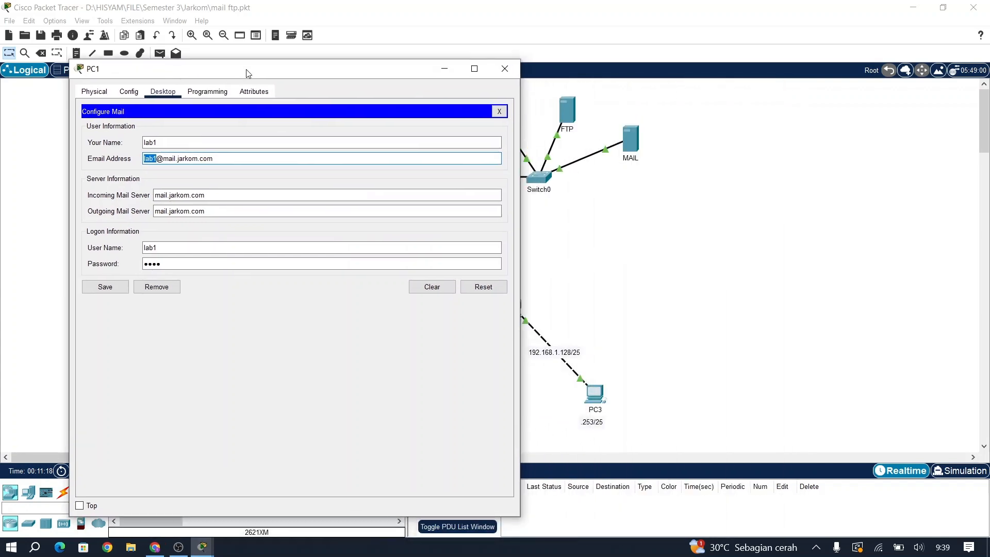
{"action": "left_click", "coordinate": [634, 141]}
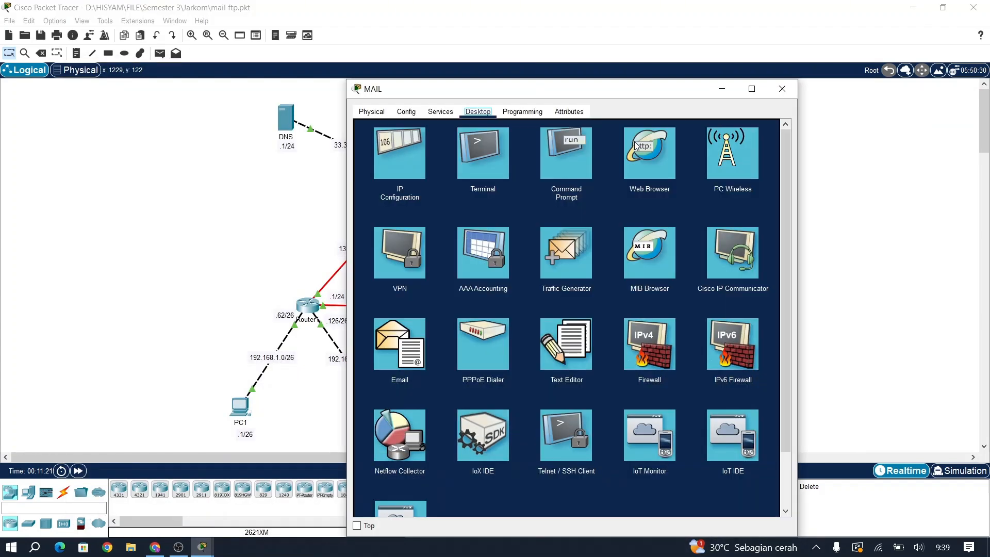
Step: Compare the MAIL server's EMAIL user accounts with PC1's configured email address
{"action": "left_click", "coordinate": [441, 112]}
{"action": "left_click", "coordinate": [391, 233]}
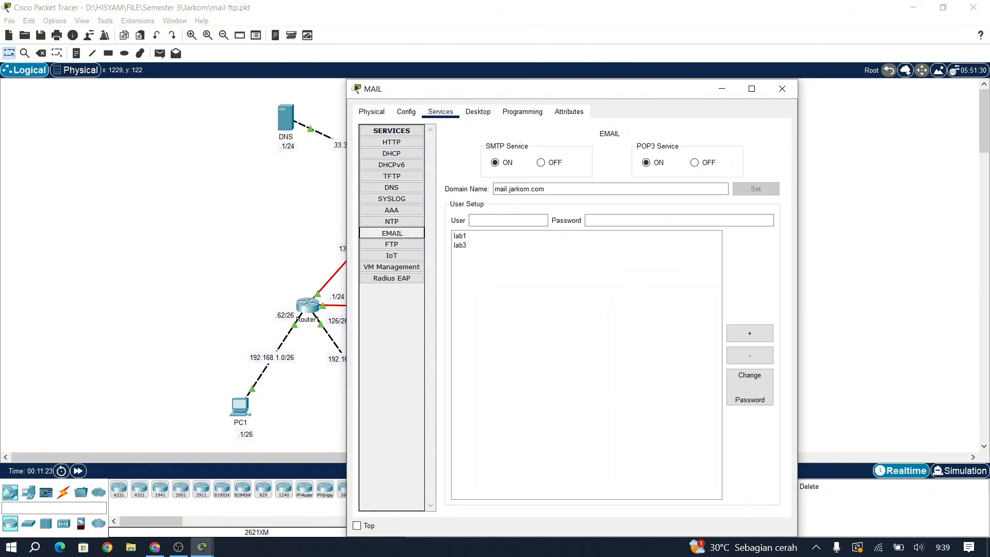
{"action": "left_click", "coordinate": [477, 235]}
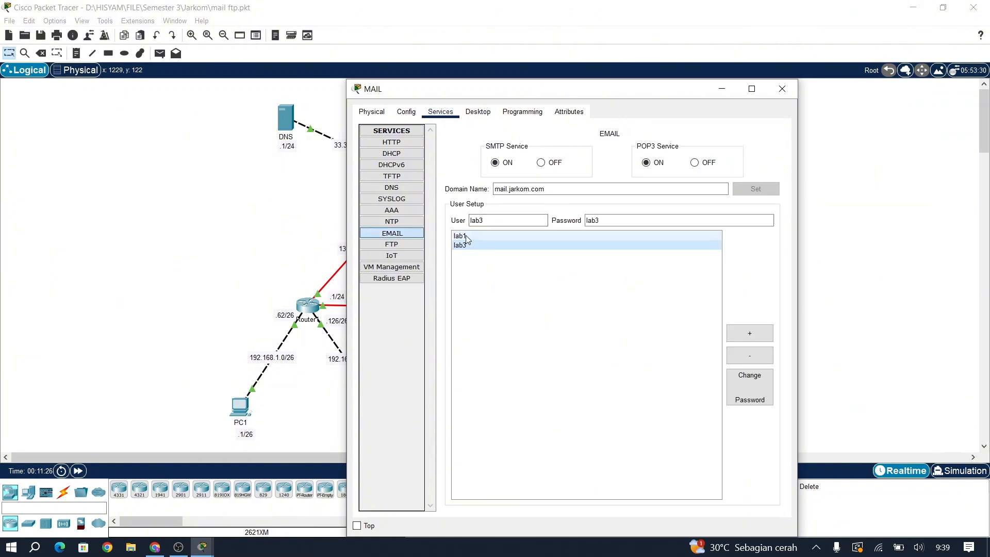
{"action": "left_click", "coordinate": [239, 415]}
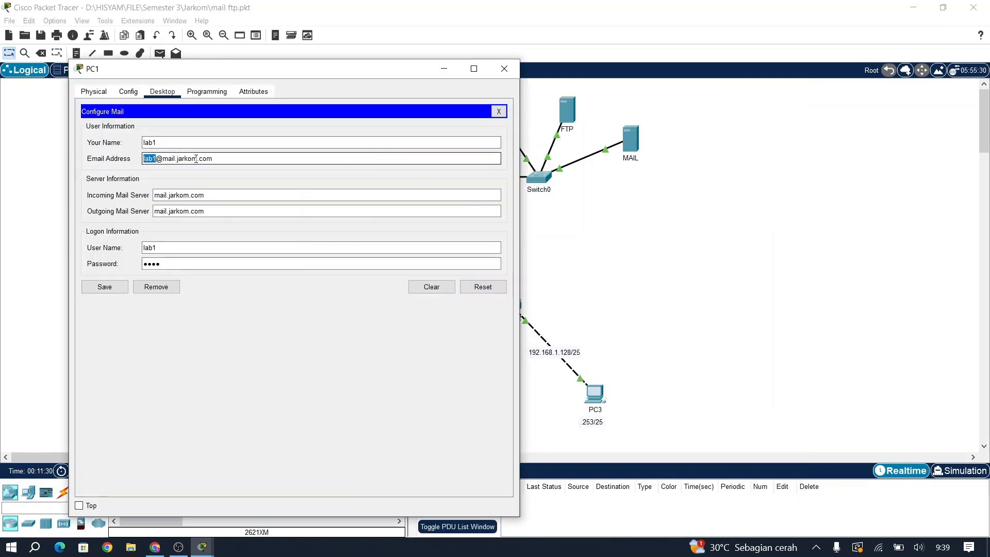
{"action": "left_click", "coordinate": [161, 158]}
{"action": "left_click_drag", "start_coordinate": [214, 159], "coordinate": [165, 153]}
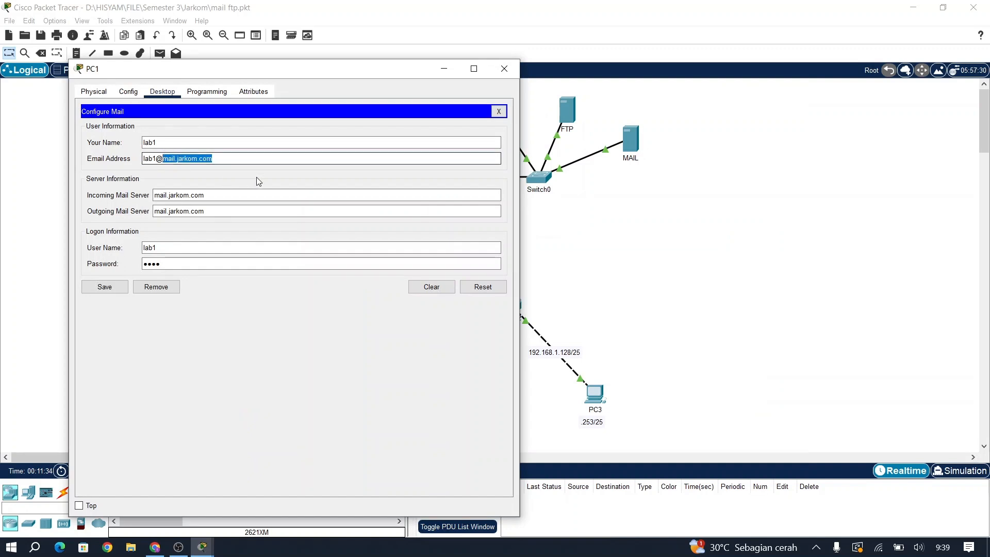
{"action": "left_click", "coordinate": [631, 149]}
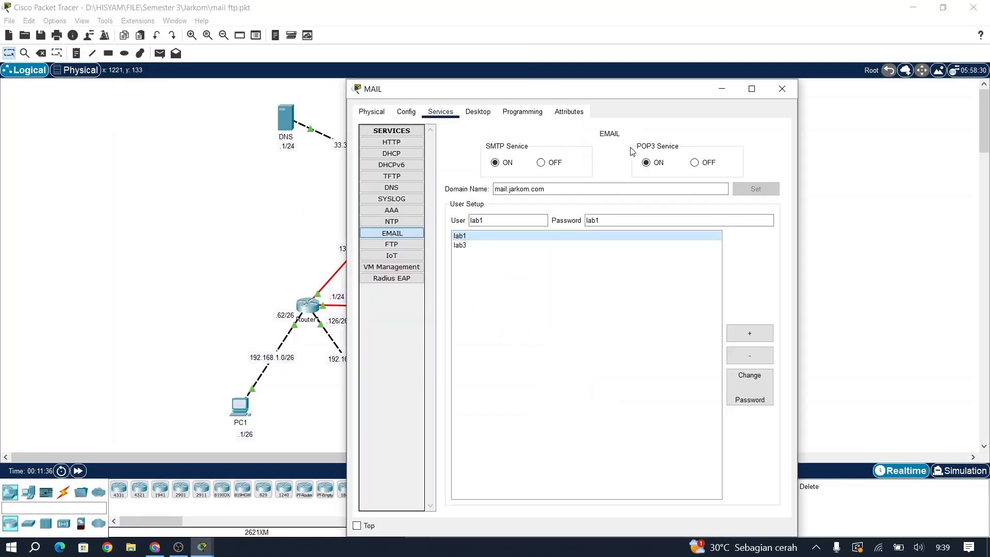
{"action": "left_click", "coordinate": [244, 404]}
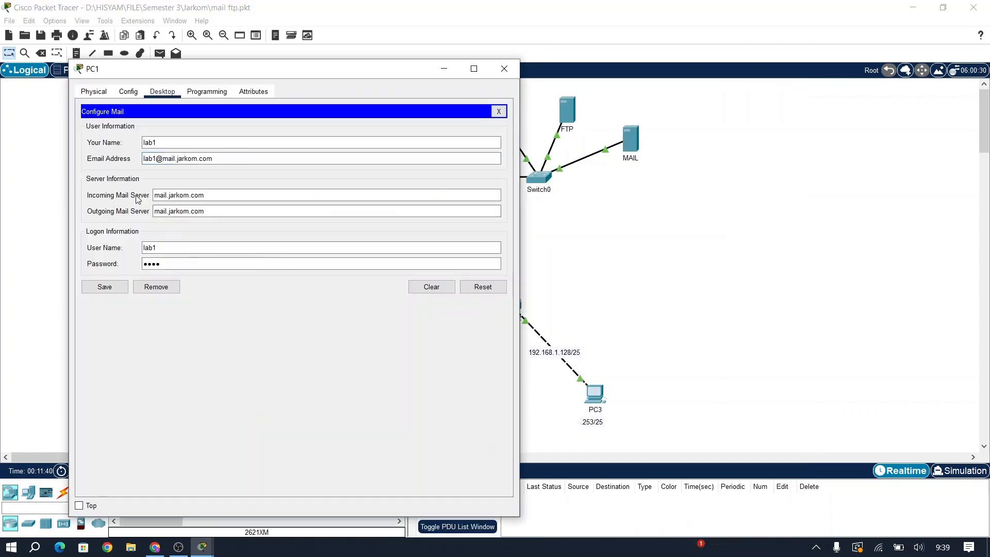
Step: Verify PC1's incoming and outgoing mail servers and logon credentials, save, and close PC1
{"action": "left_click", "coordinate": [203, 195]}
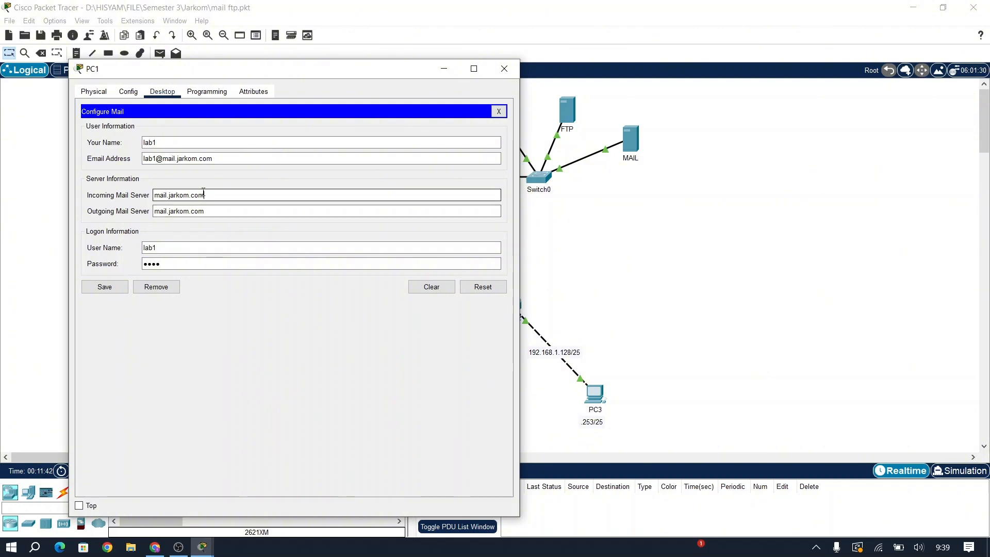
{"action": "left_click_drag", "start_coordinate": [209, 196], "coordinate": [109, 189]}
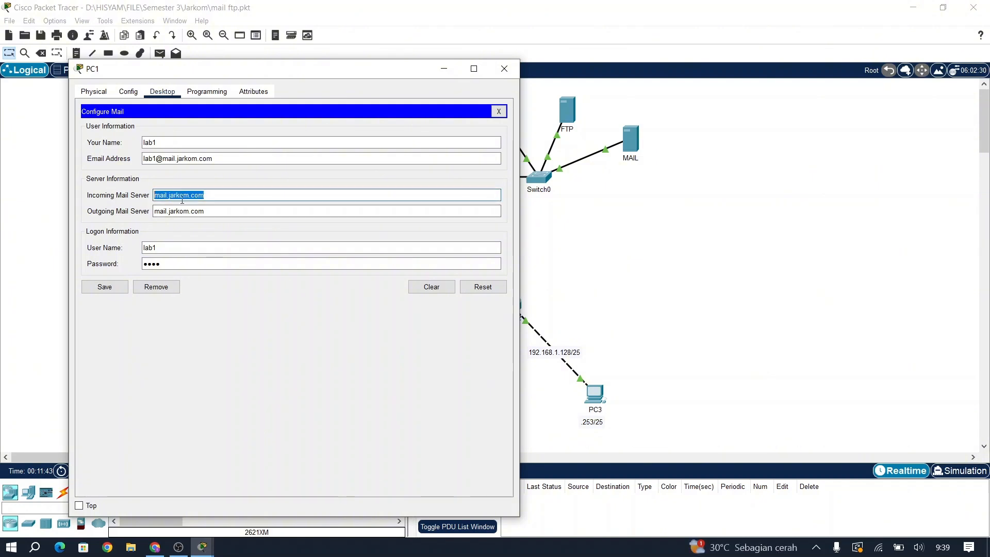
{"action": "left_click", "coordinate": [231, 211]}
{"action": "double_click", "coordinate": [177, 211]}
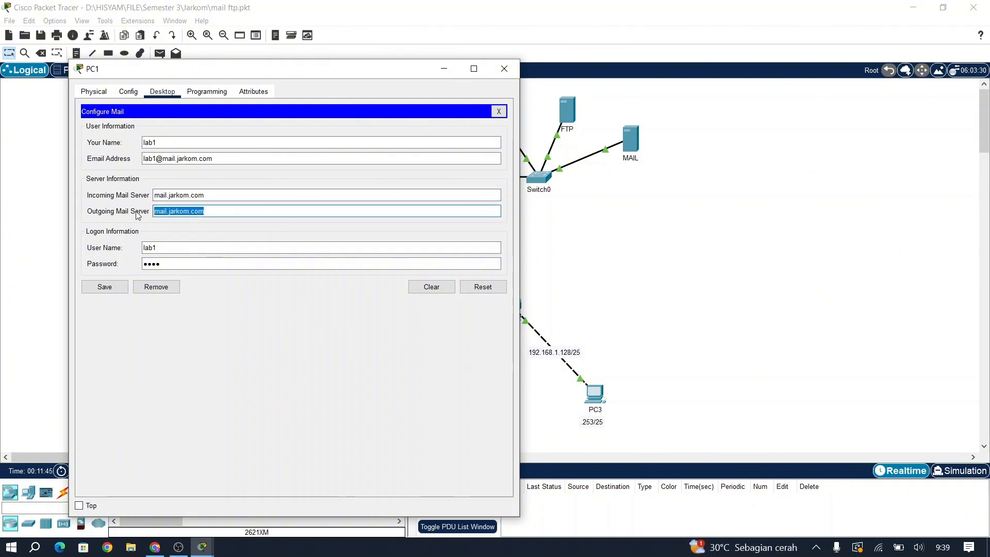
{"action": "double_click", "coordinate": [177, 248]}
{"action": "left_click", "coordinate": [190, 263]}
{"action": "double_click", "coordinate": [190, 263]}
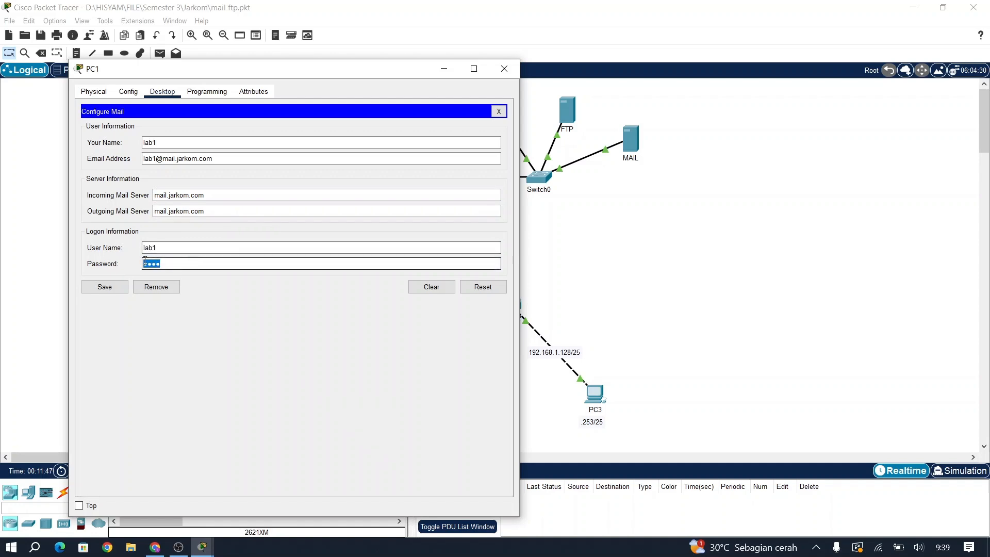
{"action": "left_click", "coordinate": [109, 287]}
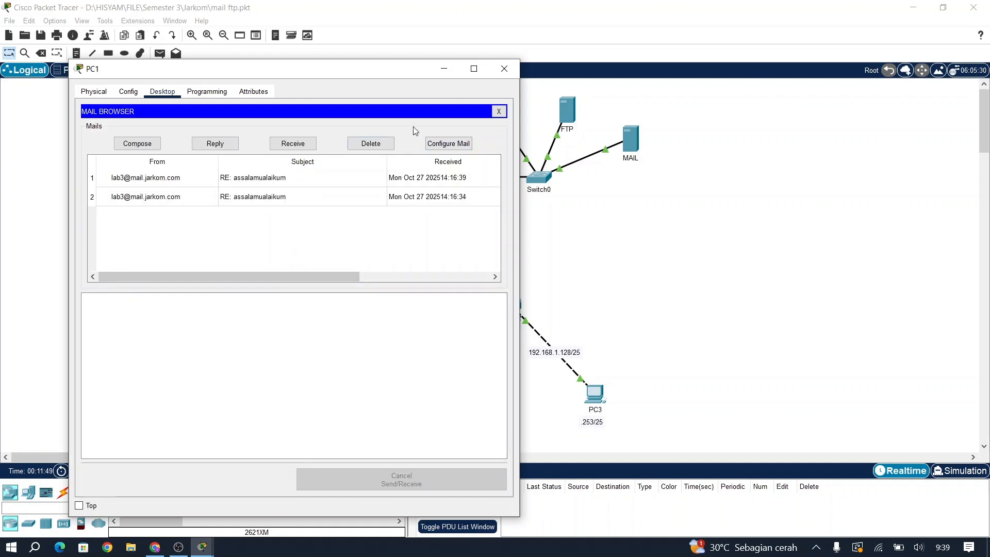
{"action": "left_click", "coordinate": [504, 71]}
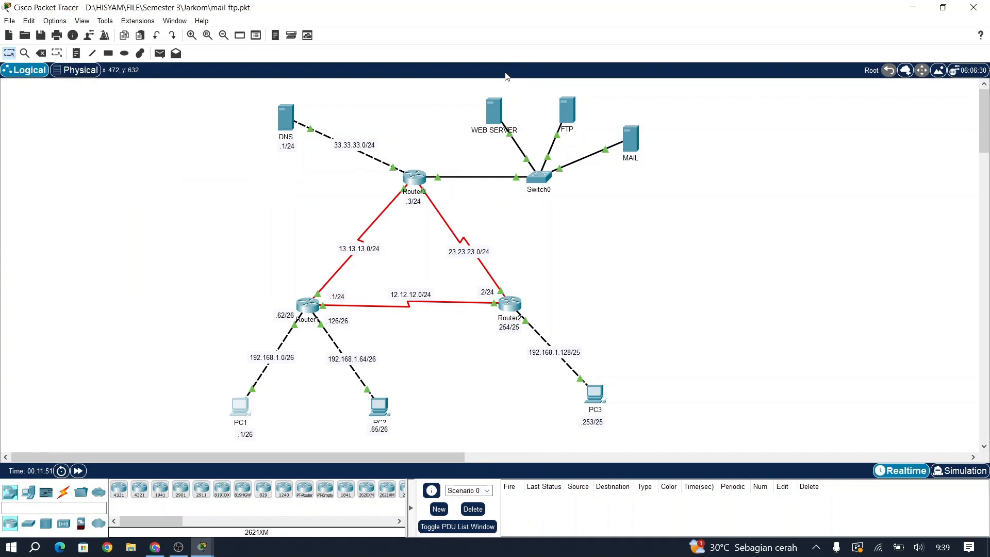
Step: Check PC3's mail display name and email address in Configure Mail
{"action": "left_click", "coordinate": [596, 392]}
{"action": "left_click", "coordinate": [407, 355]}
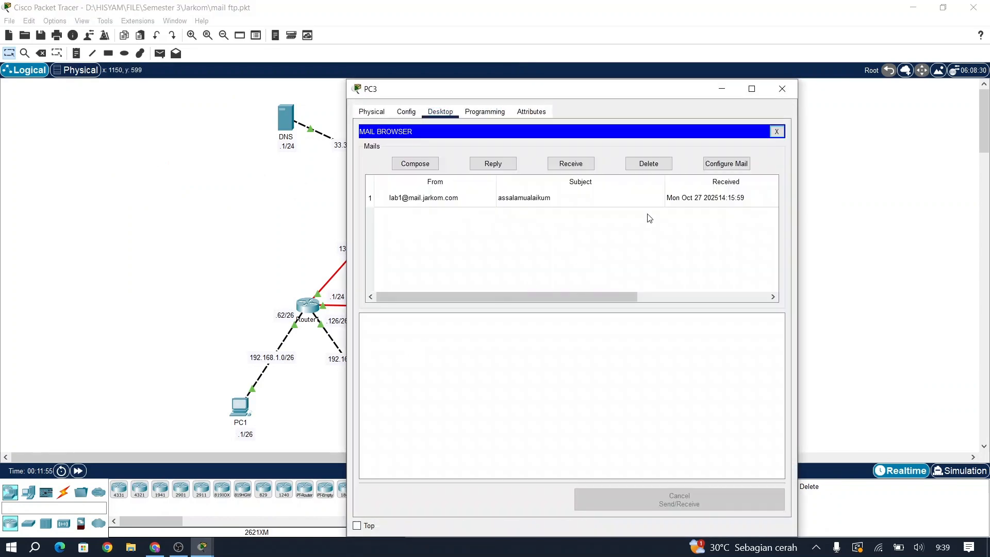
{"action": "left_click", "coordinate": [720, 162]}
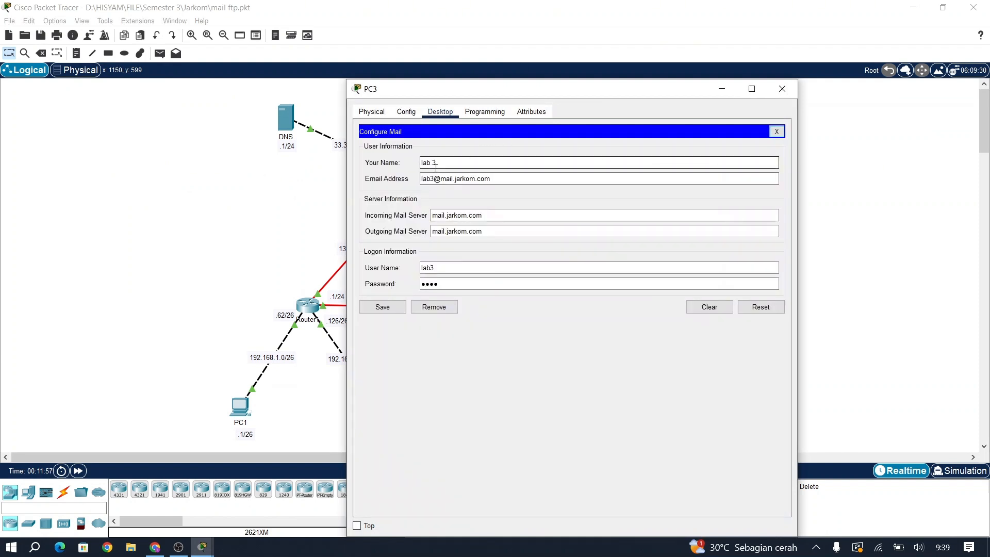
{"action": "left_click_drag", "start_coordinate": [436, 164], "coordinate": [421, 164]}
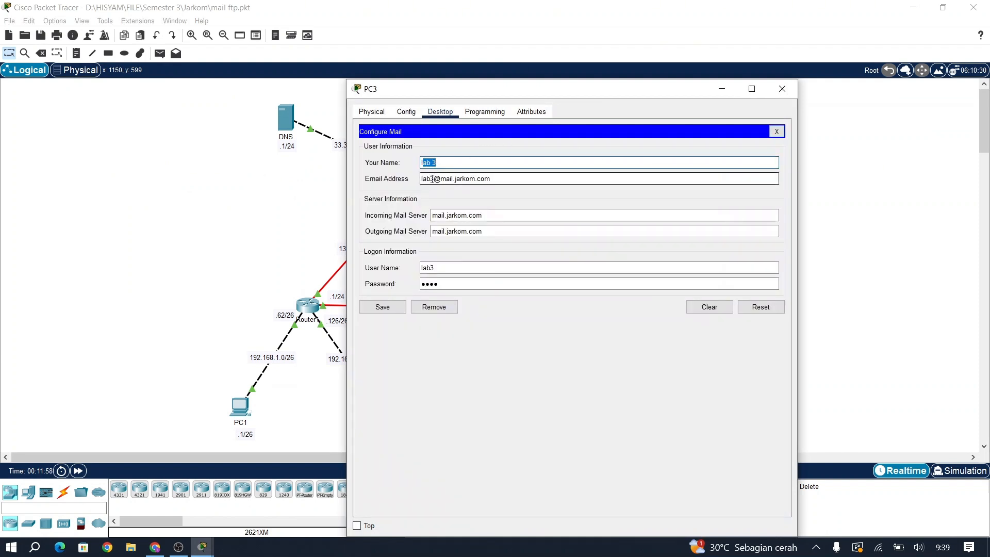
{"action": "left_click", "coordinate": [433, 179]}
{"action": "double_click", "coordinate": [437, 180]}
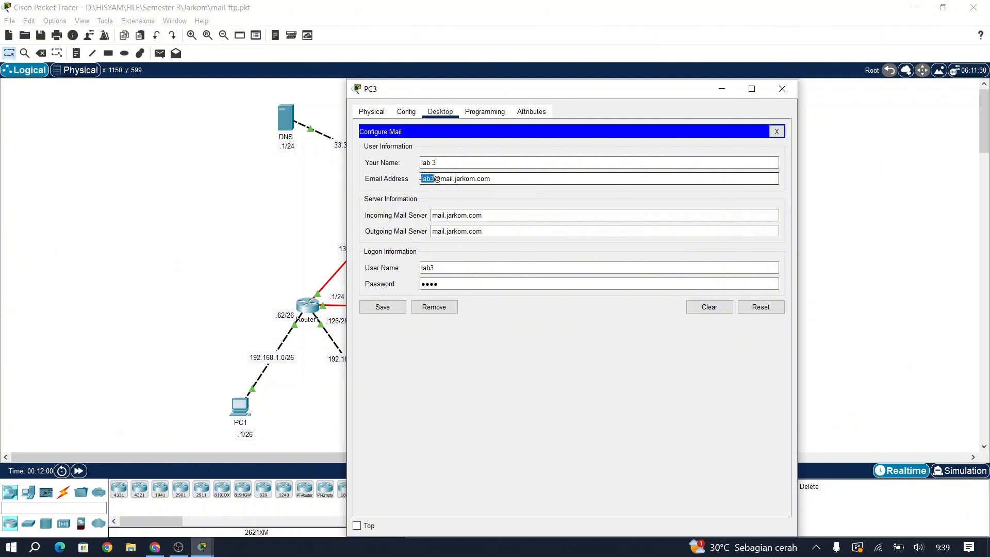
{"action": "left_click_drag", "start_coordinate": [495, 180], "coordinate": [447, 175]}
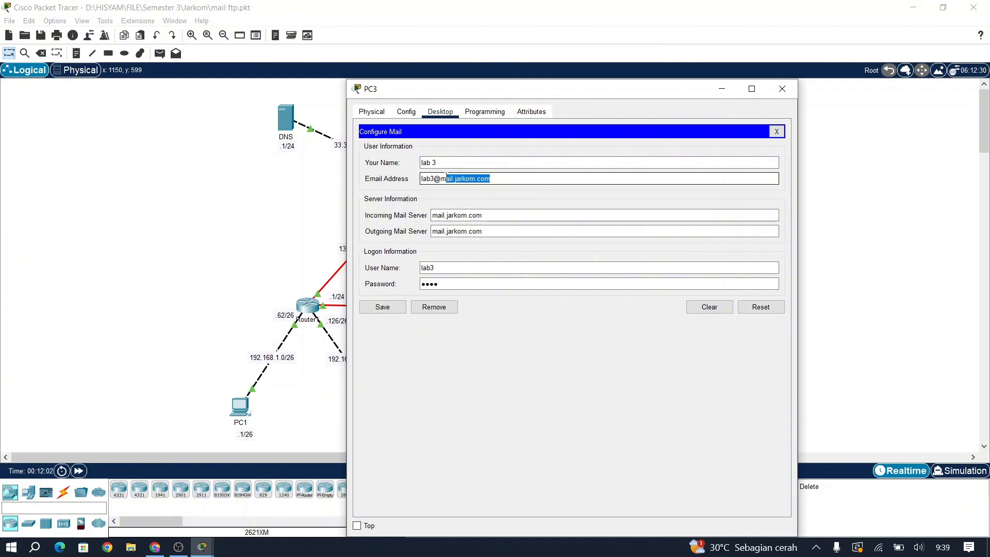
Step: Verify PC3's incoming and outgoing mail servers and logon name, save, and close PC3
{"action": "left_click", "coordinate": [504, 217]}
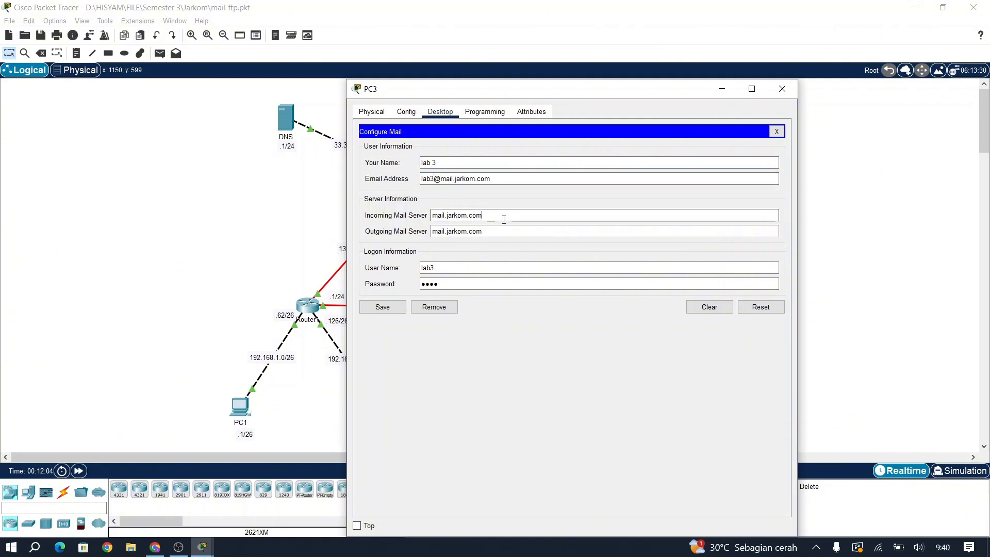
{"action": "double_click", "coordinate": [504, 217]}
{"action": "left_click_drag", "start_coordinate": [488, 235], "coordinate": [431, 231]}
{"action": "left_click_drag", "start_coordinate": [438, 268], "coordinate": [423, 268]}
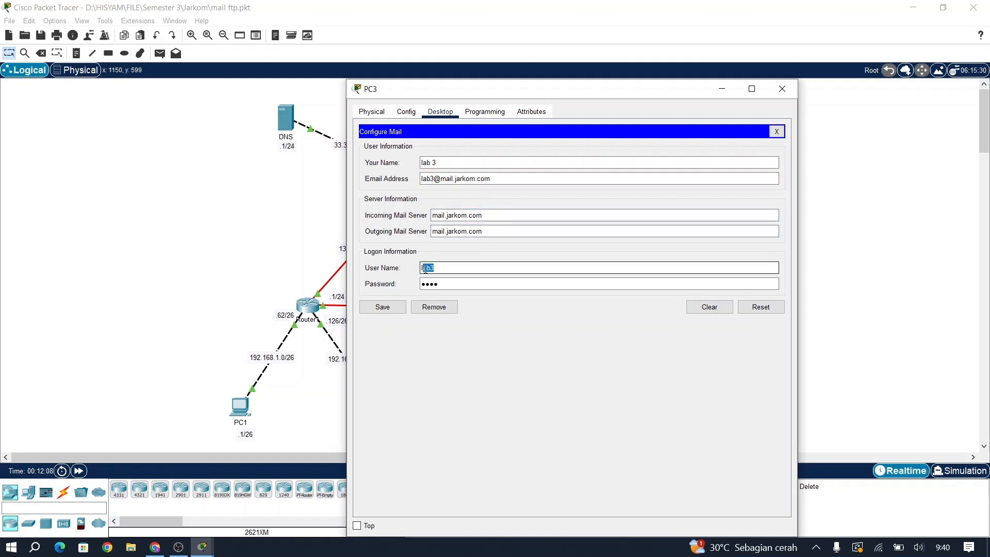
{"action": "left_click", "coordinate": [376, 309]}
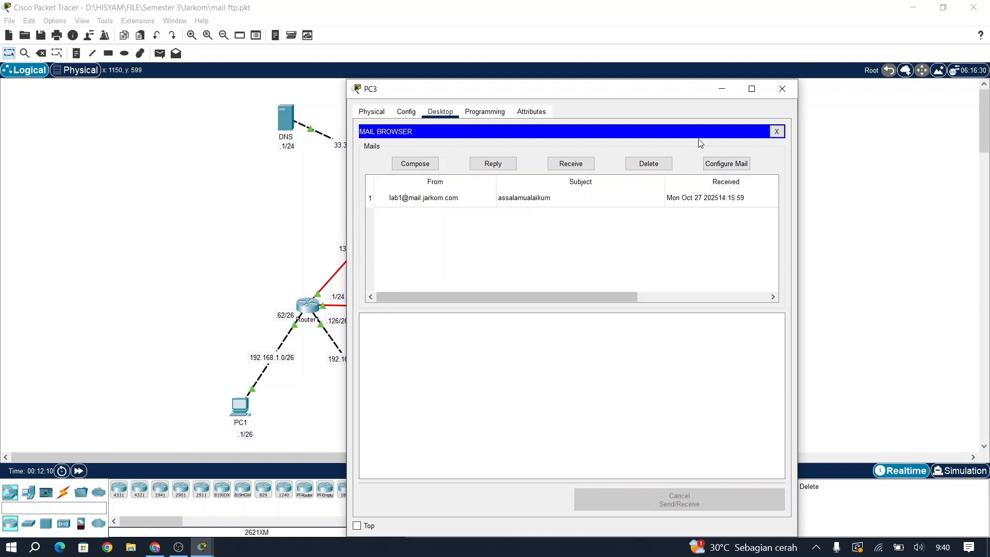
{"action": "left_click", "coordinate": [788, 87]}
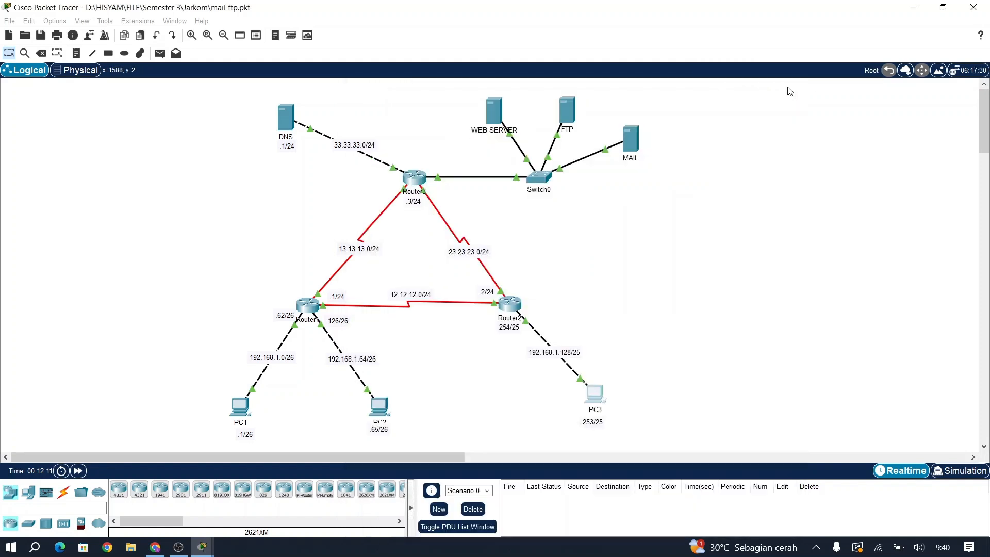
{"action": "key", "text": "alt+Tab"}
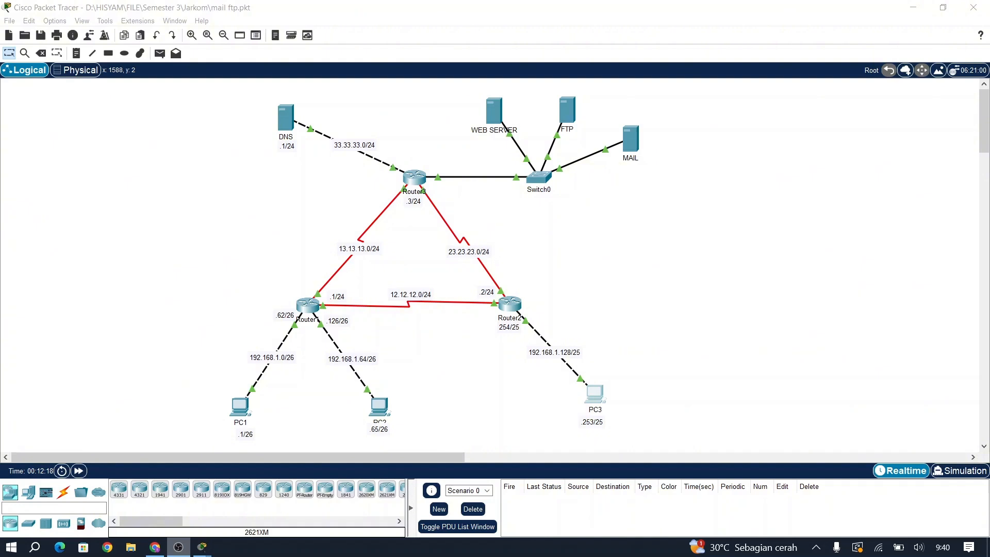
Step: Close the MAIL server window and start a new message in PC1's email client
{"action": "mouse_move", "coordinate": [202, 547]}
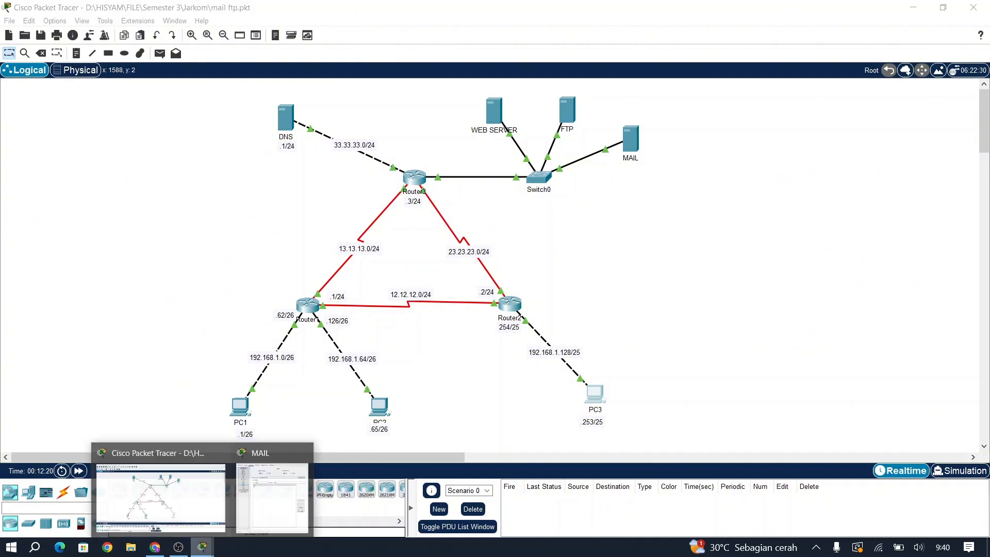
{"action": "left_click", "coordinate": [272, 495]}
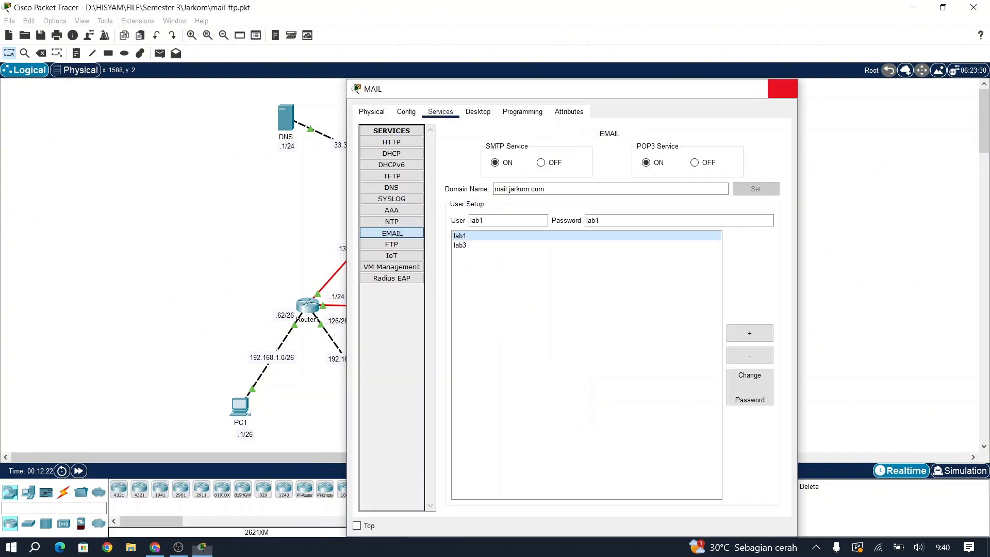
{"action": "left_click", "coordinate": [782, 89]}
{"action": "left_click", "coordinate": [240, 407]}
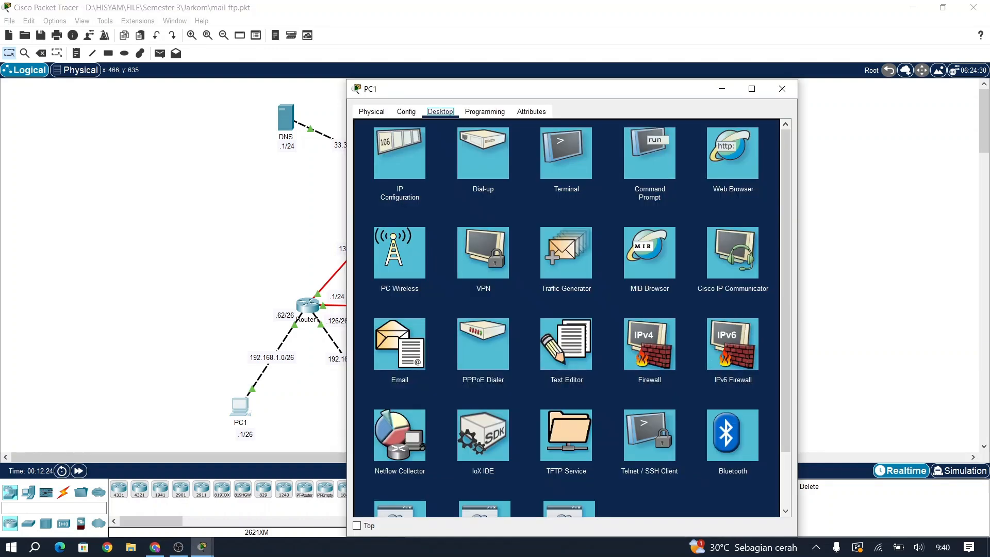
{"action": "left_click", "coordinate": [399, 344]}
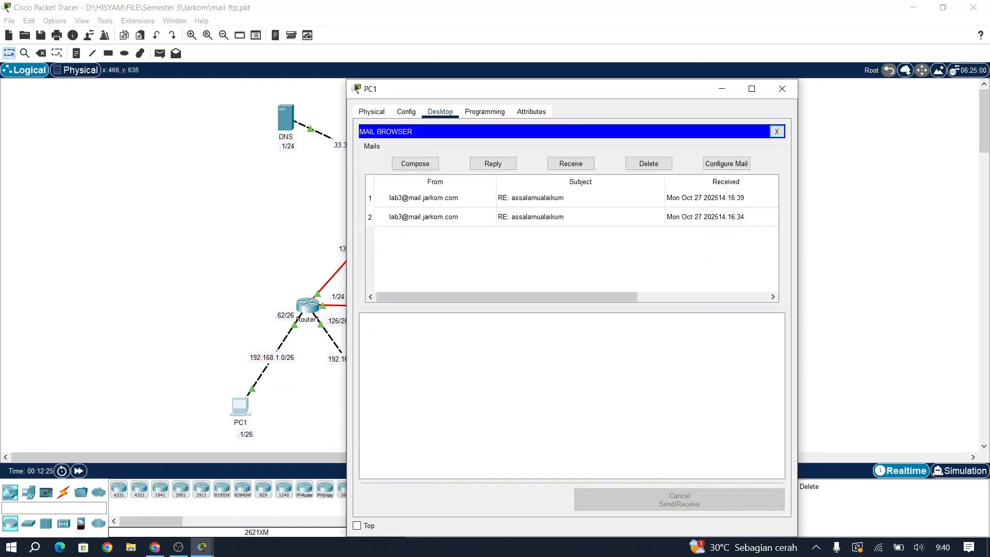
{"action": "left_click", "coordinate": [415, 163]}
Step: Send 'TES INI DARI PC 1' with body 'Assalamualaikum' to PC3's mail.jarkom.com address
{"action": "left_click", "coordinate": [474, 148]}
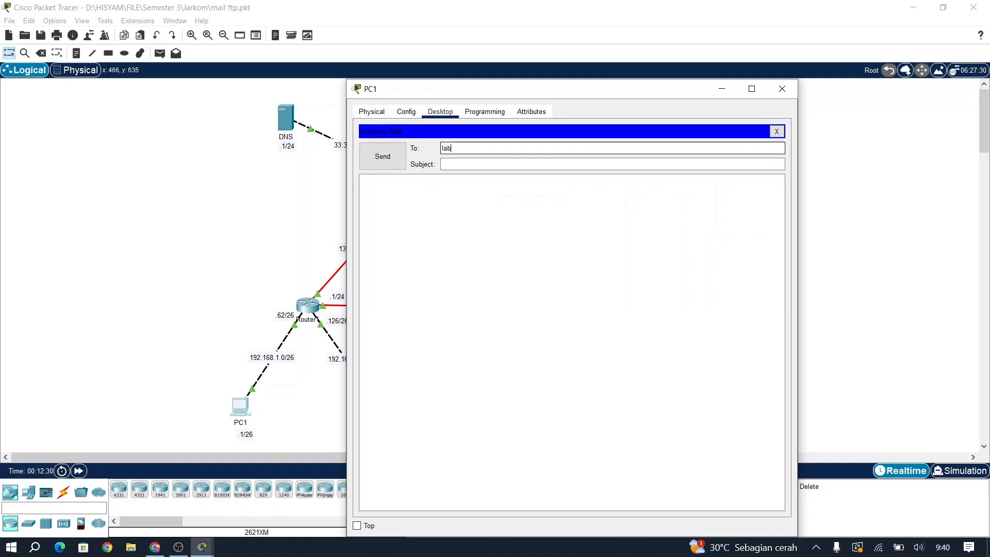
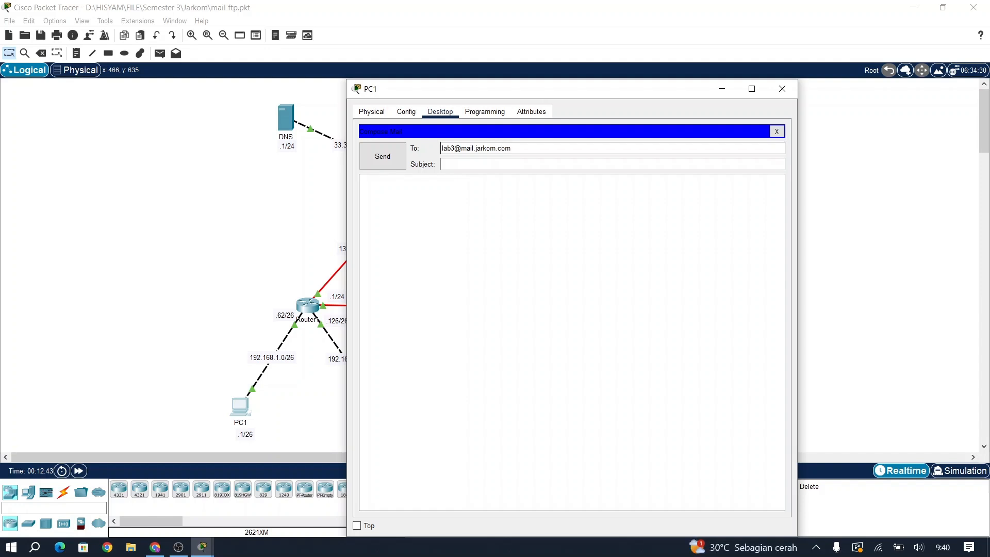
{"action": "left_click", "coordinate": [464, 164]}
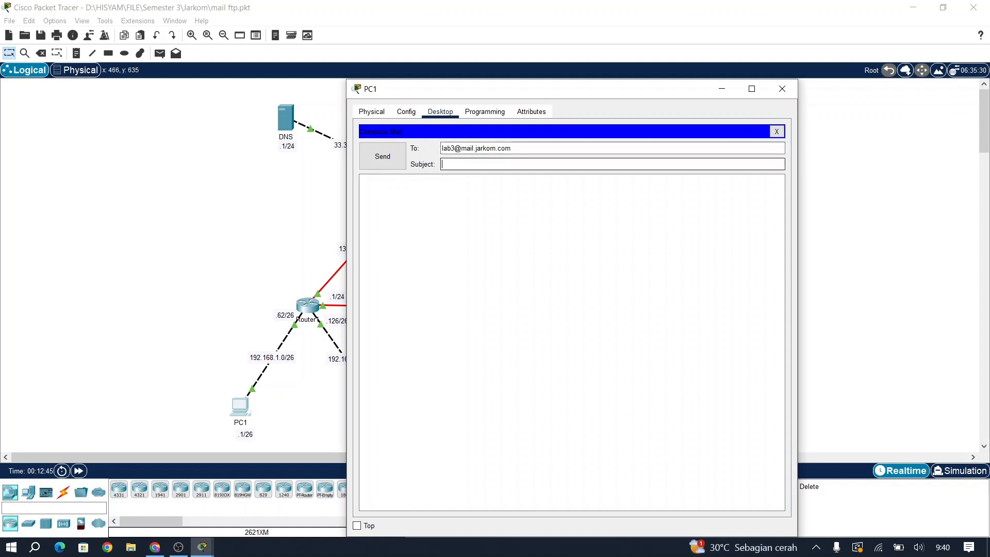
{"action": "type", "text": "TES INI DARI PC 1"}
{"action": "left_click", "coordinate": [464, 207]}
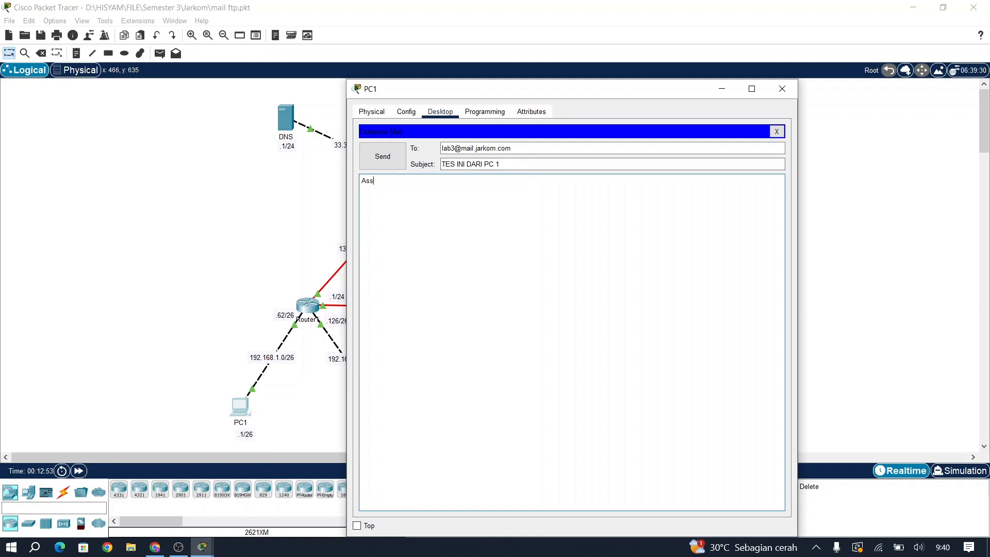
{"action": "type", "text": "Assalamualaikum"}
{"action": "left_click", "coordinate": [400, 165]}
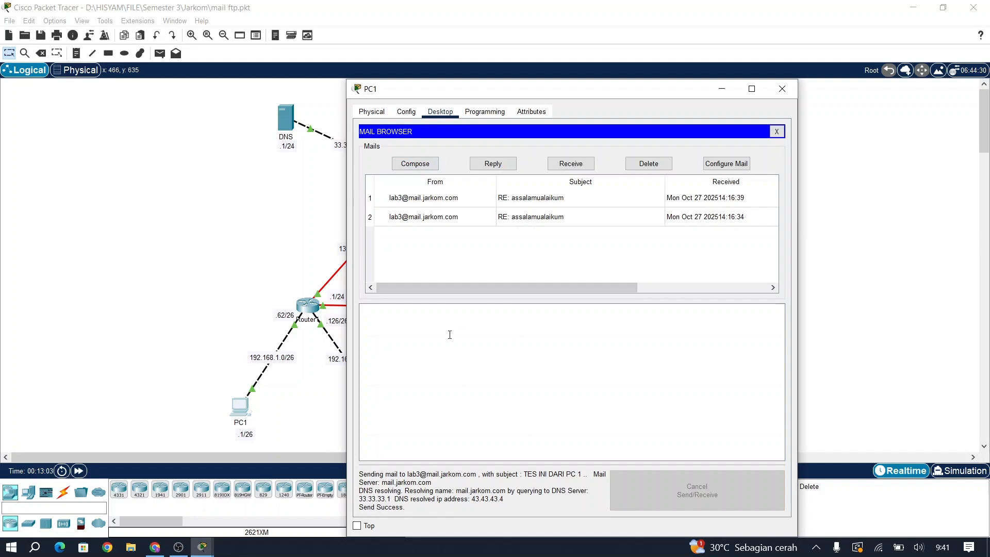
Step: On PC3's email client, receive and open the 'TES INI DARI PC 1' mail
{"action": "left_click", "coordinate": [782, 90]}
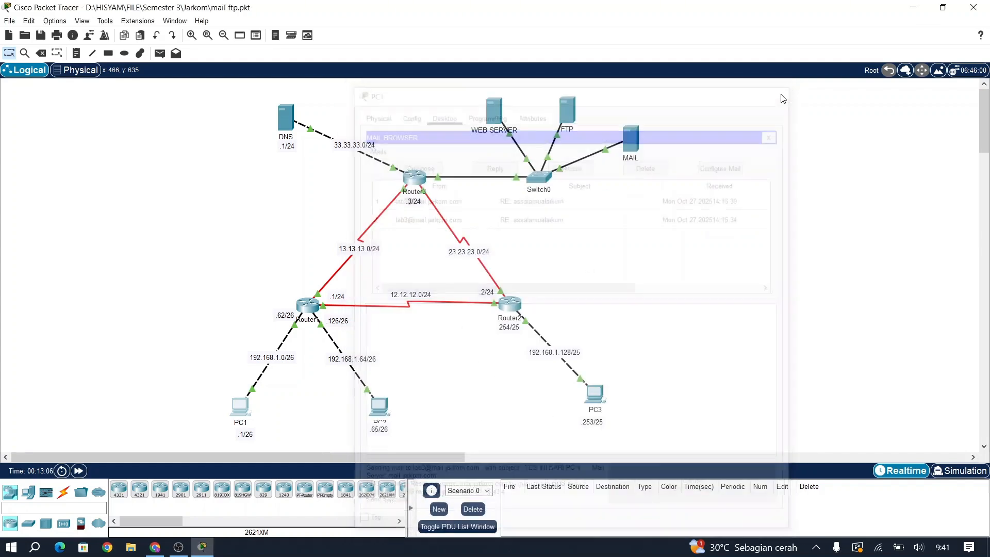
{"action": "left_click", "coordinate": [598, 391]}
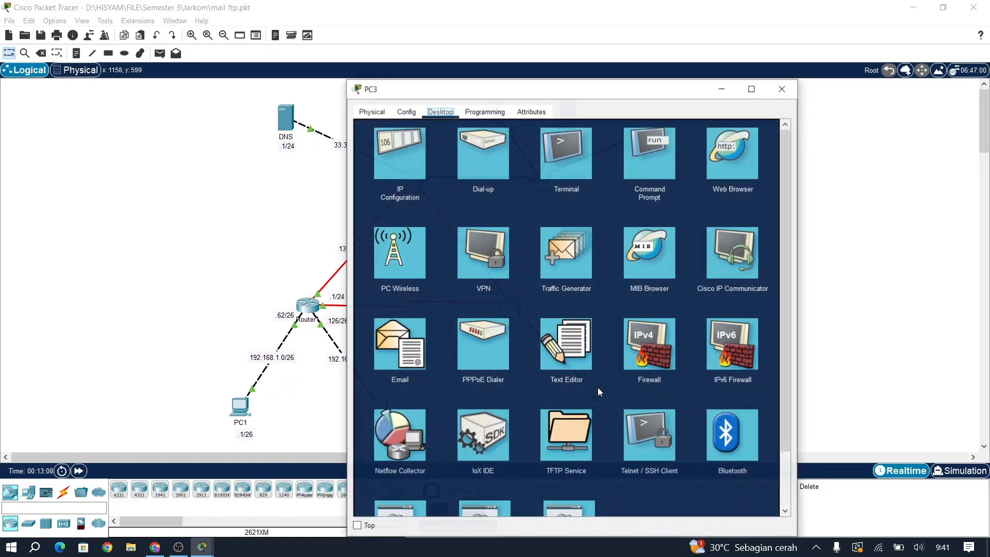
{"action": "left_click", "coordinate": [405, 353]}
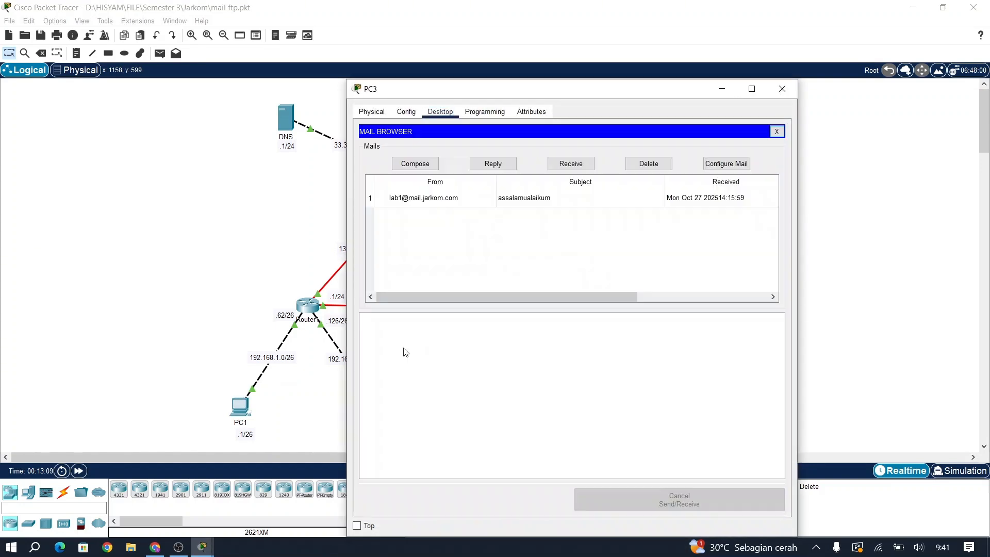
{"action": "left_click", "coordinate": [560, 163]}
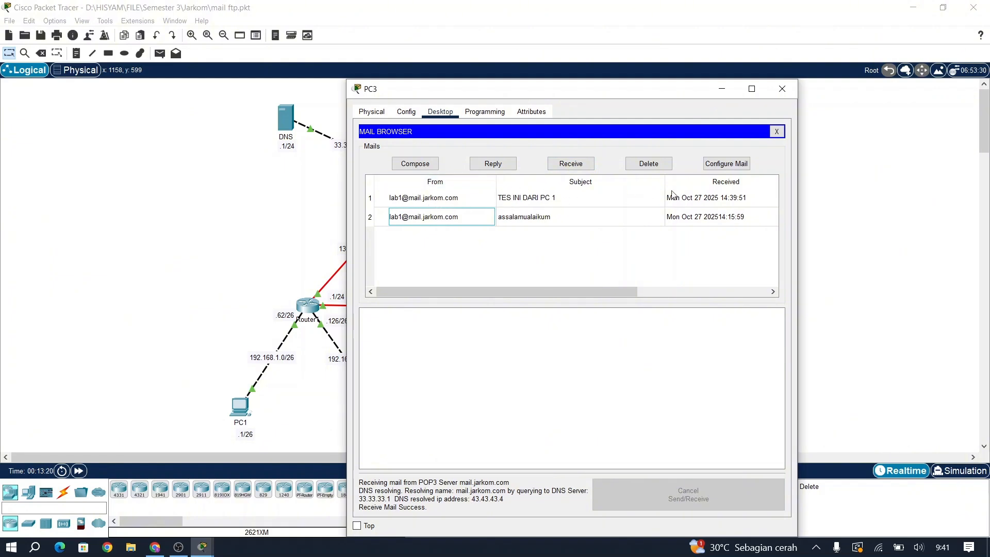
{"action": "left_click", "coordinate": [541, 197]}
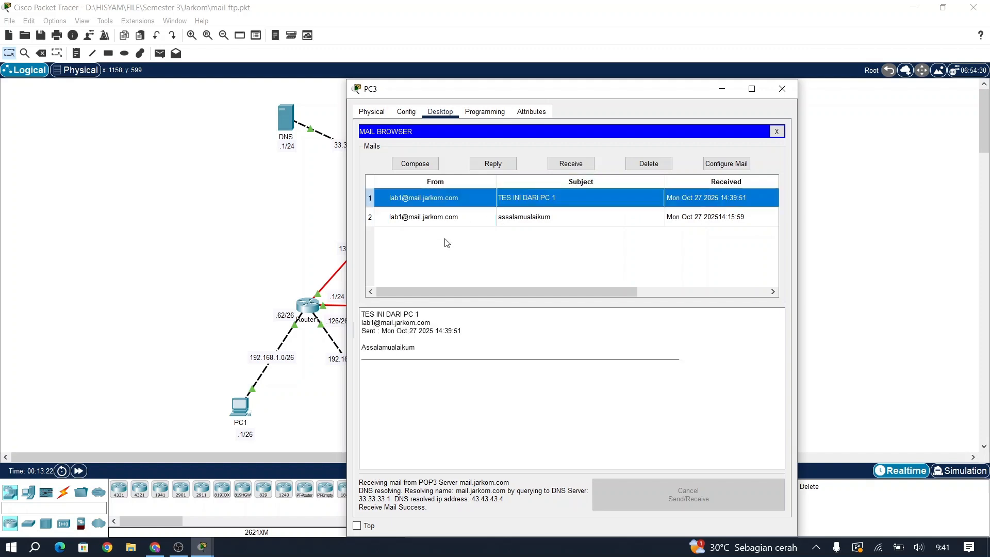
Step: Reply to PC1's mail with 'Waalaikumsalam' and send it
{"action": "left_click_drag", "start_coordinate": [426, 348], "coordinate": [363, 345]}
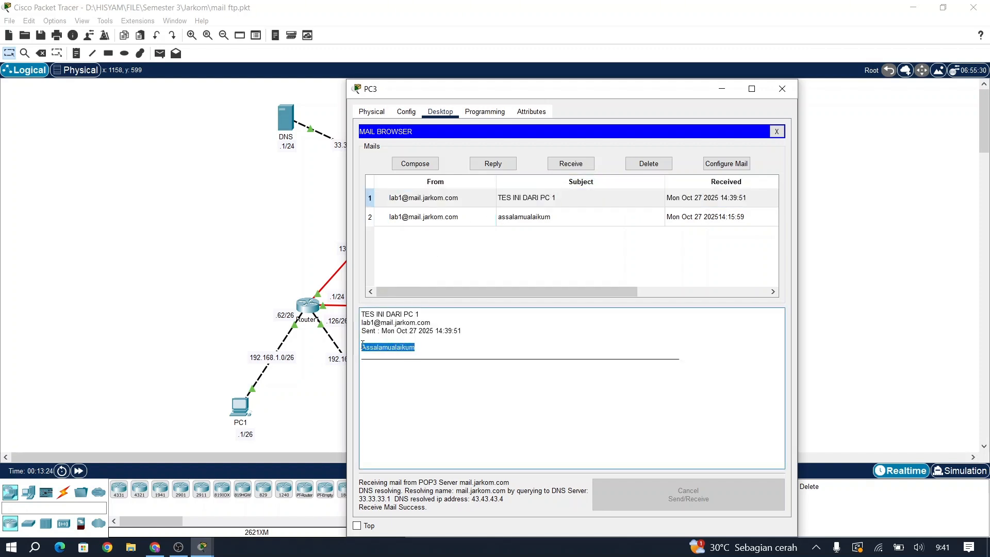
{"action": "left_click", "coordinate": [423, 377]}
{"action": "left_click", "coordinate": [490, 164]}
{"action": "left_click", "coordinate": [432, 190]}
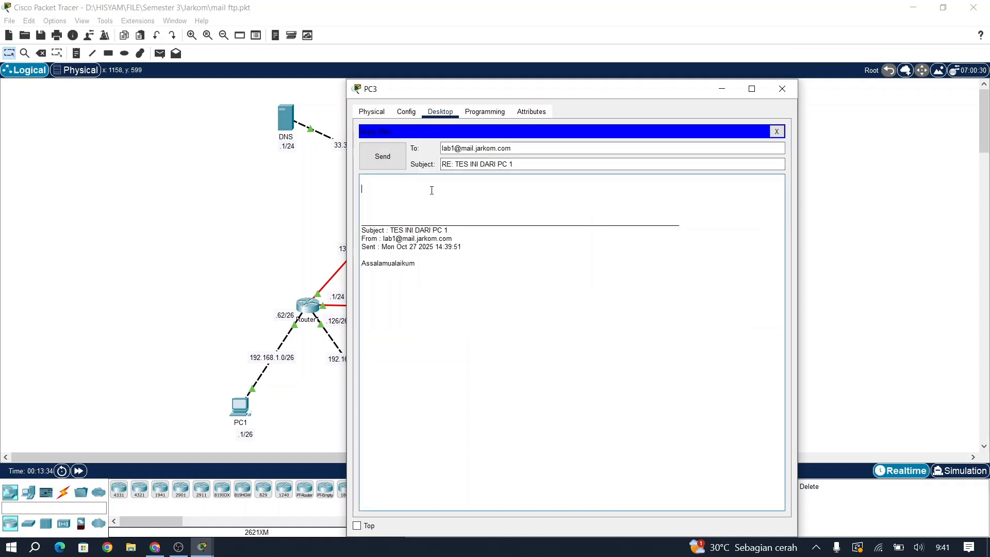
{"action": "type", "text": "Waalaikumsalam wr wb"}
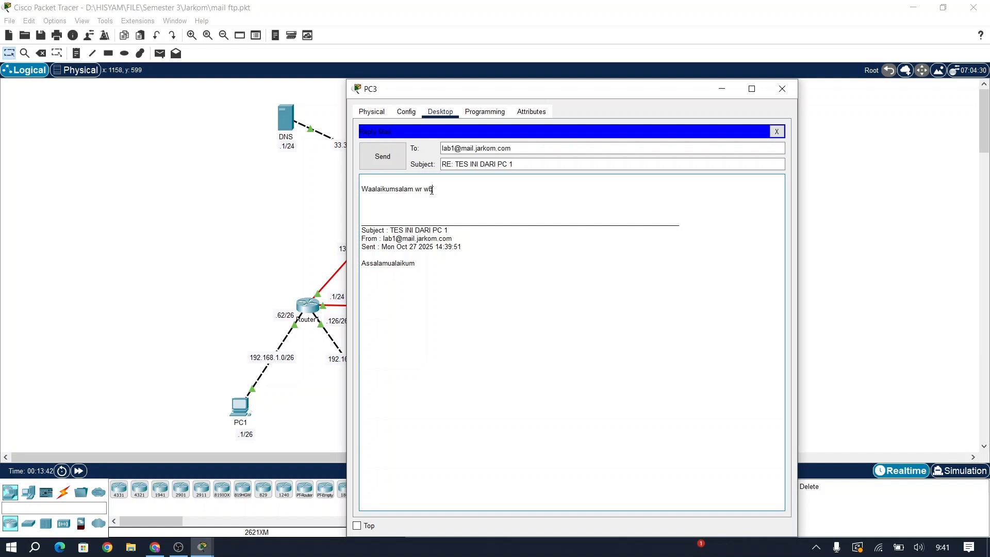
{"action": "left_click", "coordinate": [392, 154]}
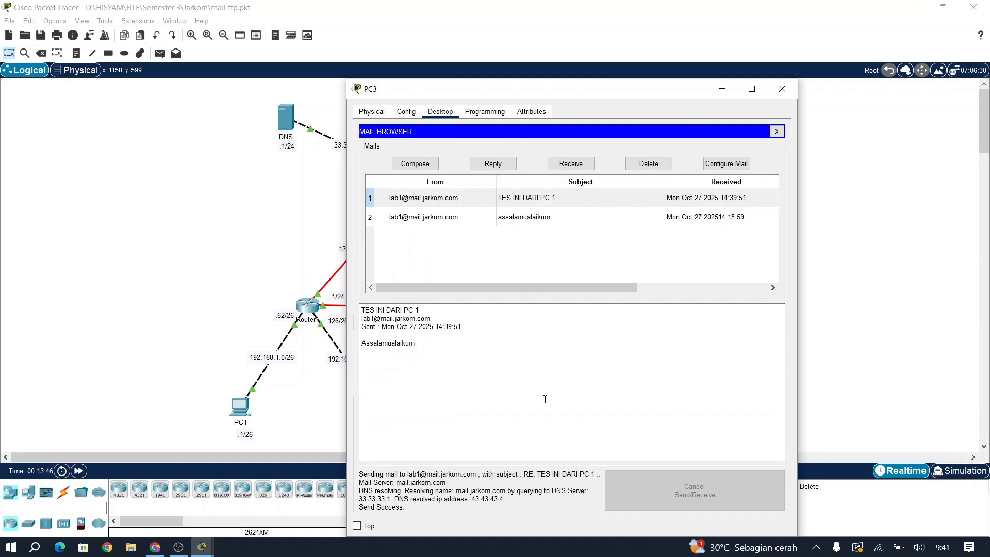
Step: On PC1's email client, receive and read PC3's reply 'RE: TES INI DARI PC 1'
{"action": "left_click", "coordinate": [782, 88]}
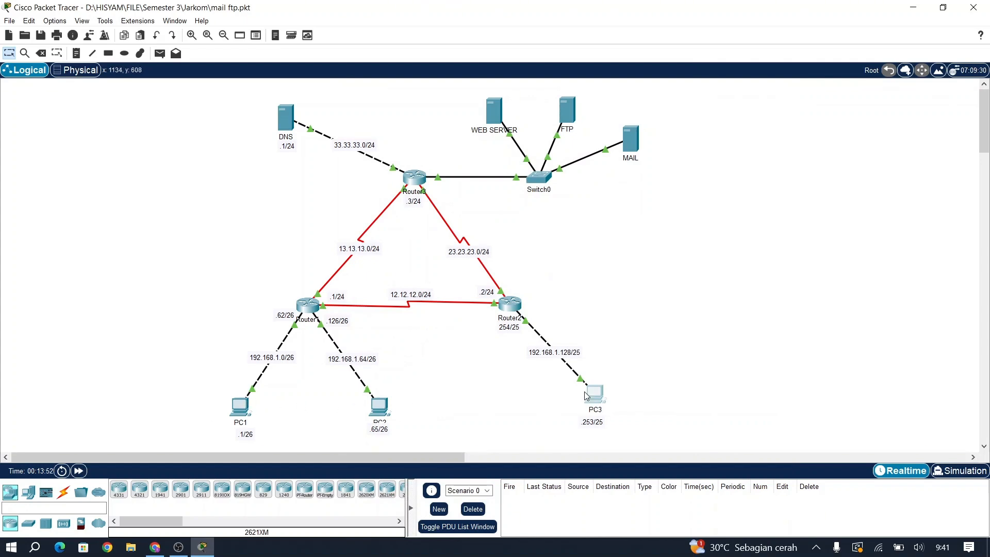
{"action": "left_click", "coordinate": [240, 406]}
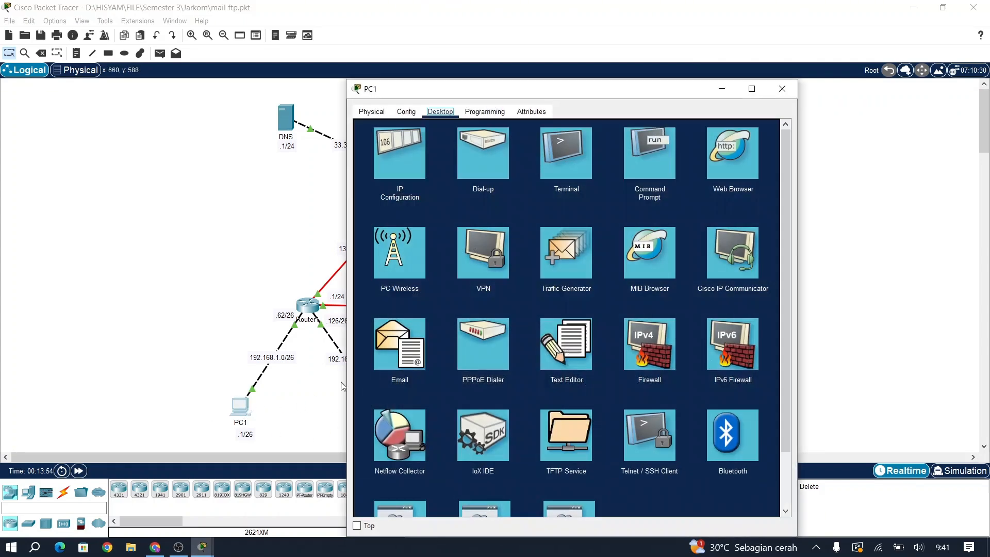
{"action": "left_click", "coordinate": [395, 362]}
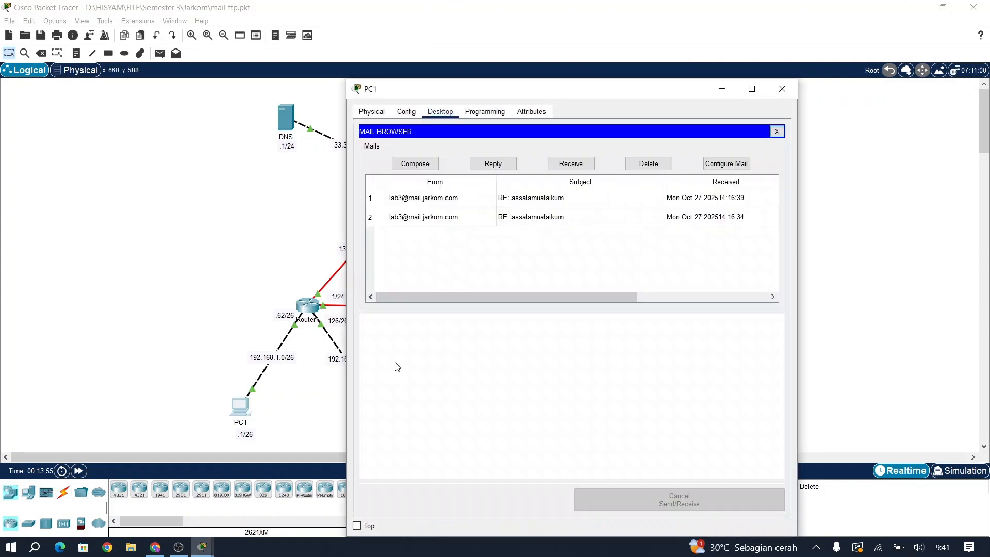
{"action": "left_click", "coordinate": [571, 164]}
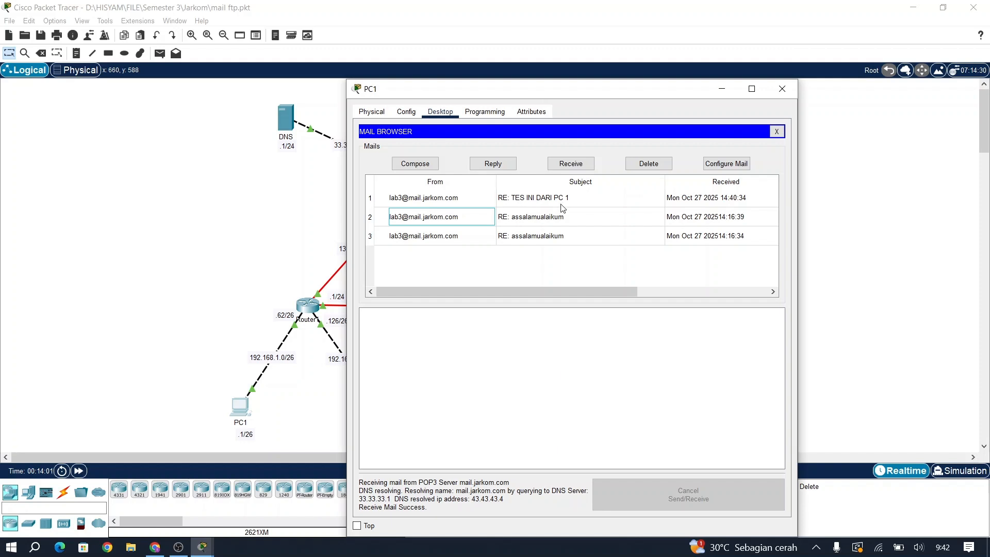
{"action": "left_click", "coordinate": [535, 202]}
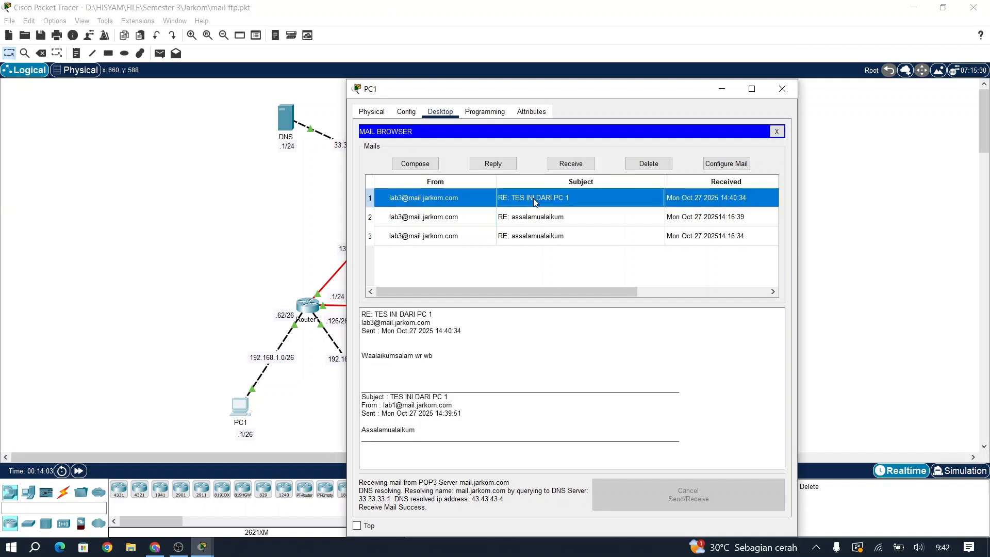
{"action": "left_click_drag", "start_coordinate": [372, 357], "coordinate": [436, 355]}
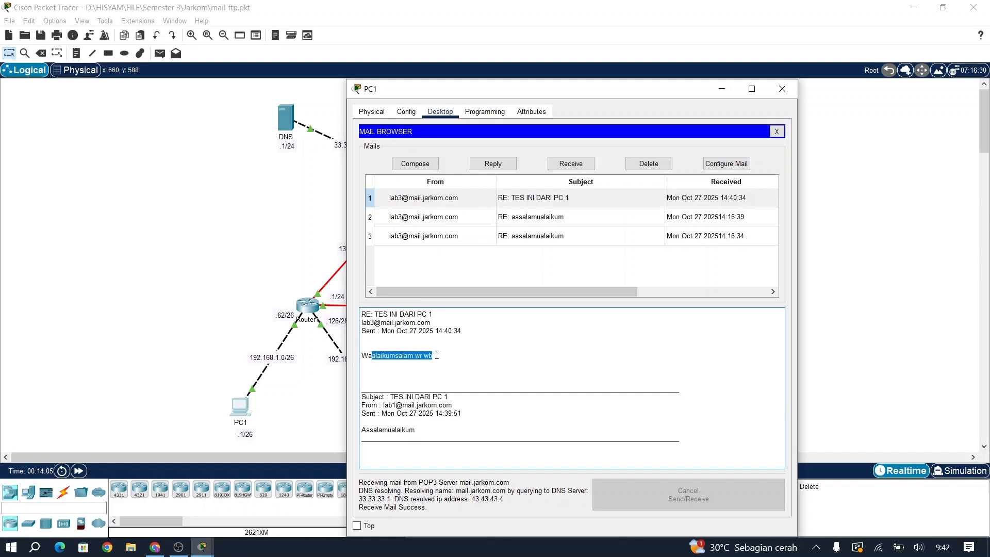
{"action": "left_click", "coordinate": [437, 354]}
Step: Close PC1's mail window to return to the topology, then switch to another program
{"action": "key", "text": "Escape"}
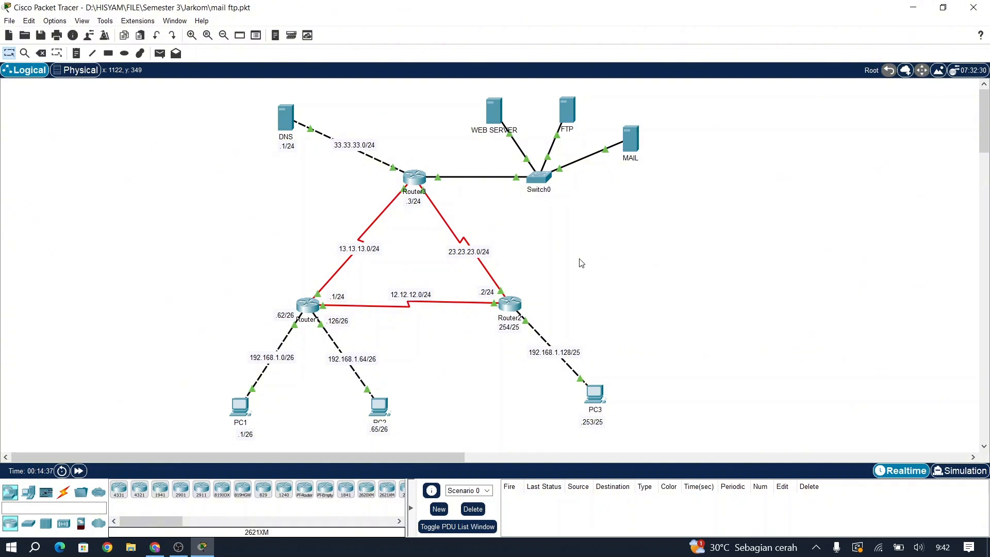
{"action": "left_click", "coordinate": [178, 547]}
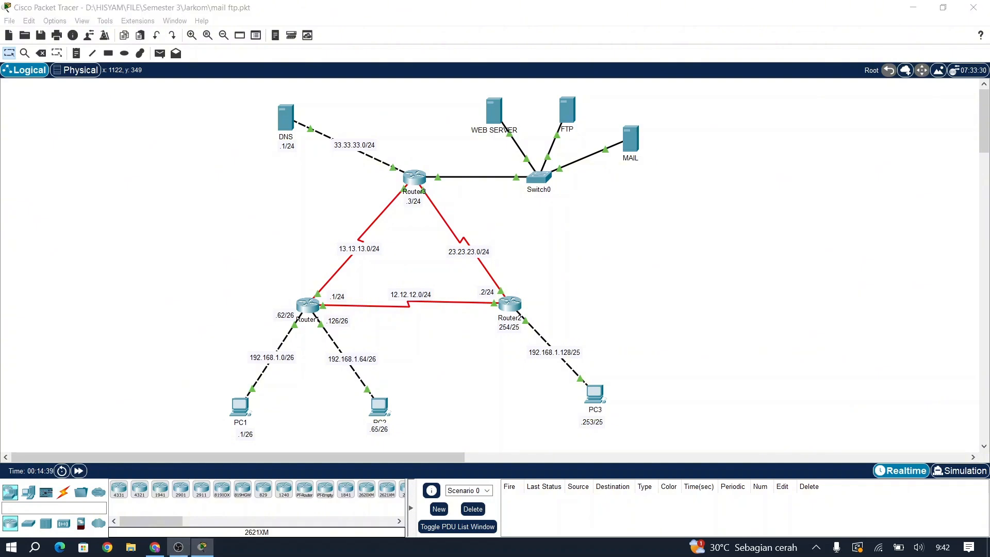